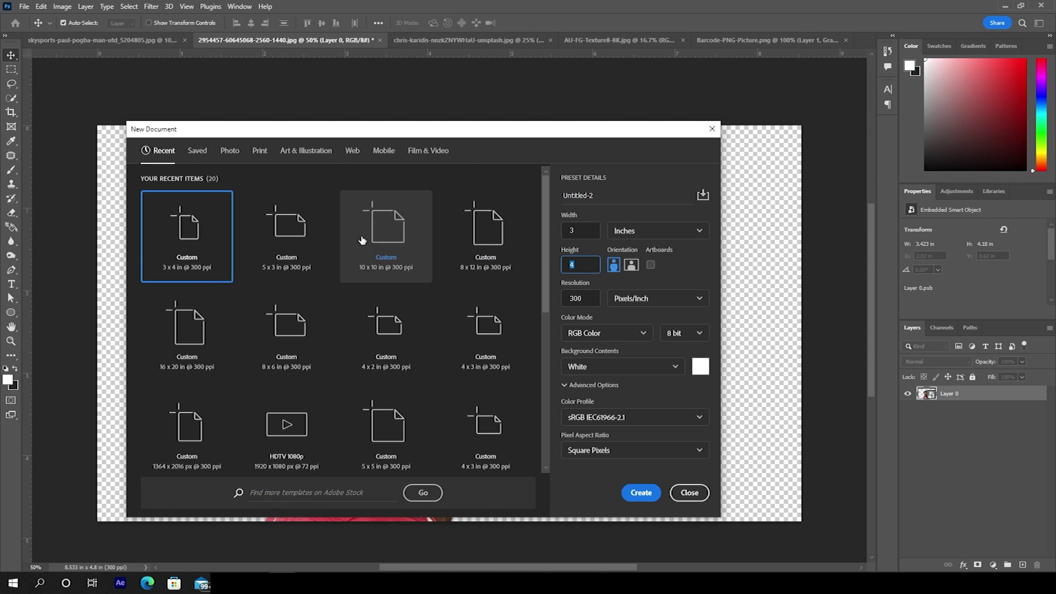
Step: Create a new portrait document 3 × 4 inches at 300 pixels/inch in RGB Color with a white background
{"action": "left_click", "coordinate": [580, 231]}
{"action": "left_click", "coordinate": [573, 265]}
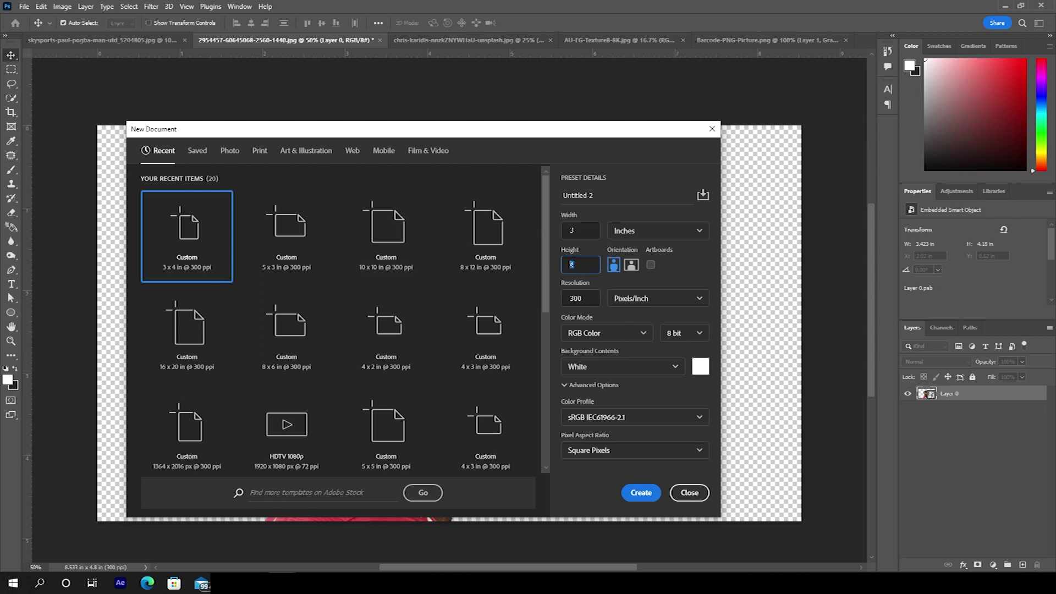
{"action": "left_click", "coordinate": [587, 298]}
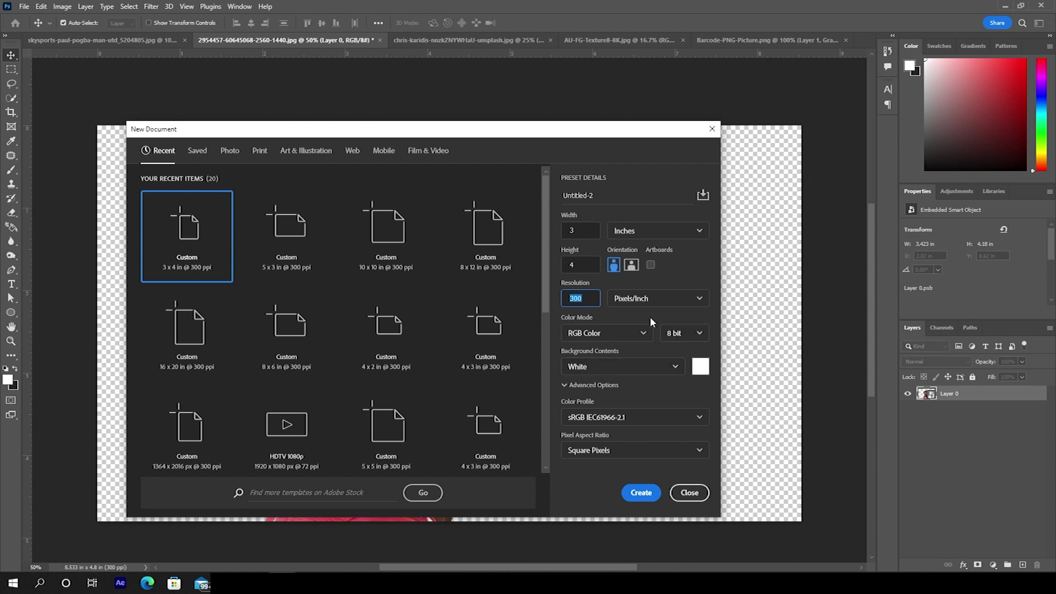
{"action": "left_click", "coordinate": [641, 493]}
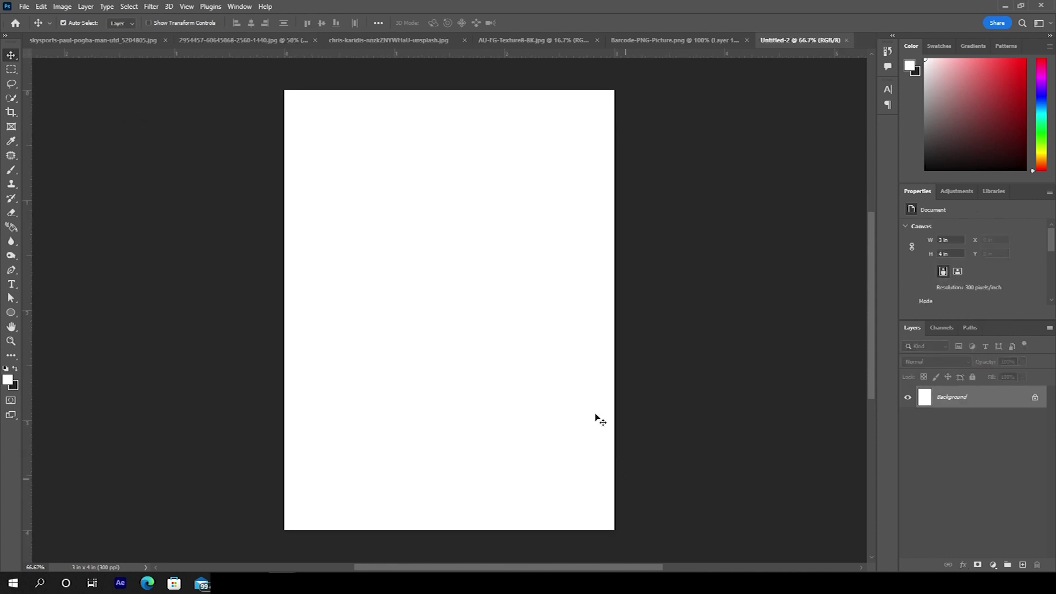
Step: Bring the Eiffel Tower photo into the new blank document as a layer
{"action": "left_click", "coordinate": [516, 41]}
{"action": "left_click", "coordinate": [392, 42]}
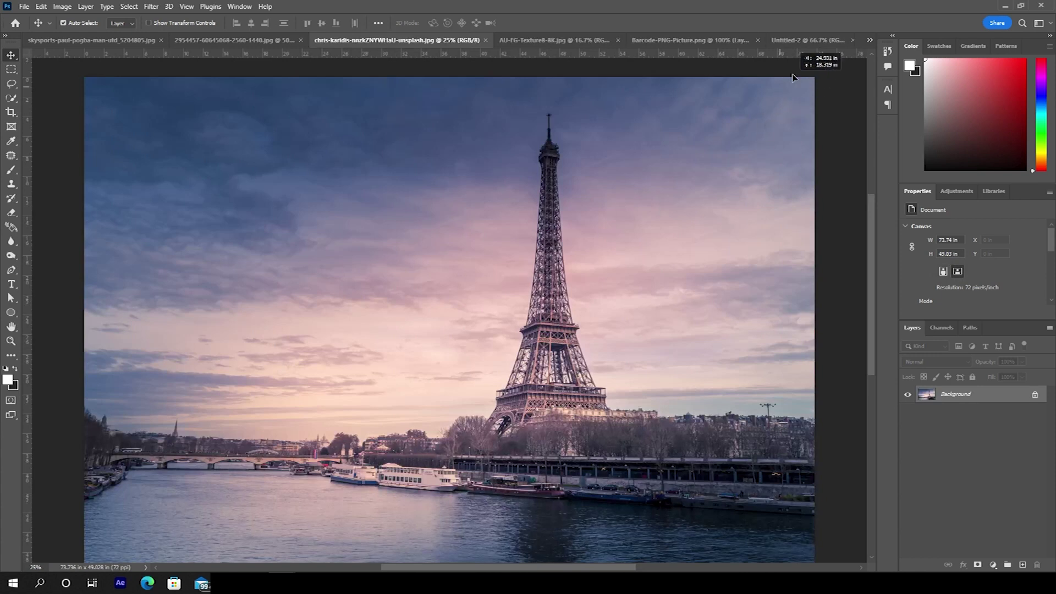
{"action": "left_click", "coordinate": [796, 43]}
{"action": "key", "text": "ctrl+v"}
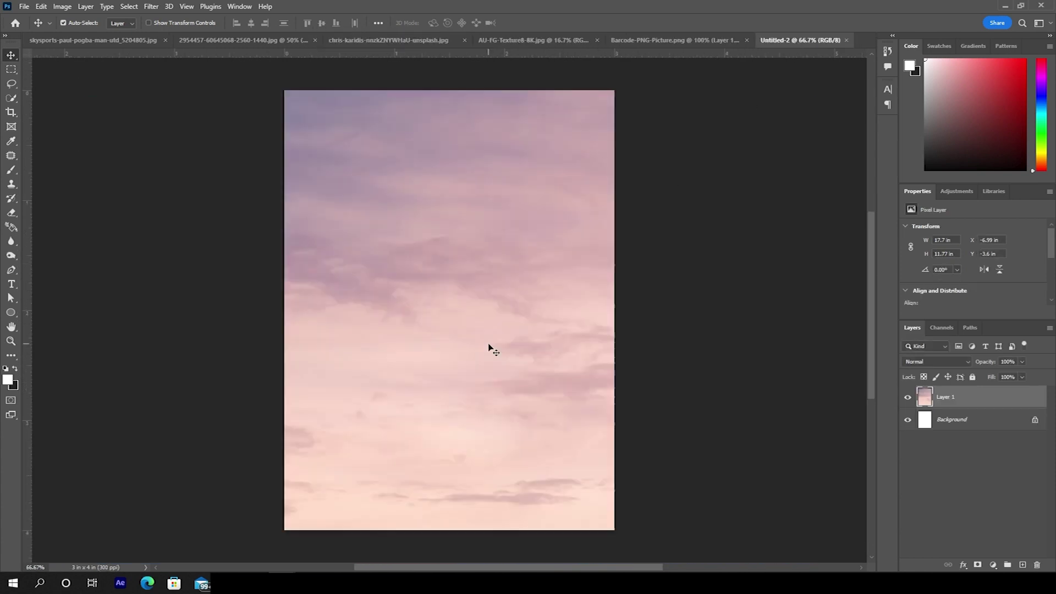
Step: Scale the photo layer down to about 8.18 × 5.44 in and position it so the Eiffel Tower fills the canvas
{"action": "key", "text": "ctrl+minus"}
{"action": "key", "text": "ctrl+minus"}
{"action": "key", "text": "ctrl+minus"}
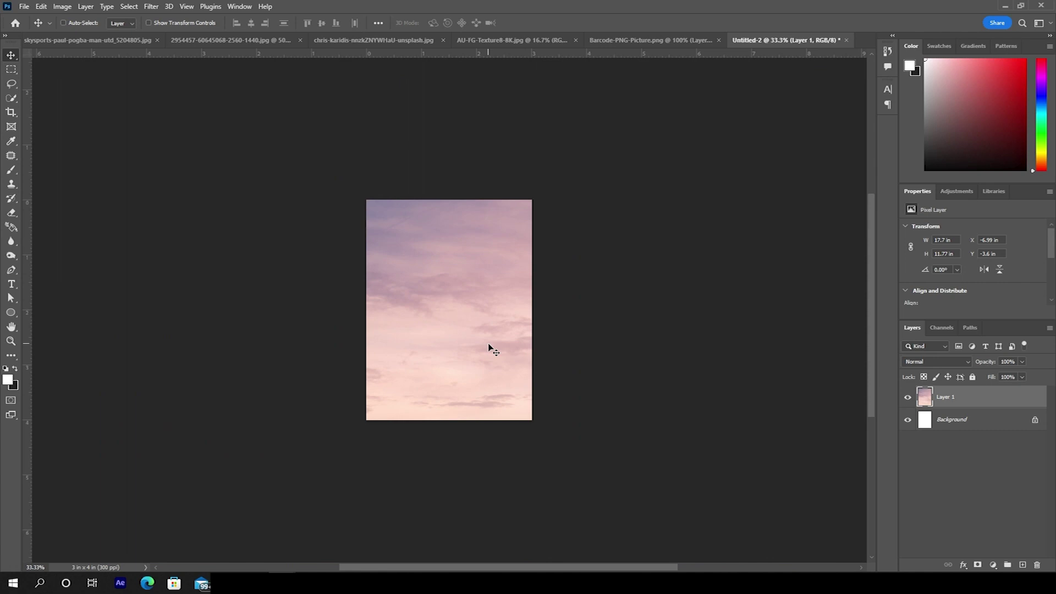
{"action": "key", "text": "ctrl+minus"}
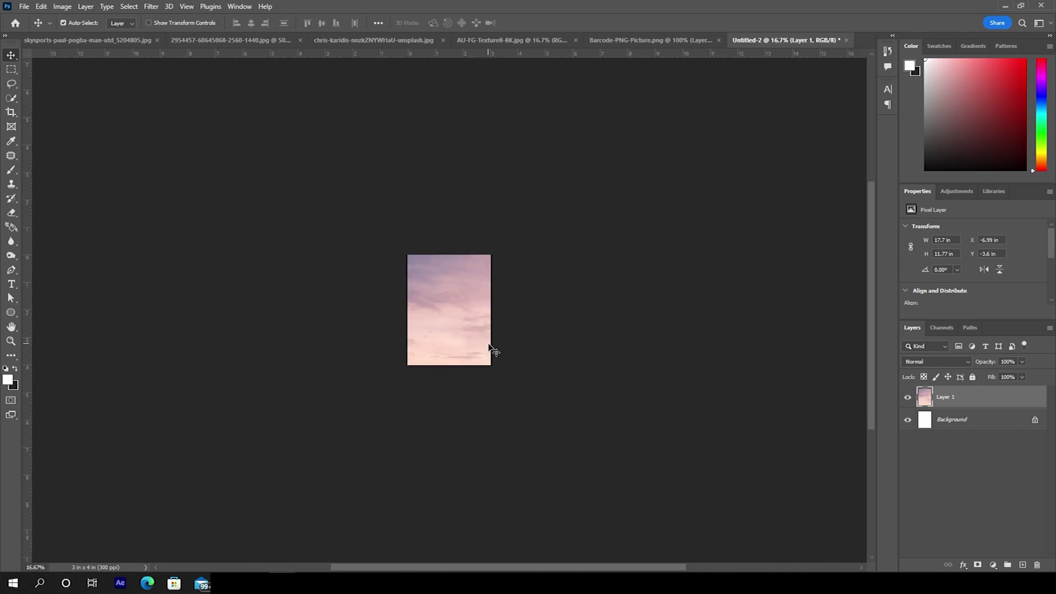
{"action": "key", "text": "ctrl+t"}
{"action": "left_click_drag", "start_coordinate": [705, 154], "coordinate": [489, 381]}
{"action": "key", "text": "Return"}
{"action": "key", "text": "ctrl+plus"}
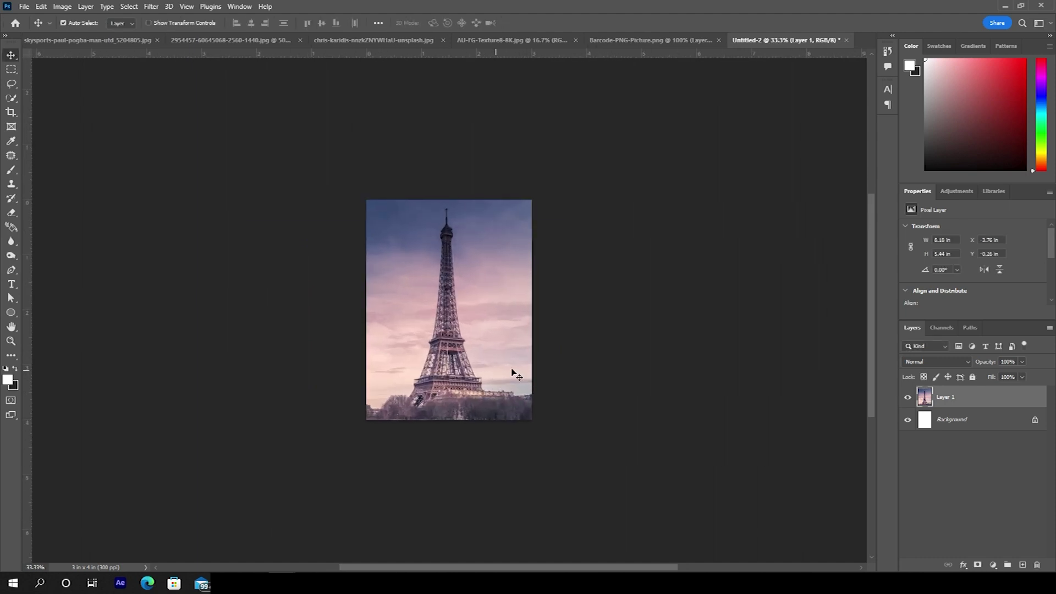
Step: Turn the Eiffel Tower layer black and white with a Hue/Saturation adjustment, setting Saturation to -100
{"action": "key", "text": "ctrl"}
{"action": "key", "text": "i"}
{"action": "key", "text": "v"}
{"action": "left_click", "coordinate": [64, 6]}
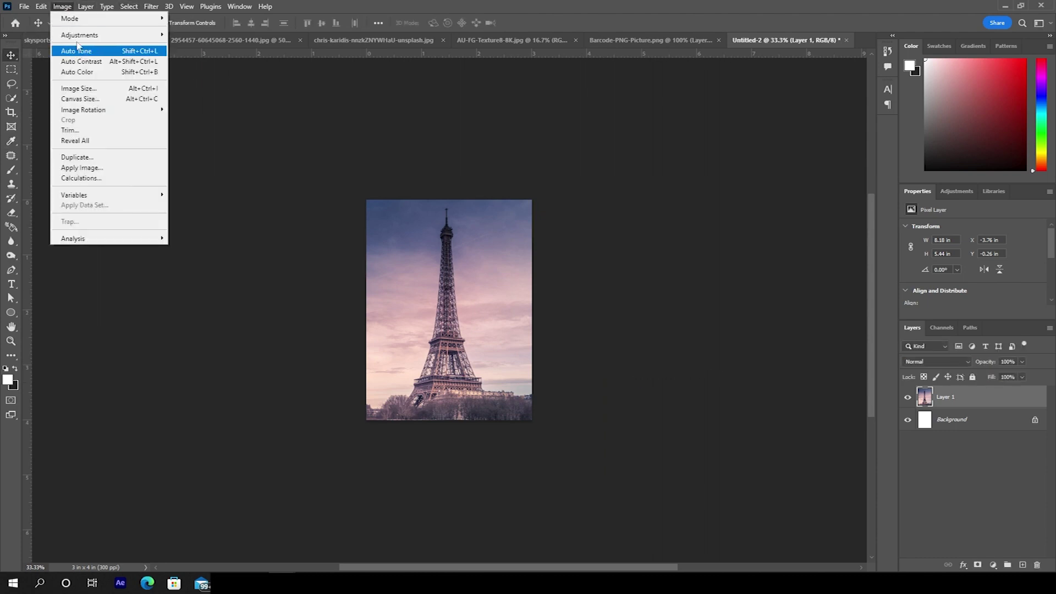
{"action": "mouse_move", "coordinate": [79, 34]}
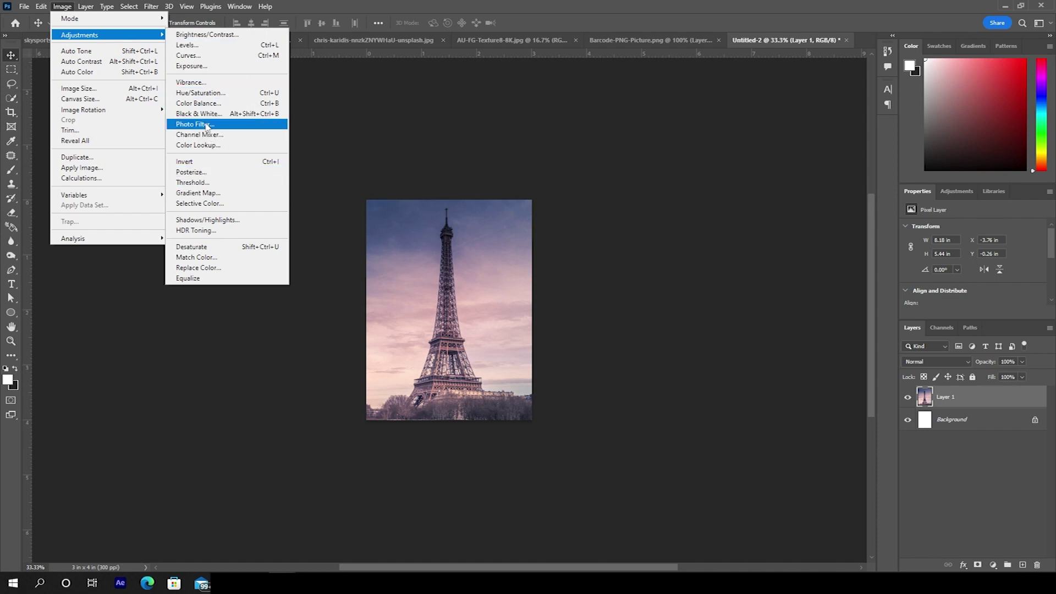
{"action": "left_click", "coordinate": [208, 93]}
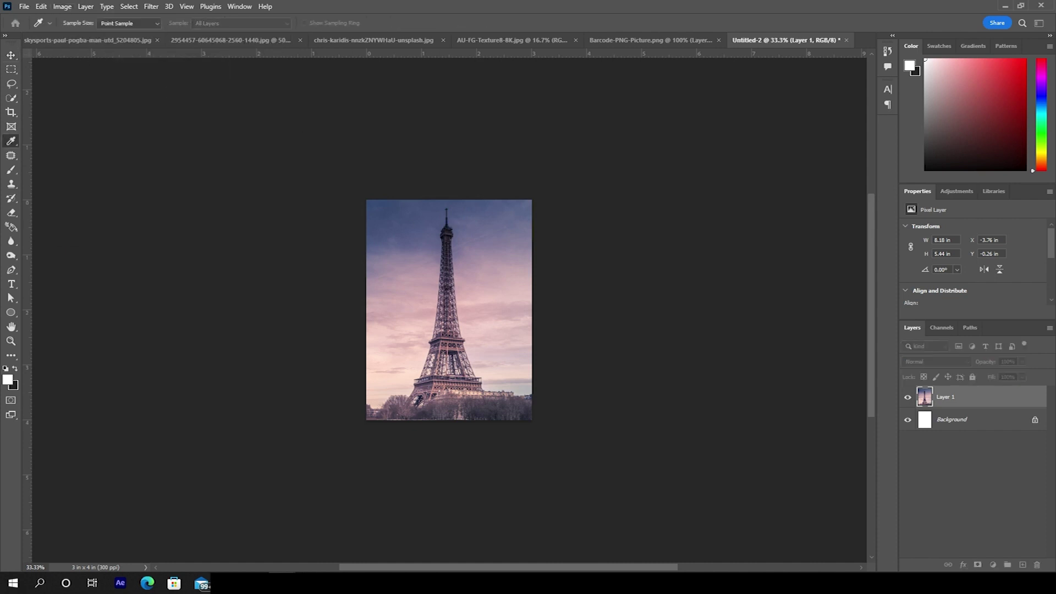
{"action": "left_click_drag", "start_coordinate": [282, 231], "coordinate": [151, 226]}
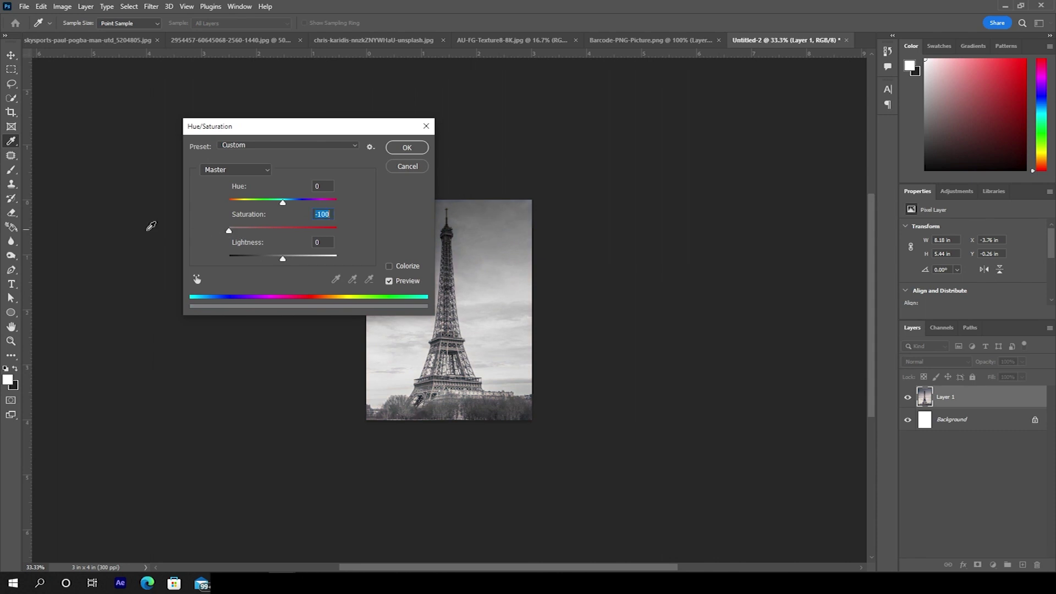
{"action": "left_click", "coordinate": [408, 146]}
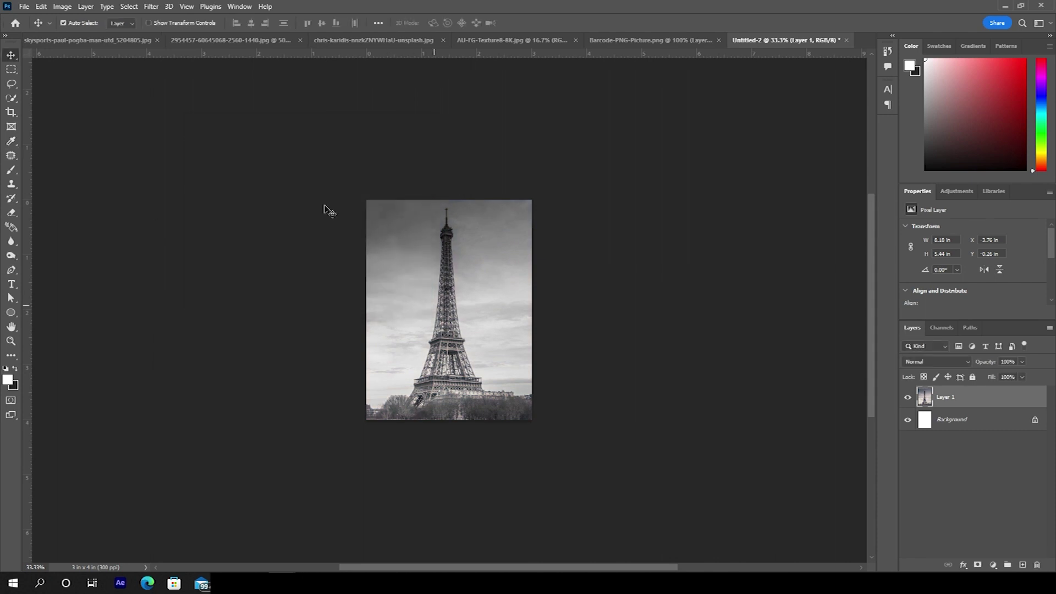
Step: Apply the artistic Cutout filter to the tower layer with 7 levels, edge simplicity 5 and edge fidelity 2
{"action": "left_click", "coordinate": [152, 8]}
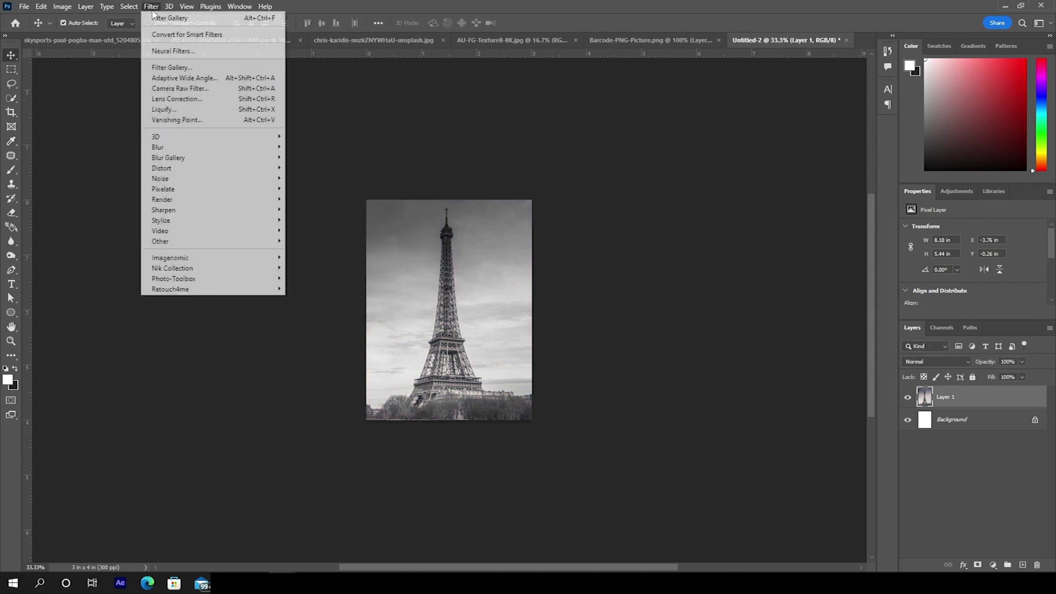
{"action": "left_click", "coordinate": [167, 67]}
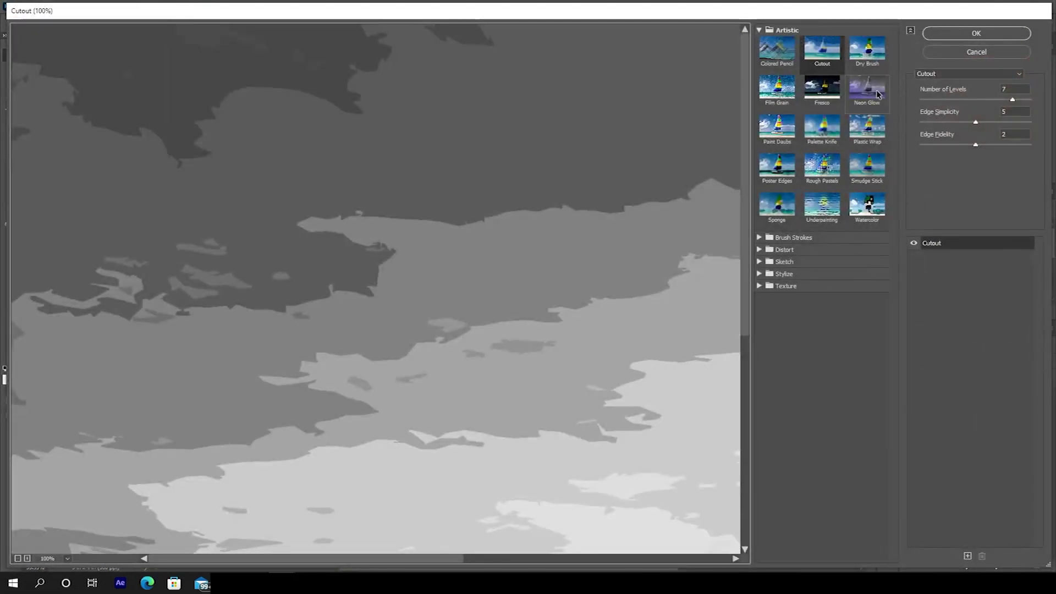
{"action": "left_click", "coordinate": [829, 57]}
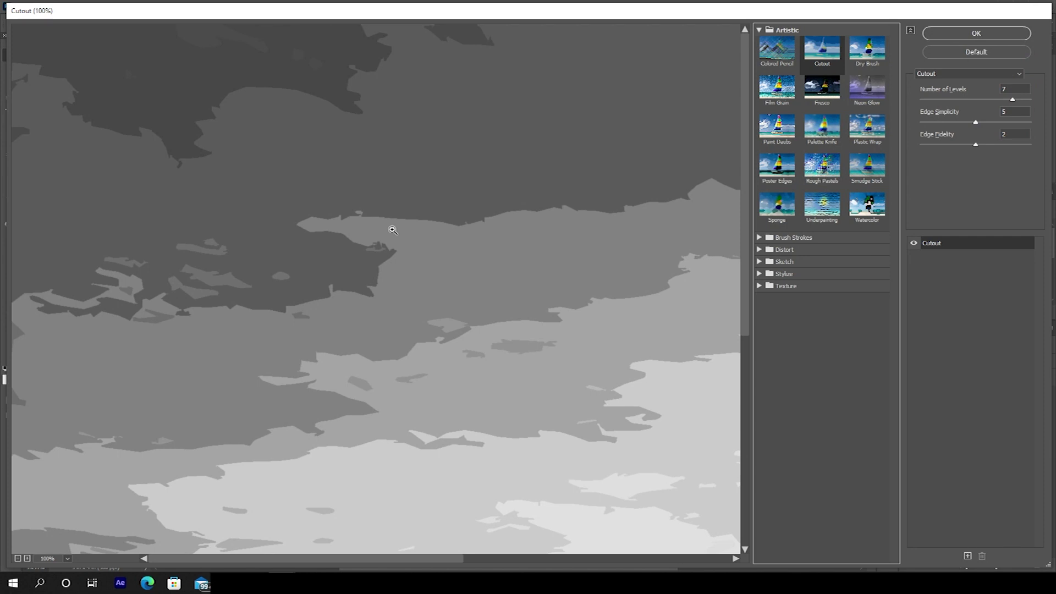
{"action": "left_click", "coordinate": [392, 230], "text": "ctrl+alt"}
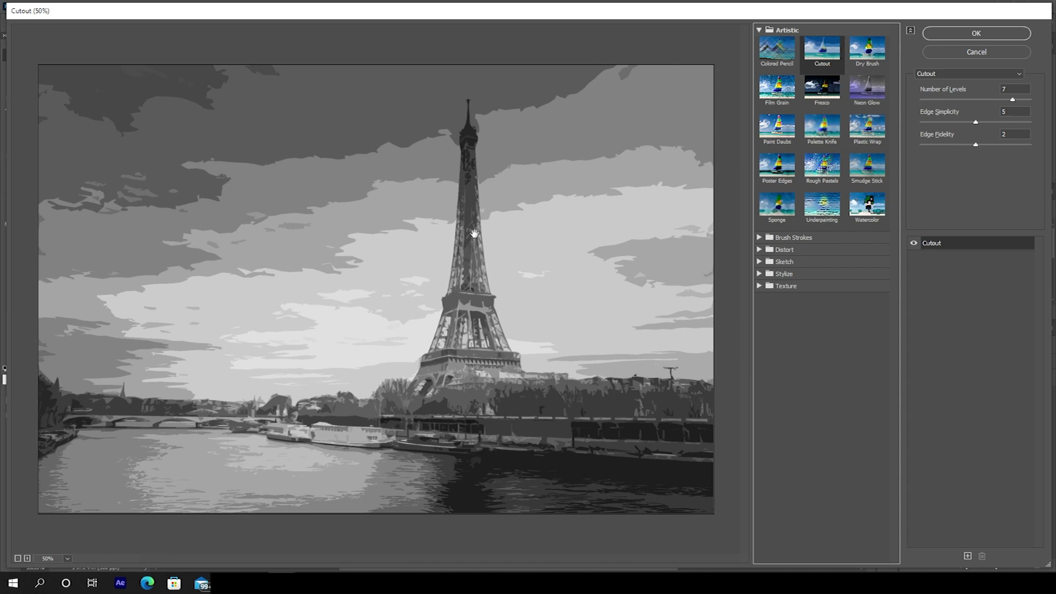
{"action": "left_click", "coordinate": [990, 35]}
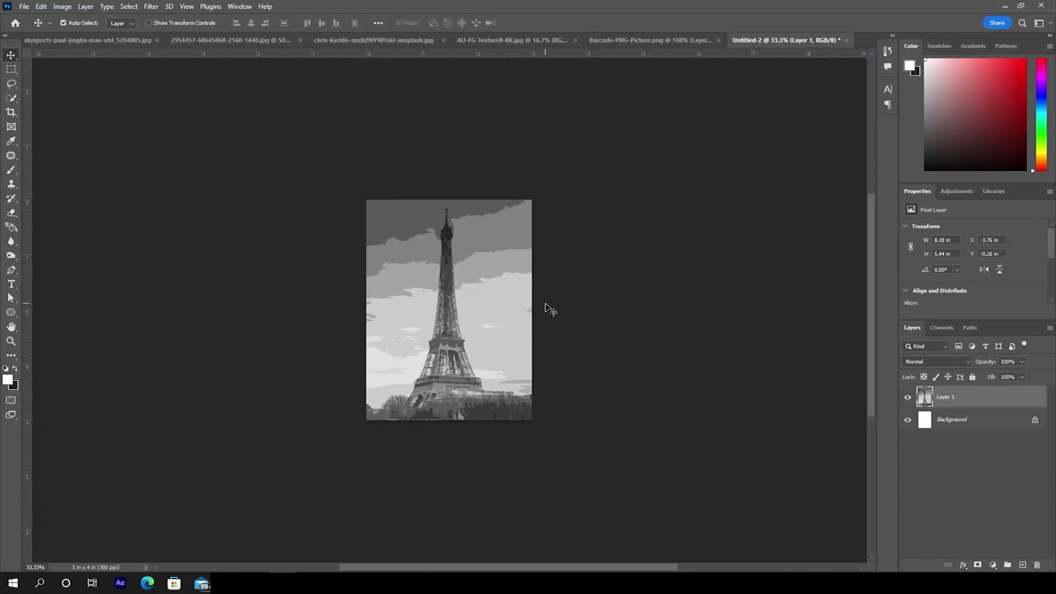
Step: Draw a black-filled circle about 1.95 in across over the middle of the tower with the Ellipse tool
{"action": "key", "text": "u"}
{"action": "key", "text": "ctrl+plus"}
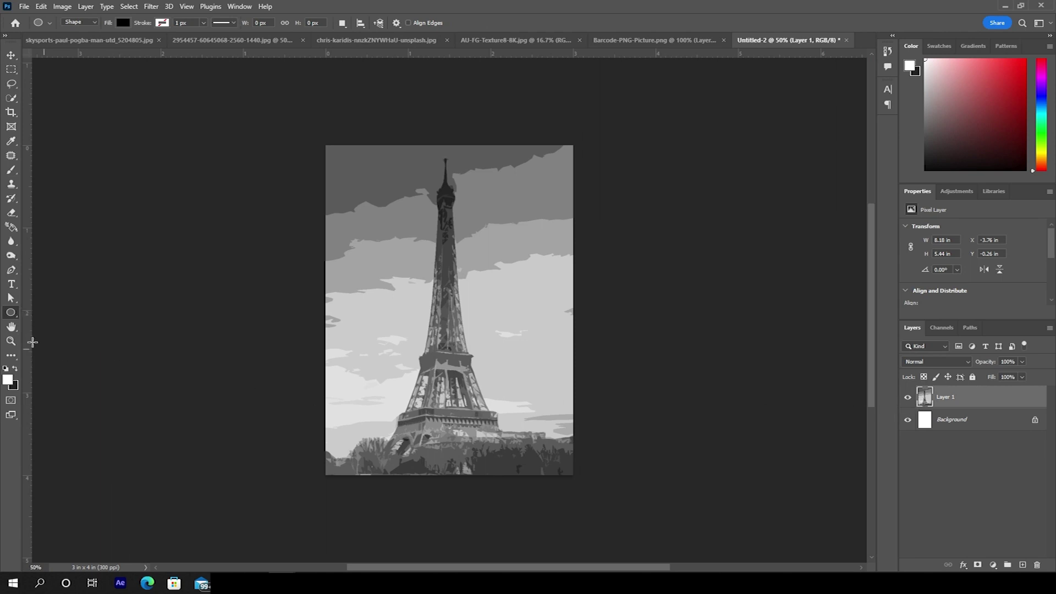
{"action": "right_click", "coordinate": [12, 314]}
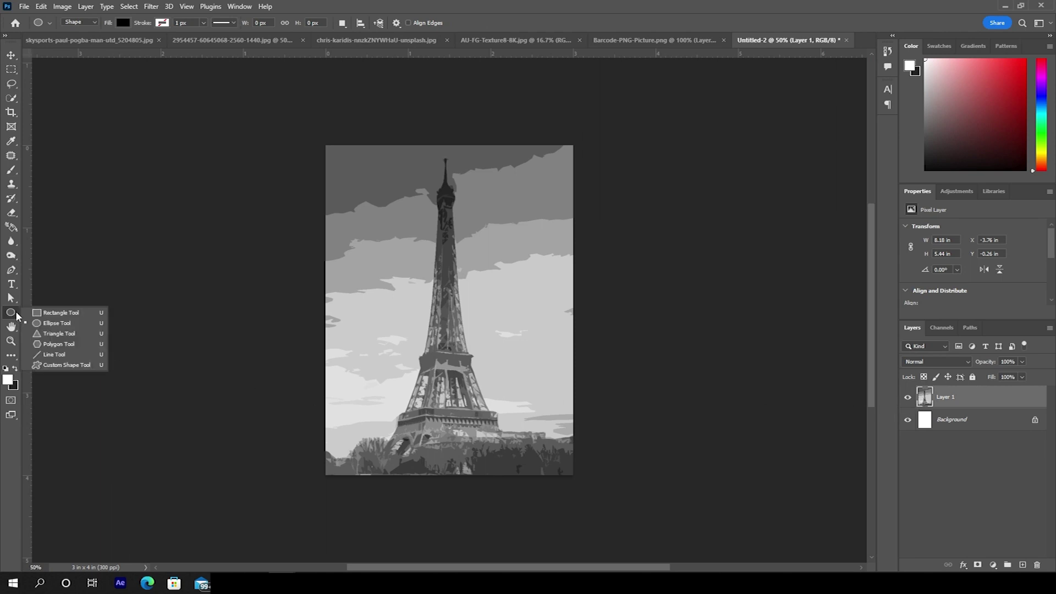
{"action": "left_click", "coordinate": [57, 324]}
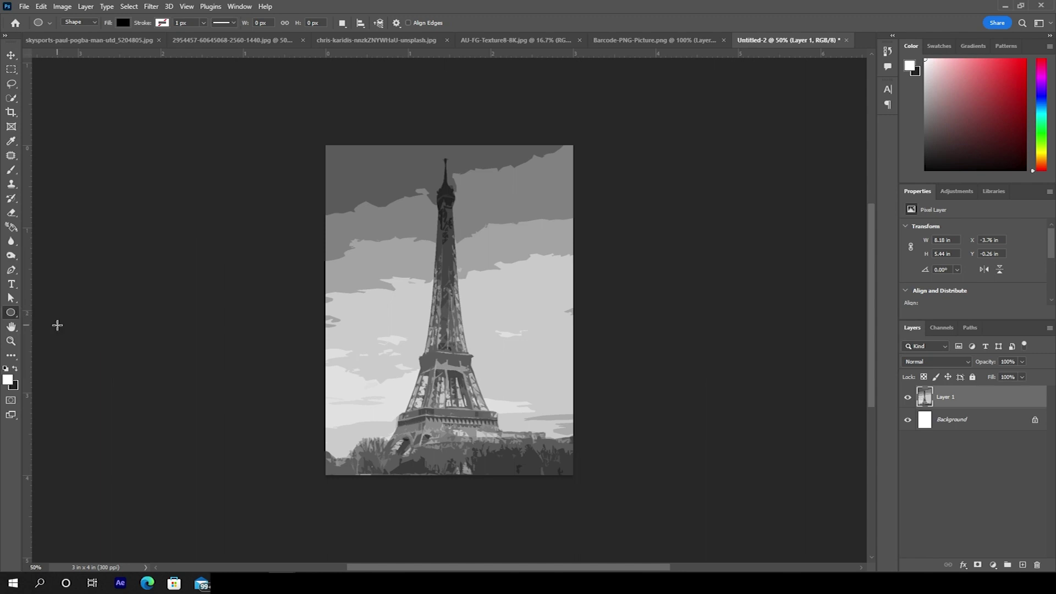
{"action": "mouse_move", "coordinate": [387, 239]}
{"action": "left_mouse_down"}
{"action": "mouse_move", "coordinate": [533, 416]}
{"action": "mouse_move", "coordinate": [547, 400]}
{"action": "left_mouse_up"}
{"action": "left_click", "coordinate": [11, 55]}
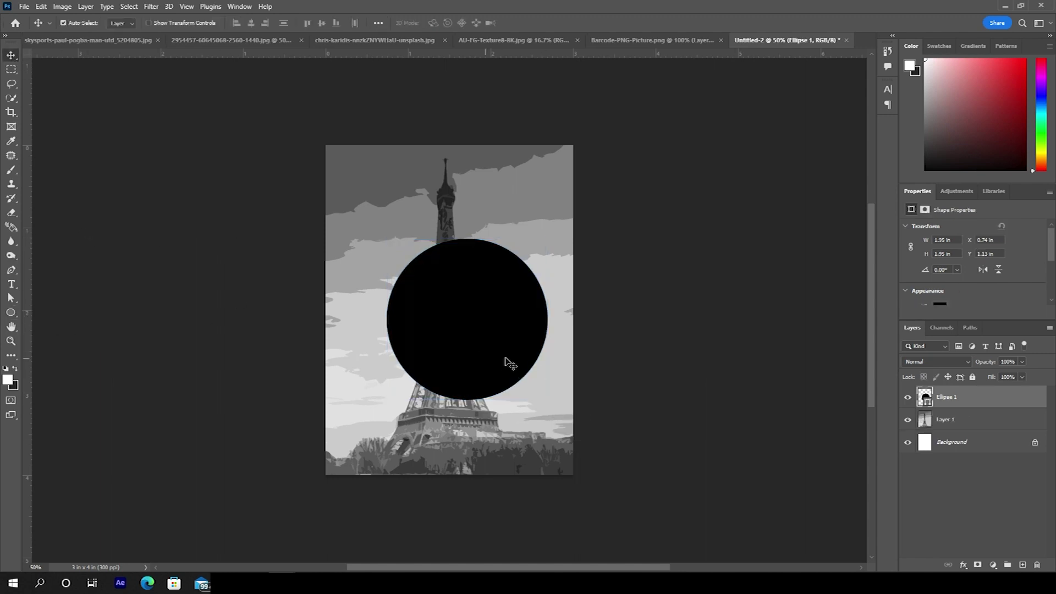
Step: Centre the circle horizontally over the tower, enlarge it to about 2.16 in across and recolour it dark red
{"action": "key", "text": "ctrl+t"}
{"action": "left_click_drag", "start_coordinate": [494, 355], "coordinate": [477, 337]}
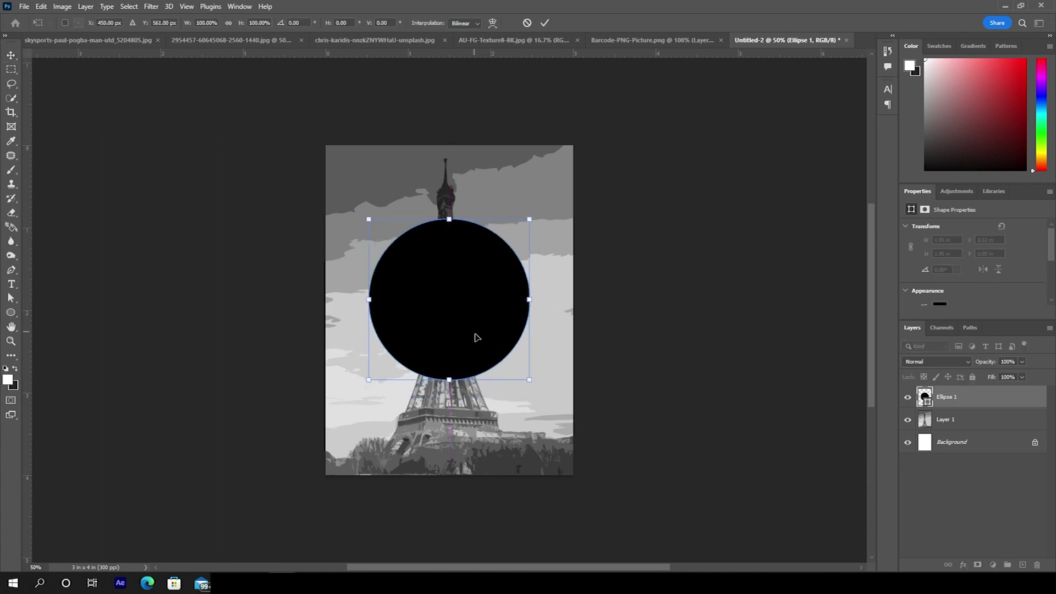
{"action": "left_click_drag", "start_coordinate": [529, 380], "coordinate": [538, 389]}
{"action": "key", "text": "Return"}
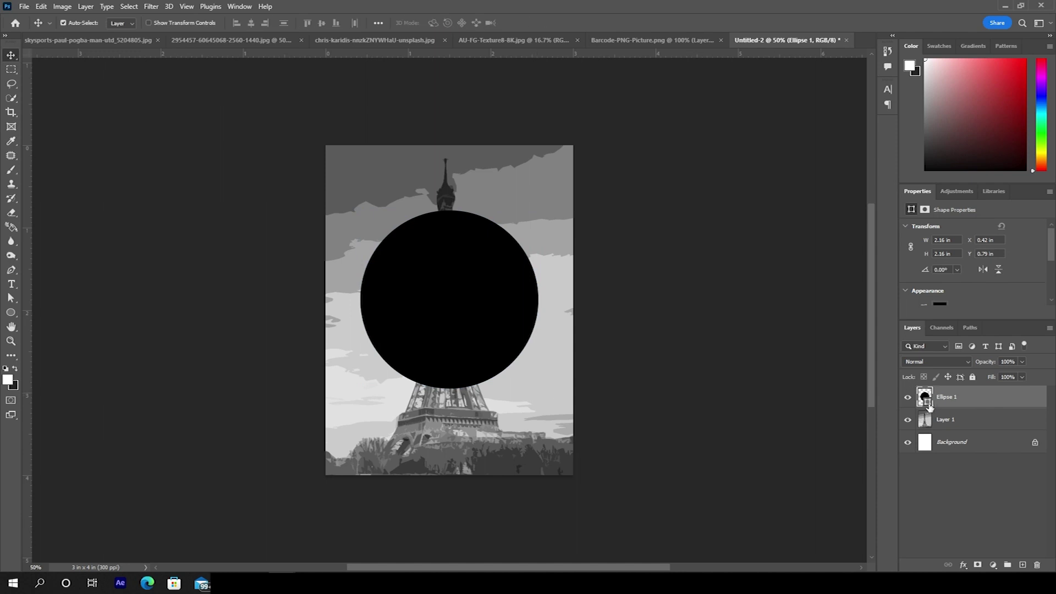
{"action": "key", "text": "i"}
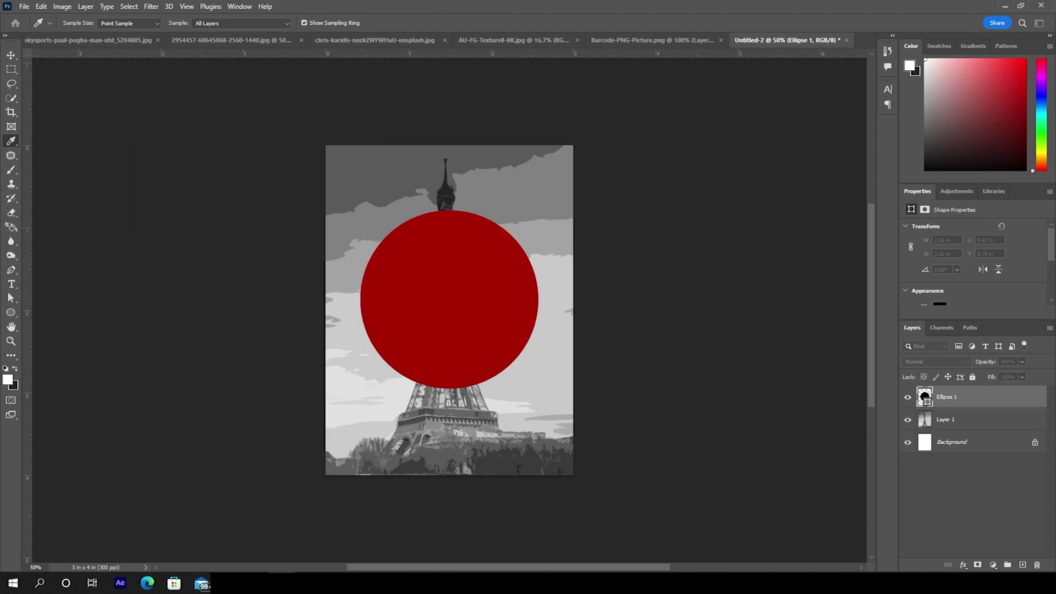
{"action": "key", "text": "v"}
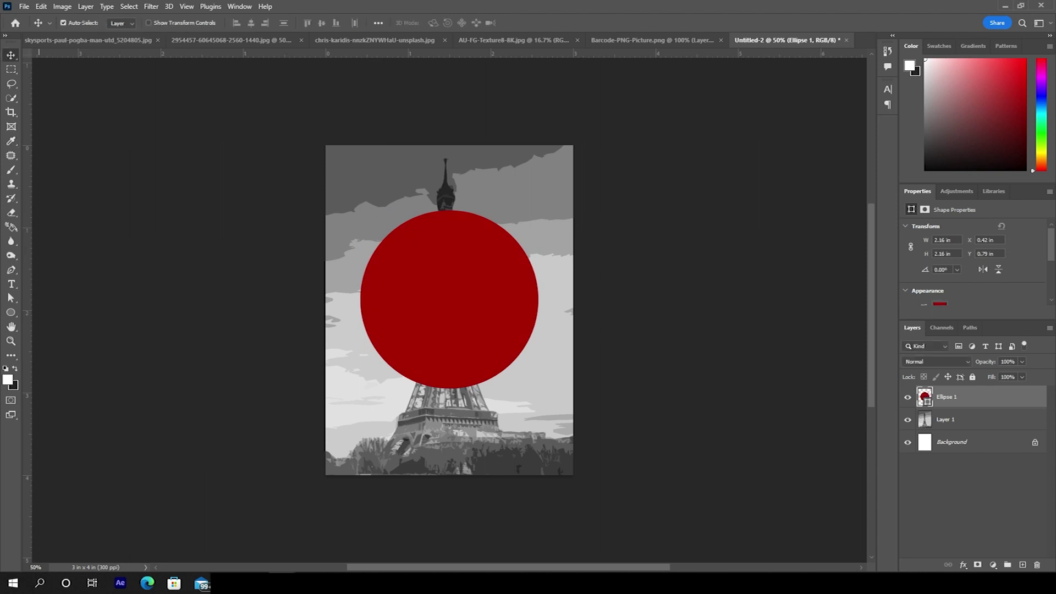
Step: Bring the cut-outs of the celebrating footballer and the close-up portrait into the poster document as separate layers
{"action": "left_click", "coordinate": [119, 42]}
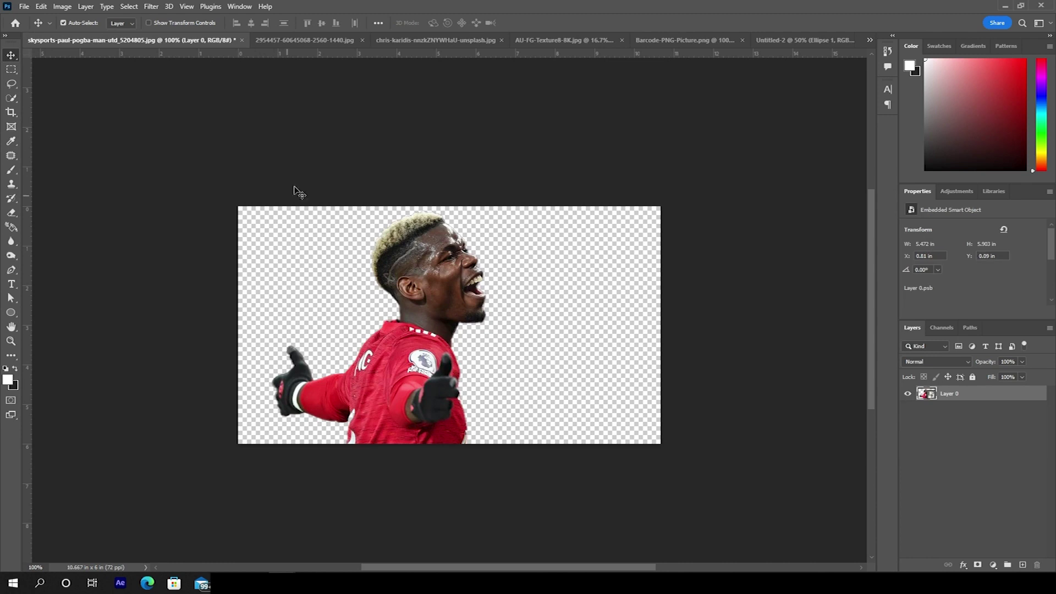
{"action": "left_click_drag", "start_coordinate": [451, 280], "coordinate": [510, 339]}
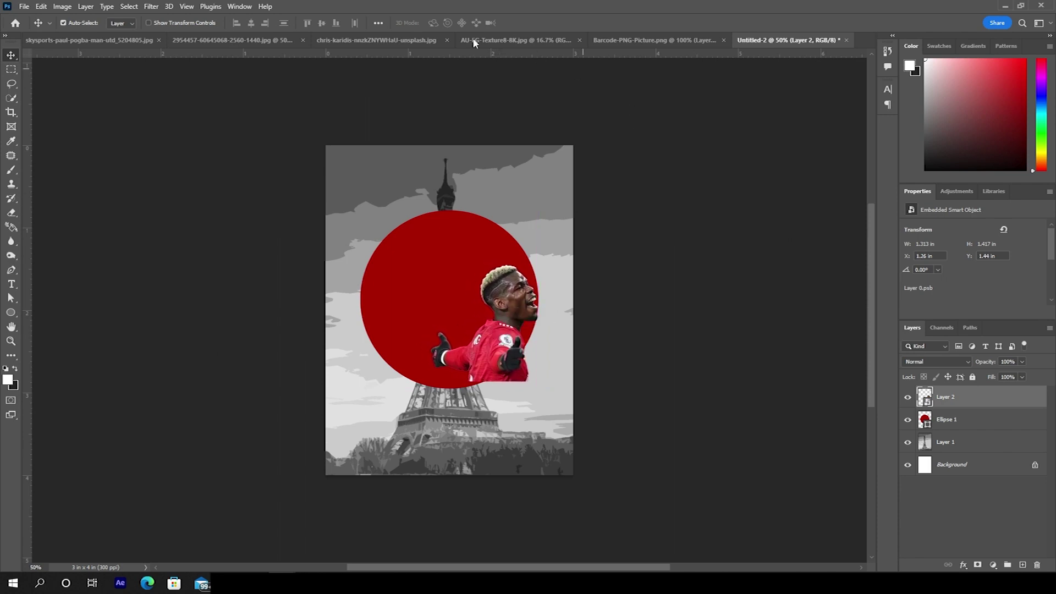
{"action": "left_click", "coordinate": [235, 41]}
{"action": "left_click_drag", "start_coordinate": [434, 254], "coordinate": [446, 300]}
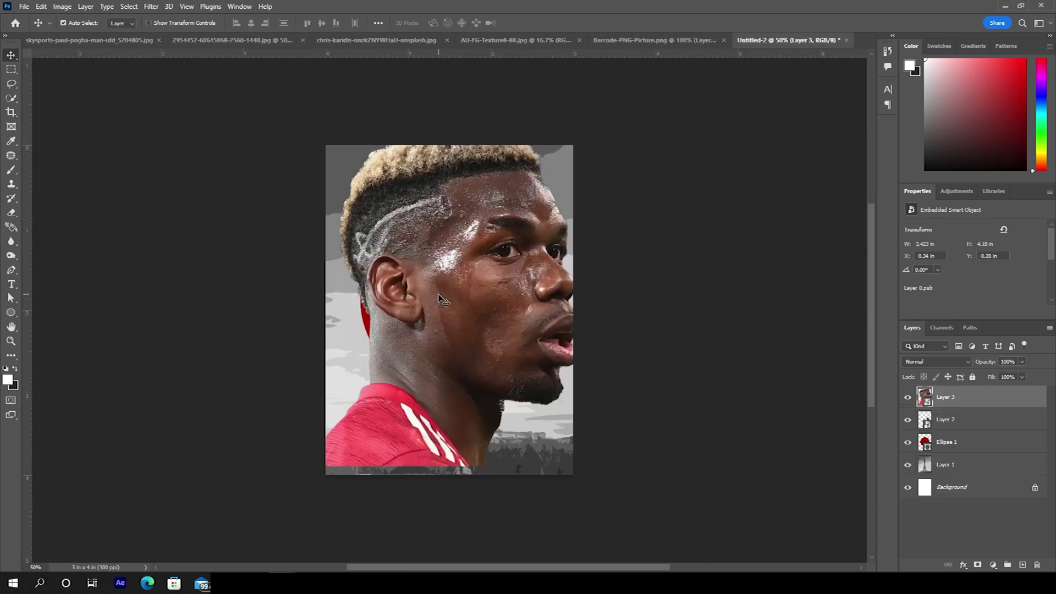
Step: Scale the close-up portrait on Layer 3 down to about 58.5% and flip it horizontally
{"action": "key", "text": "ctrl"}
{"action": "key", "text": "ctrl+t"}
{"action": "left_click_drag", "start_coordinate": [575, 118], "coordinate": [547, 209]}
{"action": "right_click", "coordinate": [445, 274]}
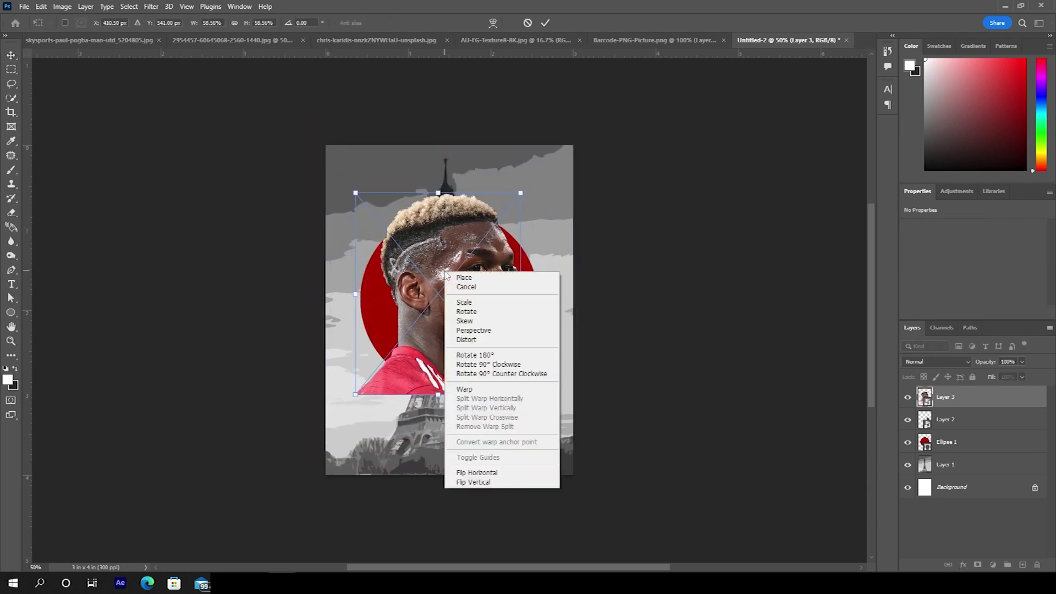
{"action": "left_click", "coordinate": [465, 475]}
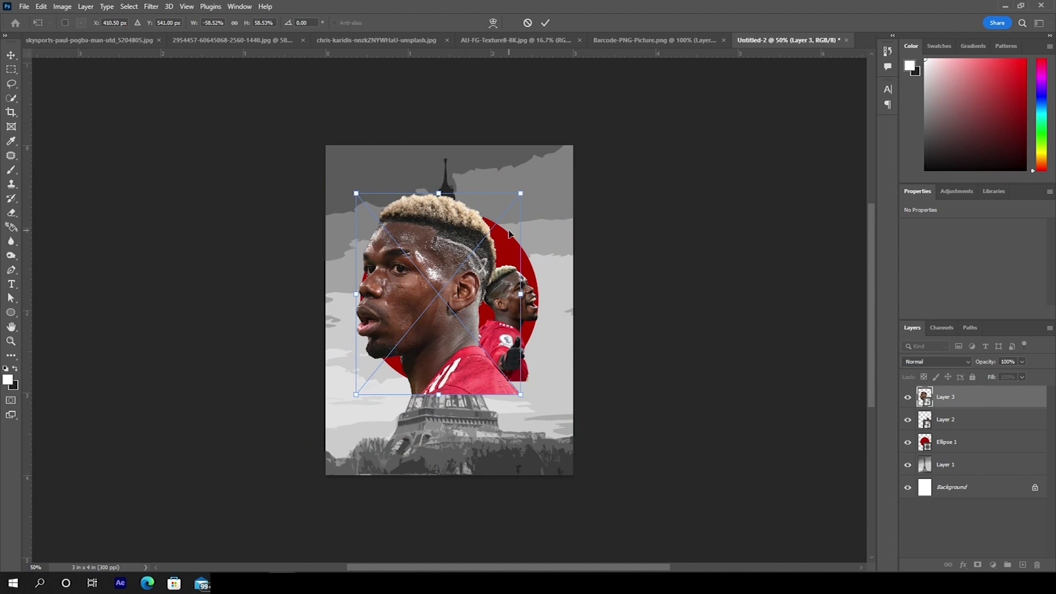
Step: Shrink the flipped portrait to about 1.54 × 1.89 in within the red circle and place its layer beneath Layer 2
{"action": "left_click_drag", "start_coordinate": [520, 195], "coordinate": [505, 220]}
{"action": "left_click_drag", "start_coordinate": [482, 317], "coordinate": [482, 321]}
{"action": "key", "text": "Return"}
{"action": "left_click_drag", "start_coordinate": [937, 407], "coordinate": [944, 430]}
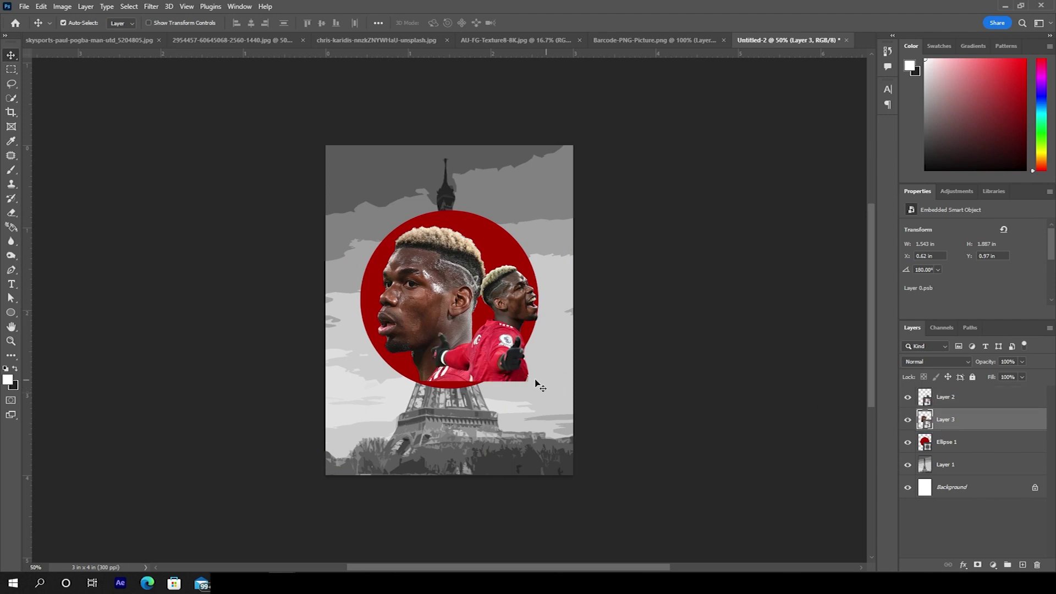
Step: Move the celebrating figure slightly down toward the circle's lower edge and enlarge the close-up portrait to about 1.66 × 2.03 in
{"action": "left_click", "coordinate": [494, 359]}
{"action": "left_click_drag", "start_coordinate": [497, 361], "coordinate": [490, 366]}
{"action": "mouse_move", "coordinate": [426, 332]}
{"action": "left_mouse_down"}
{"action": "mouse_move", "coordinate": [435, 329]}
{"action": "mouse_move", "coordinate": [424, 326]}
{"action": "left_mouse_up"}
{"action": "key", "text": "ctrl+t"}
{"action": "mouse_move", "coordinate": [502, 377]}
{"action": "left_mouse_down"}
{"action": "mouse_move", "coordinate": [512, 387]}
{"action": "mouse_move", "coordinate": [489, 382]}
{"action": "left_mouse_up"}
{"action": "key", "text": "Return"}
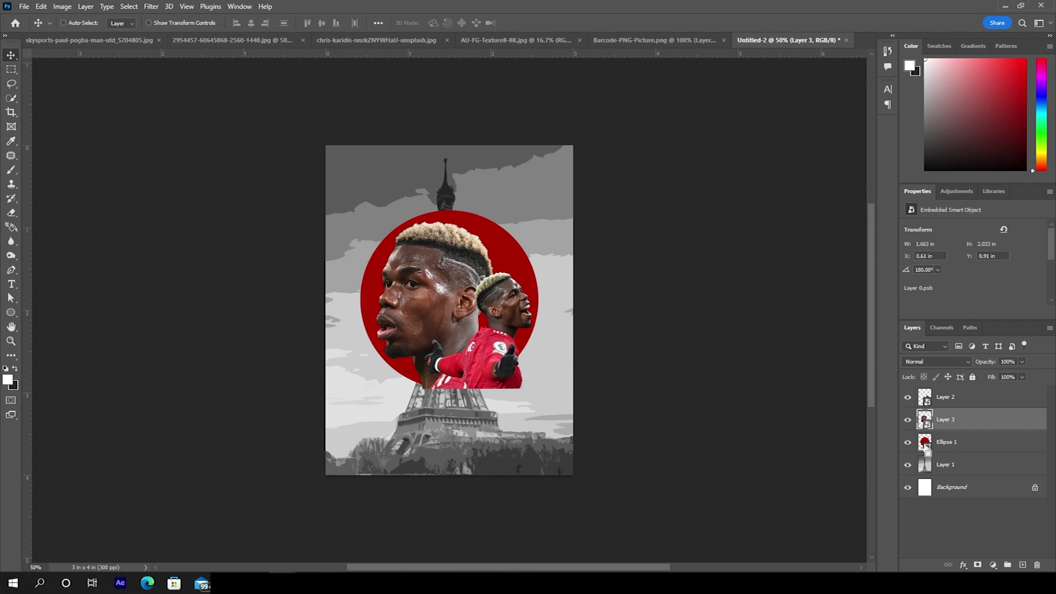
Step: Mask the close-up portrait on Layer 3 to the outline of the red circle
{"action": "left_click", "coordinate": [926, 446], "text": "ctrl"}
{"action": "left_click", "coordinate": [978, 567]}
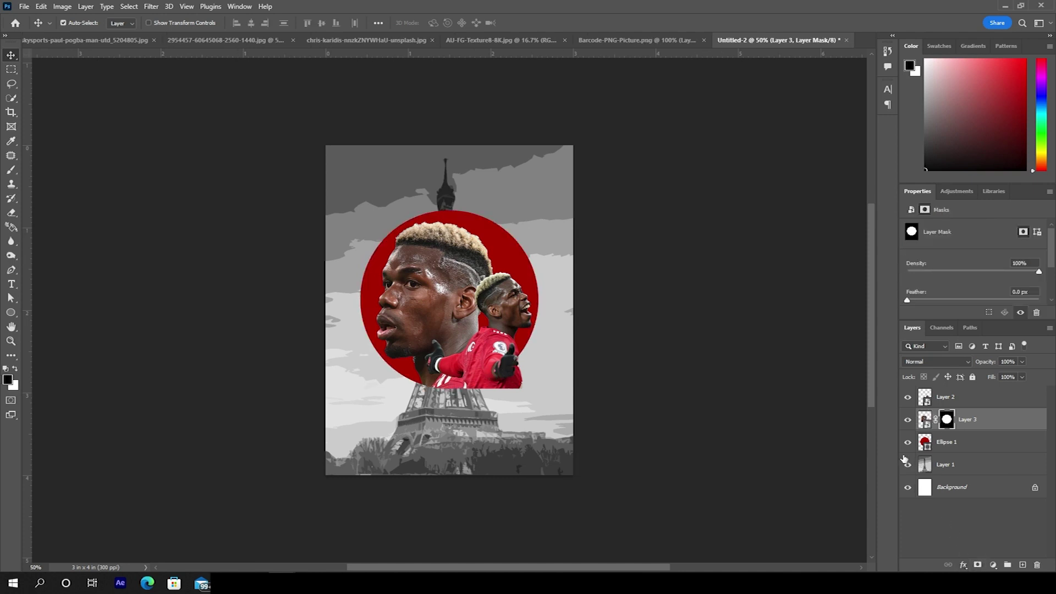
Step: Mask the celebrating figure on Layer 2 to the outline of the red circle
{"action": "left_click_drag", "start_coordinate": [927, 446], "coordinate": [928, 449]}
{"action": "left_click", "coordinate": [929, 449], "text": "ctrl"}
{"action": "left_click", "coordinate": [930, 398]}
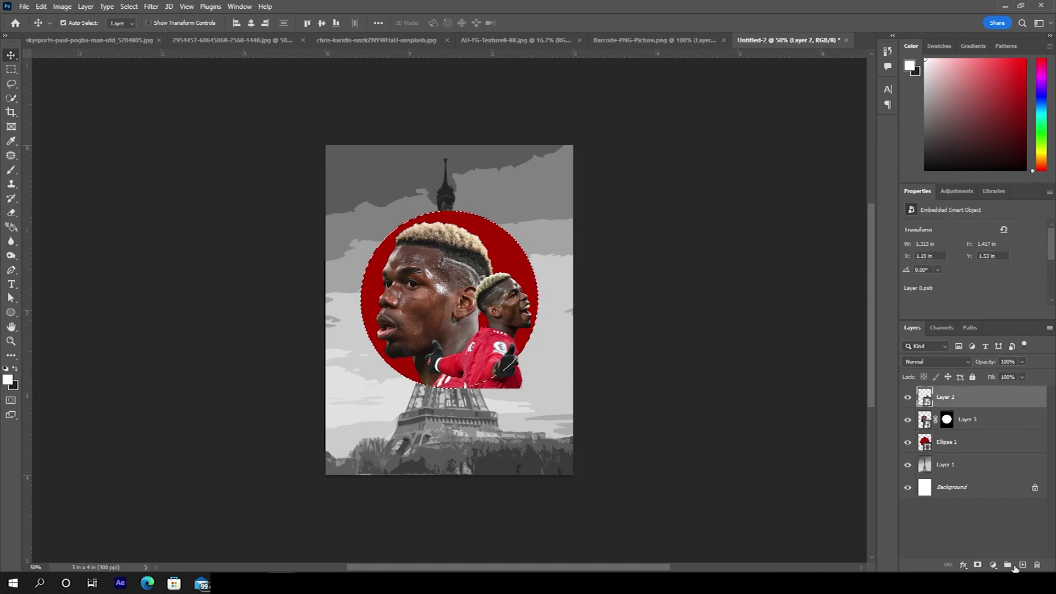
{"action": "left_click", "coordinate": [978, 566]}
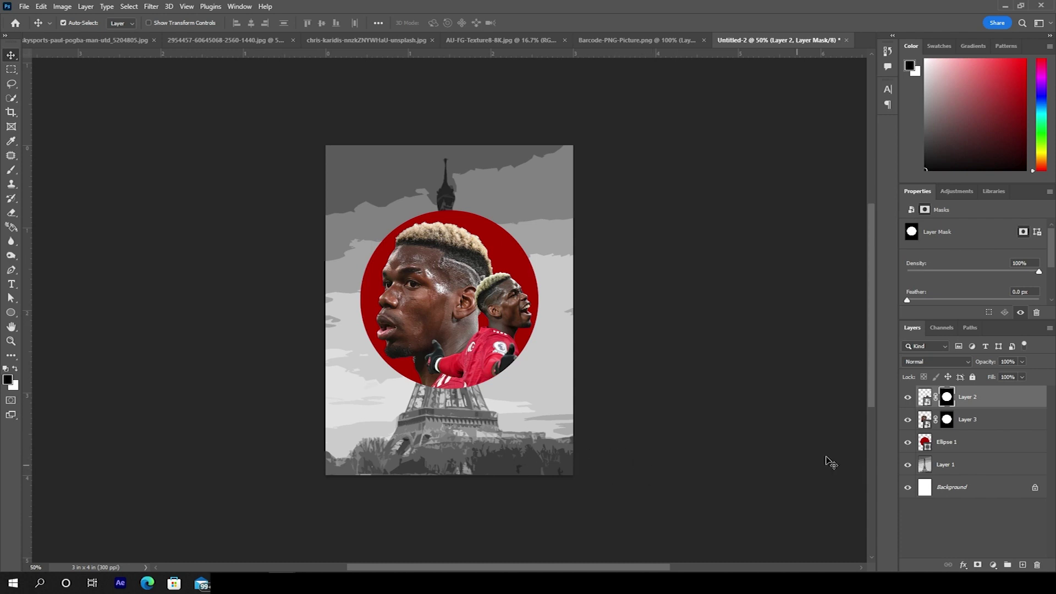
Step: Set the blend mode of the red circle's Ellipse 1 layer to Darken
{"action": "left_click", "coordinate": [914, 443]}
{"action": "left_click", "coordinate": [938, 362]}
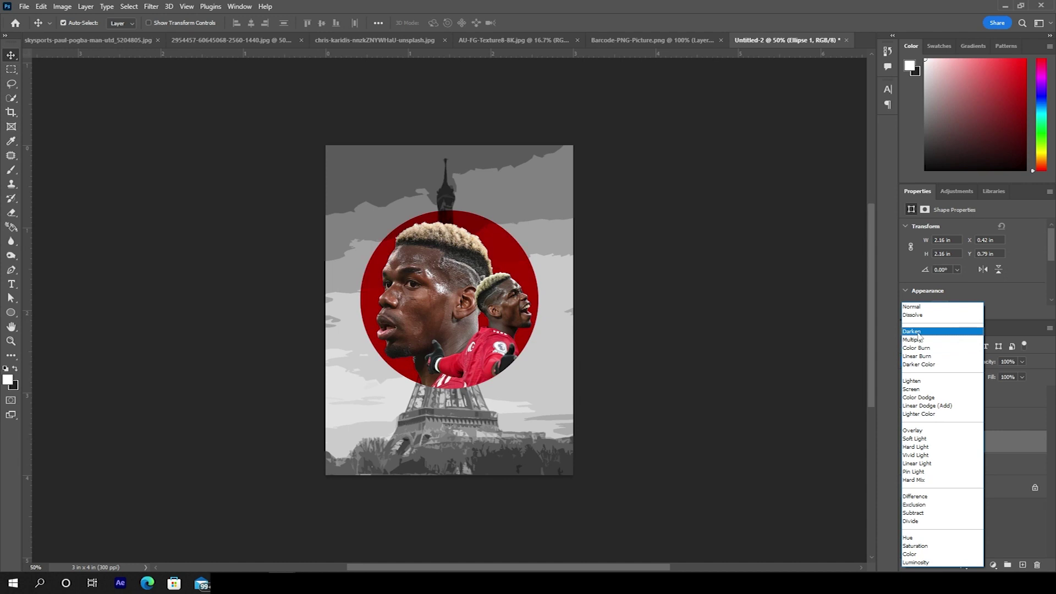
{"action": "left_click", "coordinate": [917, 332]}
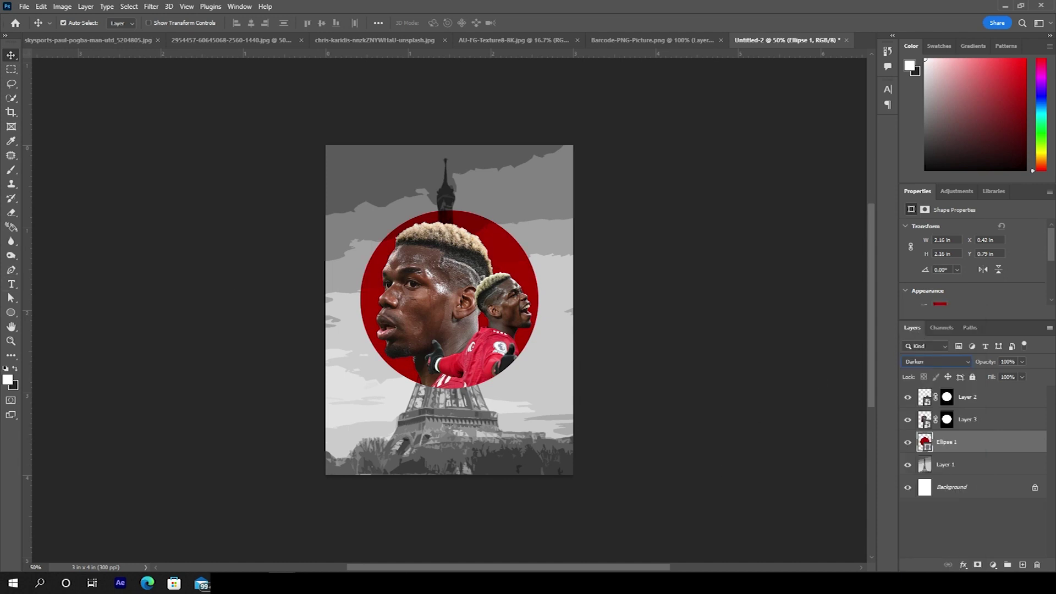
Step: Enlarge the Eiffel Tower background on Layer 1 to about 9.66 × 6.42 in and reposition it with the tower behind the circle
{"action": "left_click", "coordinate": [949, 468]}
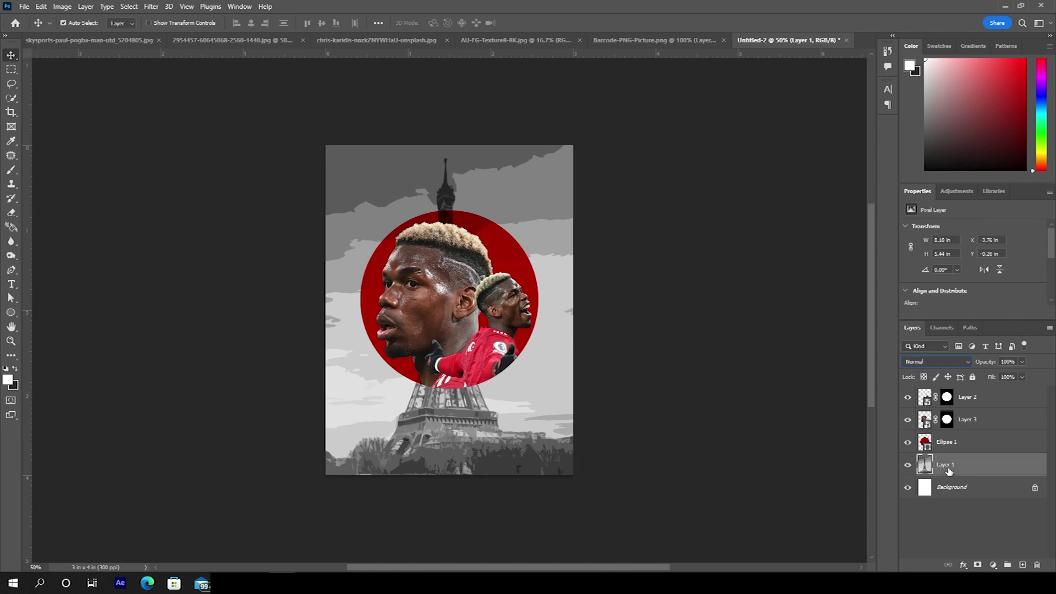
{"action": "key", "text": "ctrl+t"}
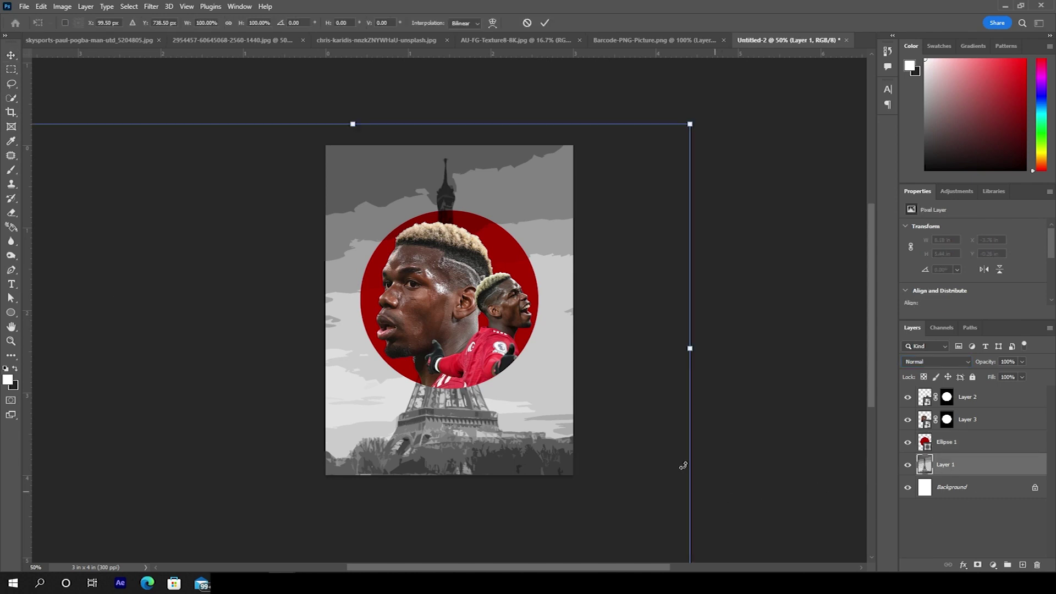
{"action": "left_click_drag", "start_coordinate": [690, 124], "coordinate": [719, 99]}
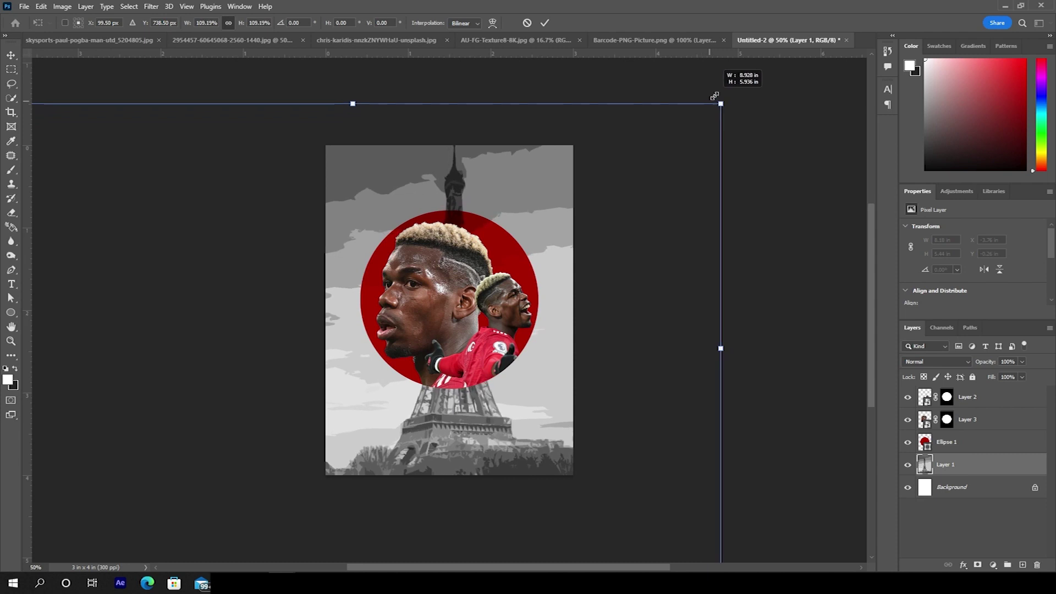
{"action": "left_click_drag", "start_coordinate": [537, 431], "coordinate": [529, 400]}
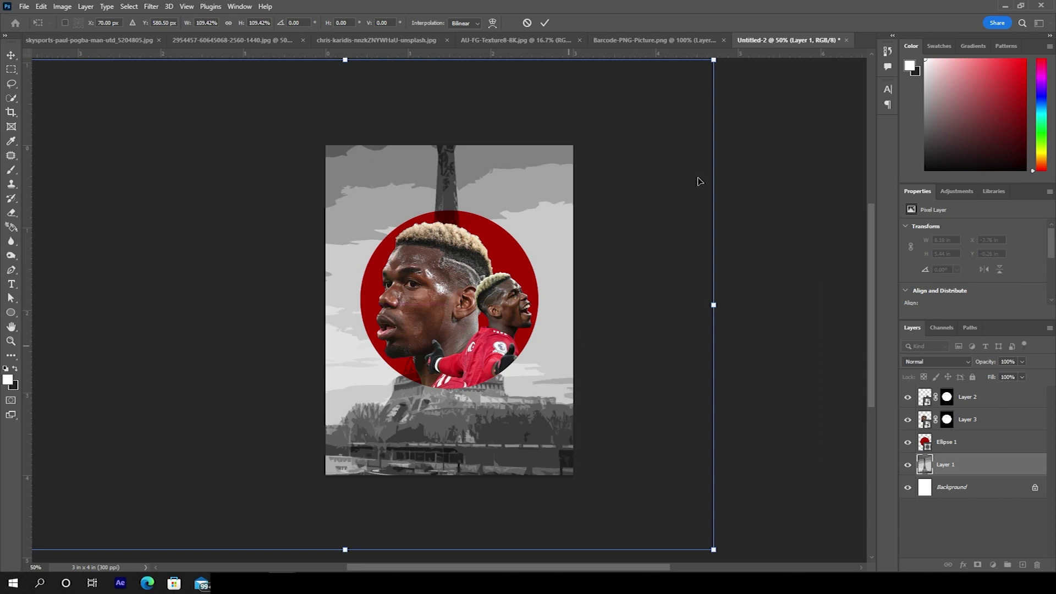
{"action": "left_click_drag", "start_coordinate": [712, 63], "coordinate": [743, 104]}
{"action": "mouse_move", "coordinate": [562, 466]}
{"action": "left_mouse_down"}
{"action": "mouse_move", "coordinate": [548, 452]}
{"action": "mouse_move", "coordinate": [551, 471]}
{"action": "left_mouse_up"}
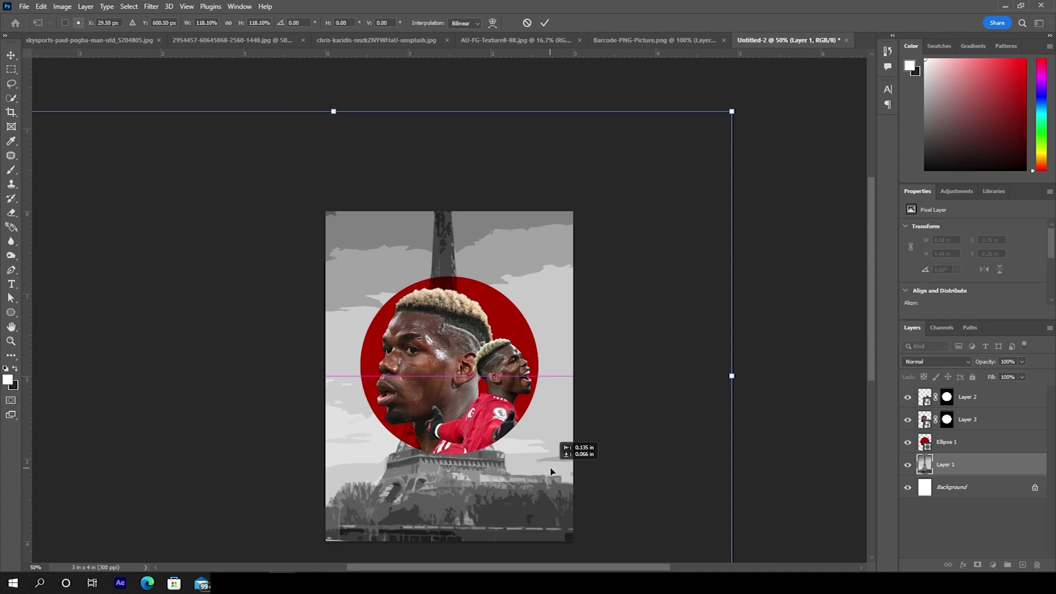
{"action": "left_click_drag", "start_coordinate": [550, 471], "coordinate": [551, 471]}
{"action": "key", "text": "Return"}
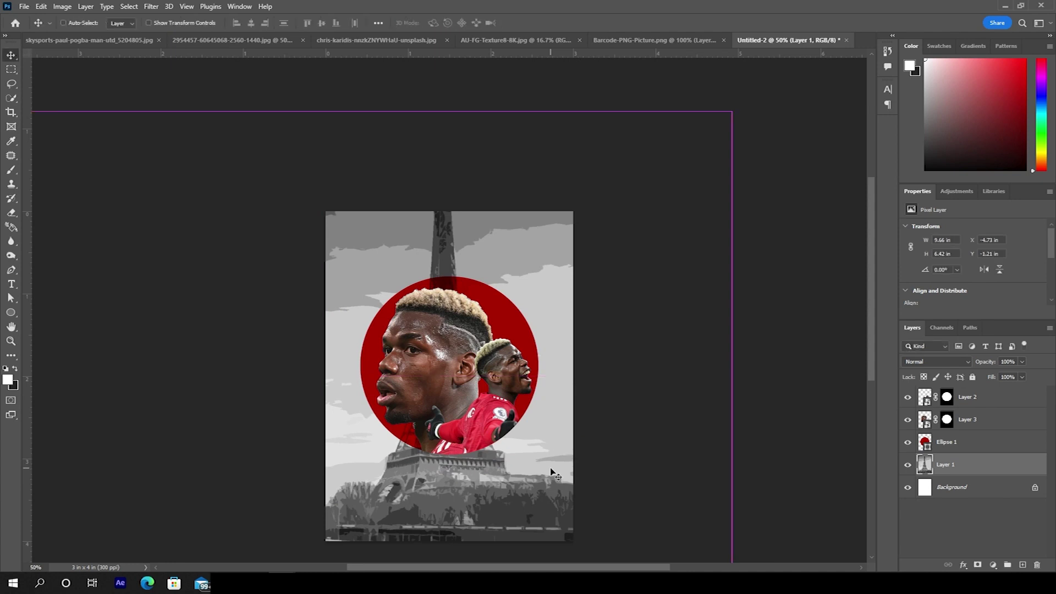
Step: Copy the light paper texture from AU-FG-Texture8-8K.jpg into the poster and move its layer above all the others
{"action": "key", "text": "ctrl+minus"}
{"action": "key", "text": "ctrl+minus"}
{"action": "key", "text": "ctrl+plus"}
{"action": "key", "text": "ctrl+plus"}
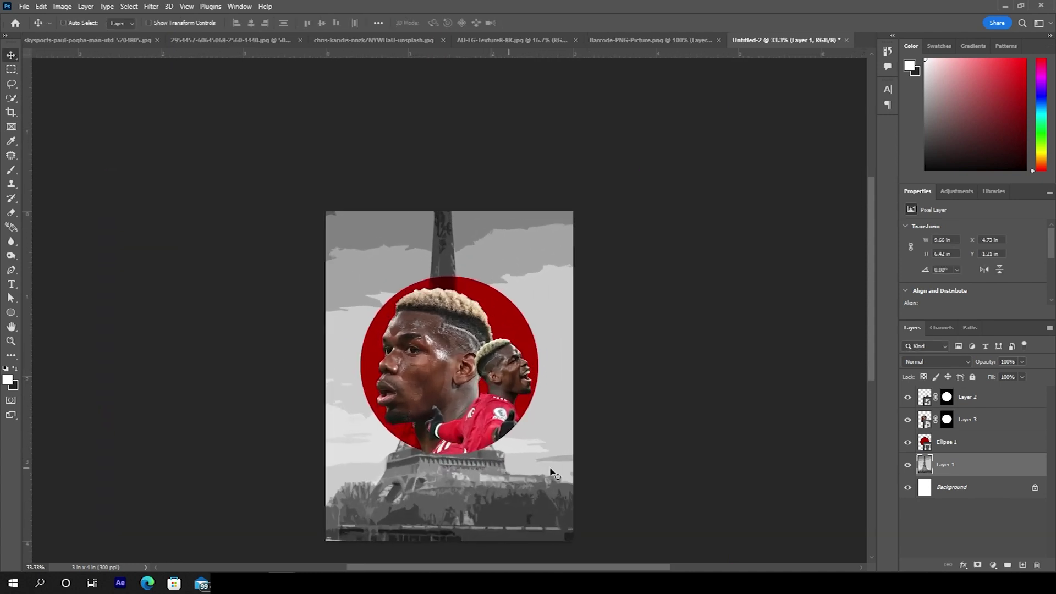
{"action": "left_click_drag", "start_coordinate": [485, 452], "coordinate": [480, 401]}
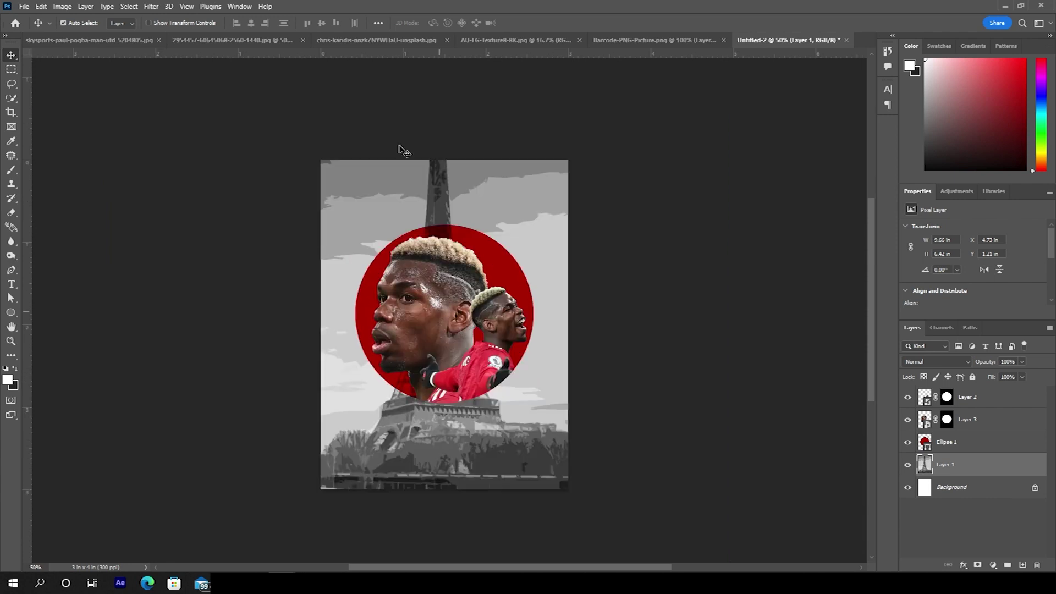
{"action": "left_click", "coordinate": [365, 44]}
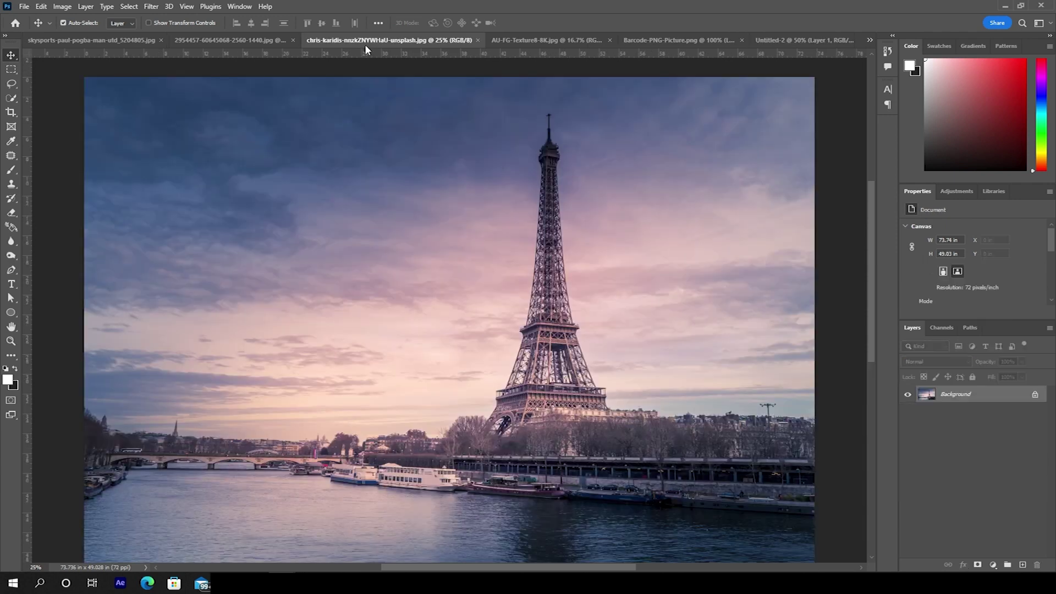
{"action": "left_click", "coordinate": [515, 41]}
{"action": "scroll", "coordinate": [633, 187], "scroll_direction": "up", "scroll_amount": 1}
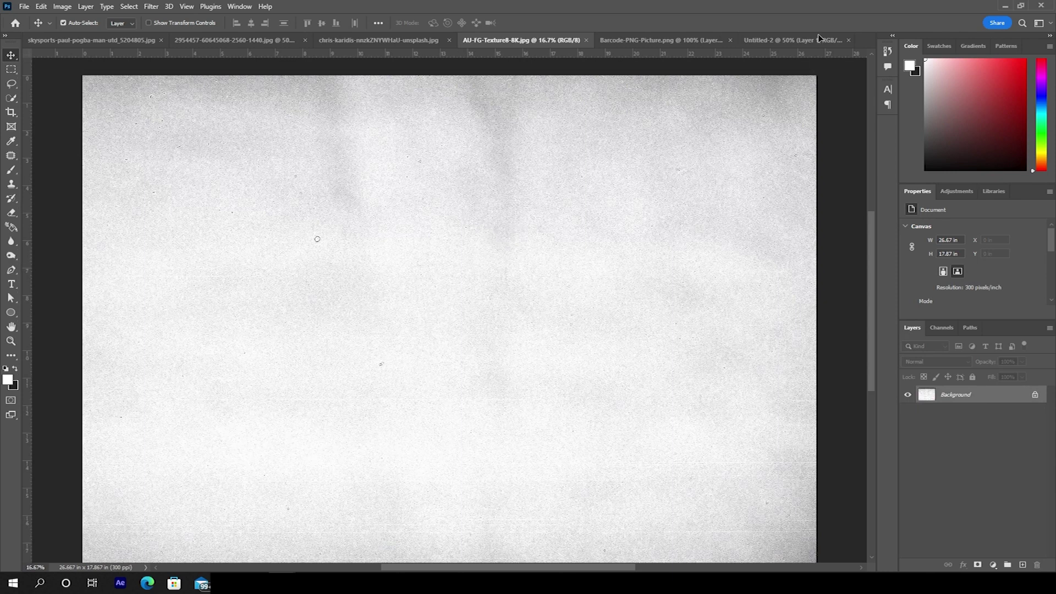
{"action": "left_click", "coordinate": [812, 44]}
{"action": "left_click_drag", "start_coordinate": [448, 250], "coordinate": [520, 286]}
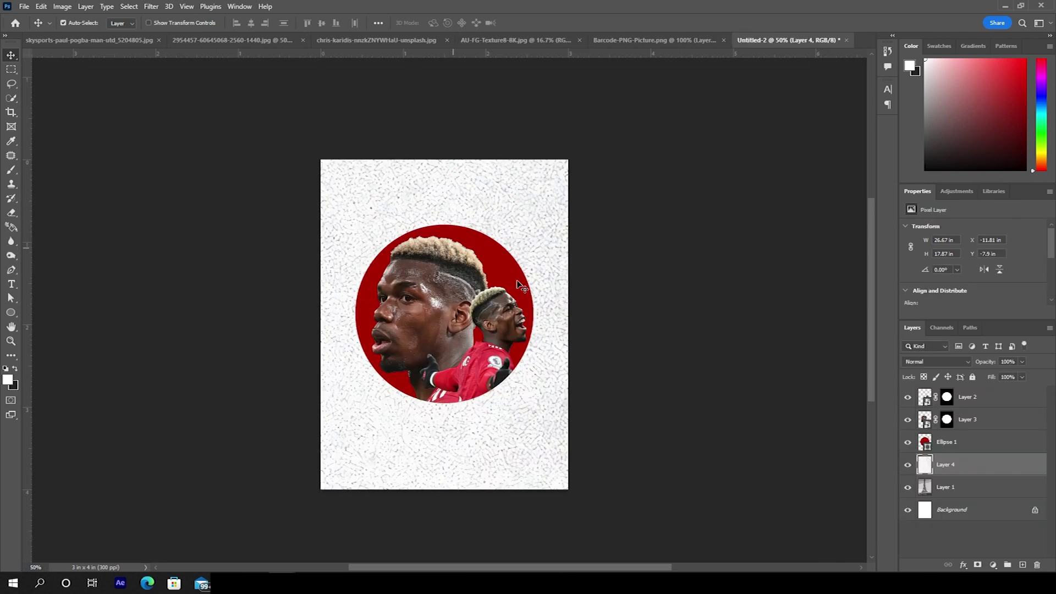
{"action": "left_click_drag", "start_coordinate": [937, 469], "coordinate": [940, 392]}
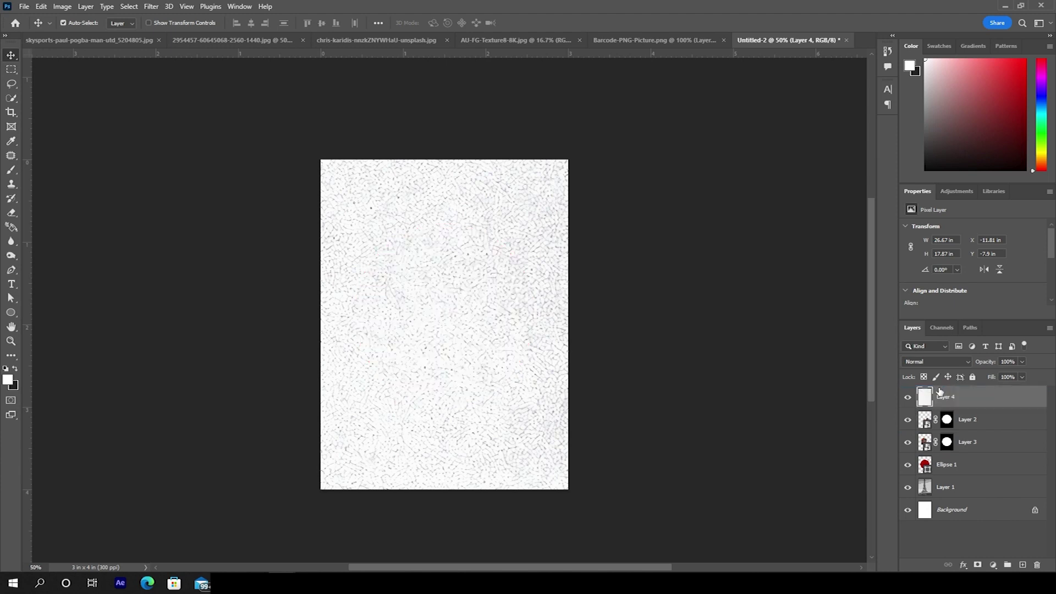
Step: Shrink and rotate the light texture on Layer 4 to upright, about 3.42 × 5.1 in, so it covers the whole poster
{"action": "key", "text": "ctrl+t"}
{"action": "key", "text": "ctrl+minus"}
{"action": "key", "text": "ctrl+minus"}
{"action": "key", "text": "ctrl+minus"}
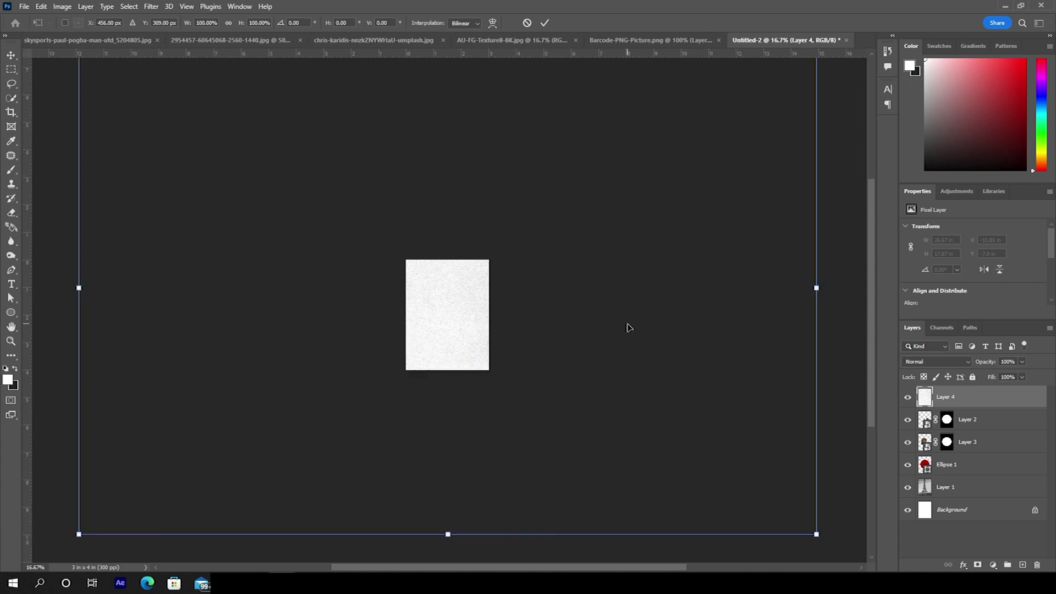
{"action": "left_click_drag", "start_coordinate": [815, 535], "coordinate": [504, 286]}
{"action": "left_click_drag", "start_coordinate": [538, 234], "coordinate": [408, 231]}
{"action": "left_click_drag", "start_coordinate": [477, 333], "coordinate": [473, 364]}
{"action": "key", "text": "Return"}
Step: Set the blend mode of the light texture on Layer 4 to Multiply
{"action": "key", "text": "ctrl+plus"}
{"action": "key", "text": "ctrl+plus"}
{"action": "key", "text": "ctrl+plus"}
{"action": "left_click", "coordinate": [939, 363]}
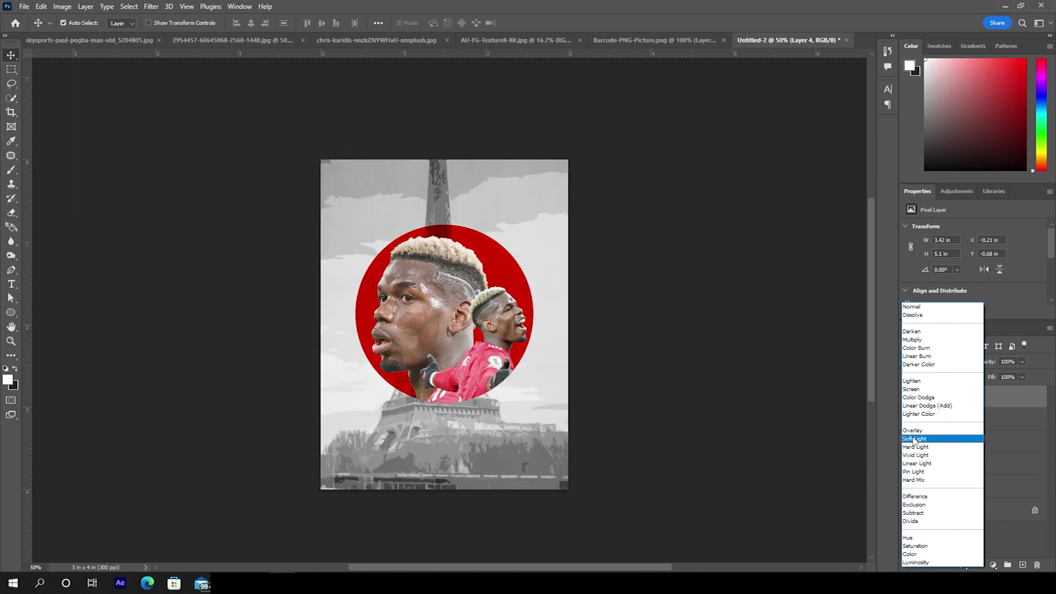
{"action": "left_click", "coordinate": [913, 340]}
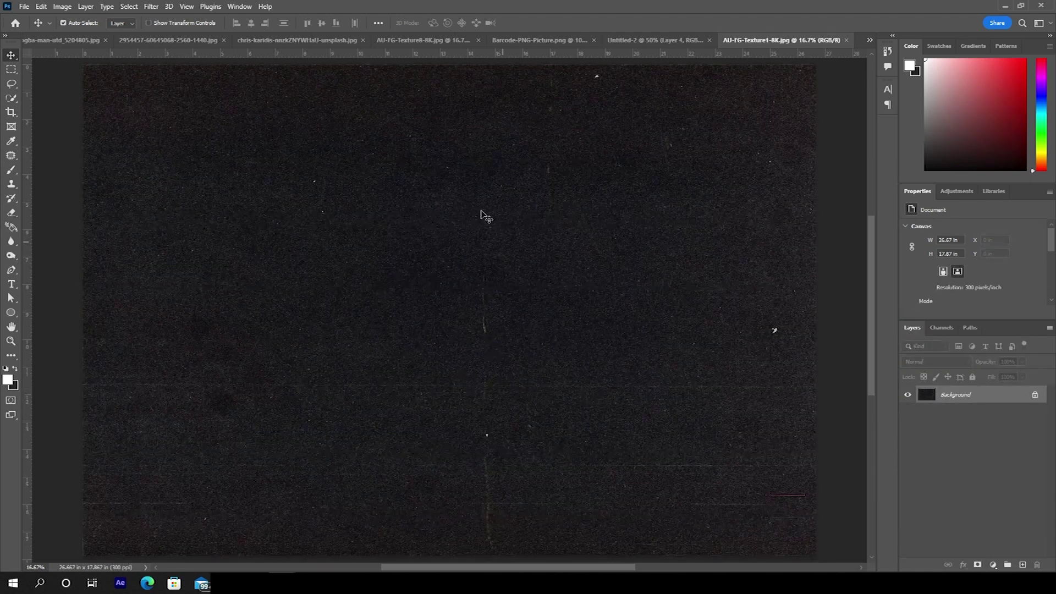
Step: Copy the dark texture from AU-FG-Texture1-8K.jpg into the poster, rotate it -90° and shrink it to about 3.18 × 4.74 in over the canvas
{"action": "left_click_drag", "start_coordinate": [486, 257], "coordinate": [435, 304]}
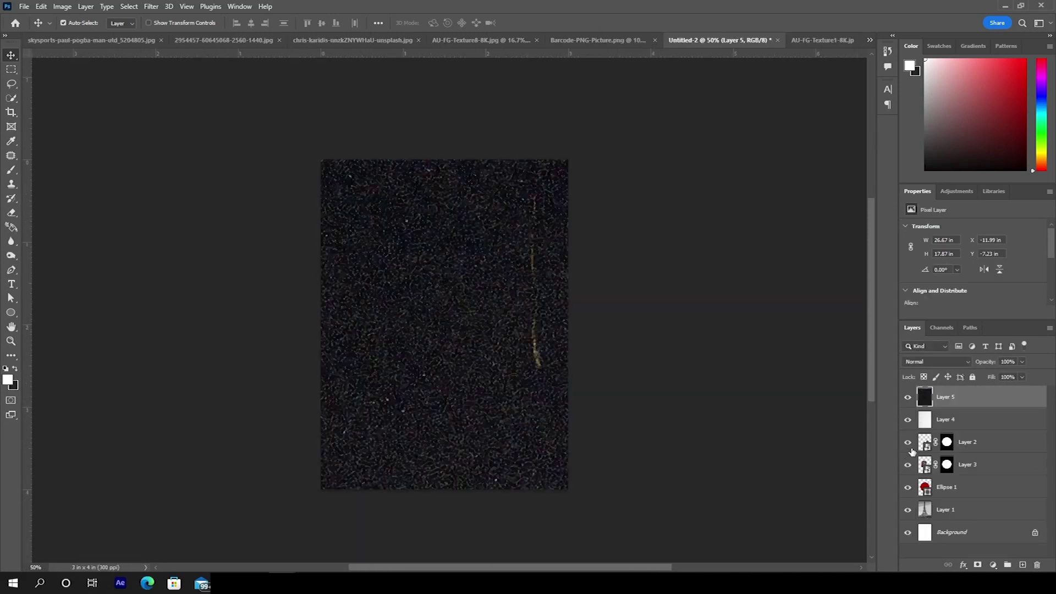
{"action": "key", "text": "ctrl+t"}
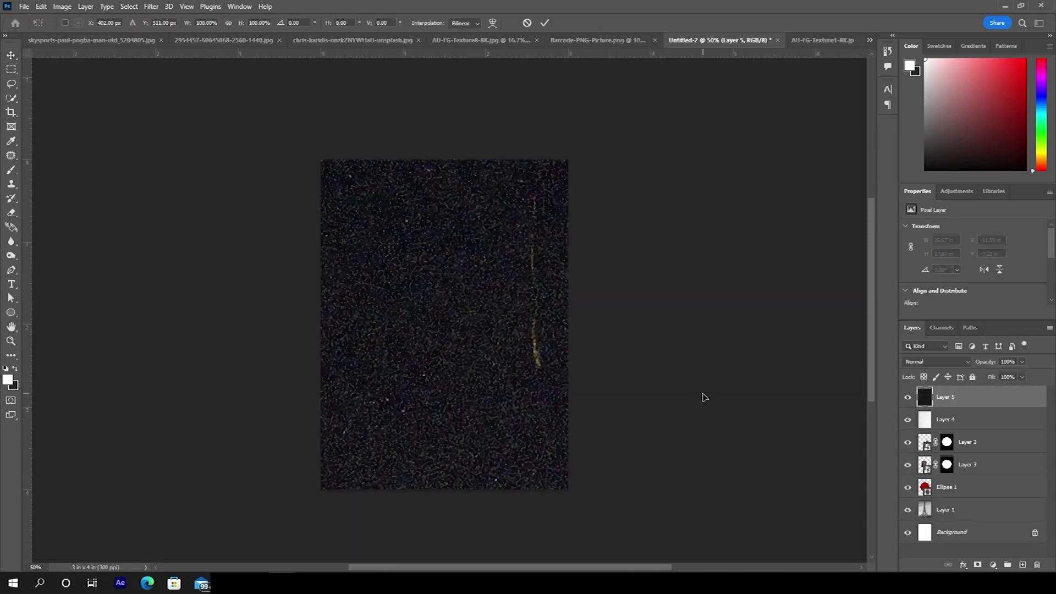
{"action": "key", "text": "ctrl+minus"}
{"action": "key", "text": "ctrl+minus"}
{"action": "key", "text": "ctrl+minus"}
{"action": "key", "text": "ctrl+minus"}
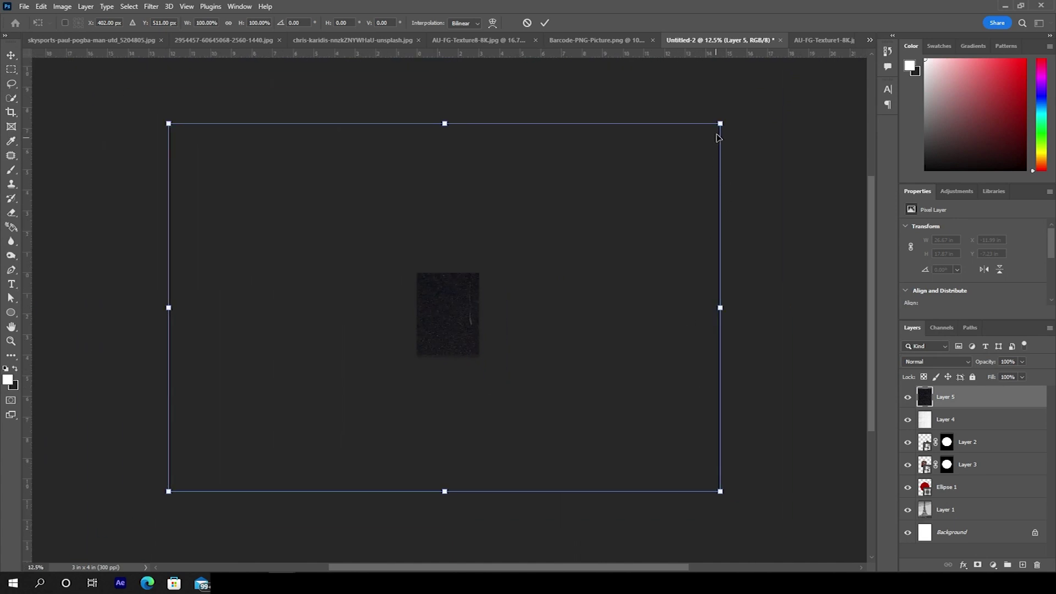
{"action": "left_click_drag", "start_coordinate": [721, 122], "coordinate": [404, 227]}
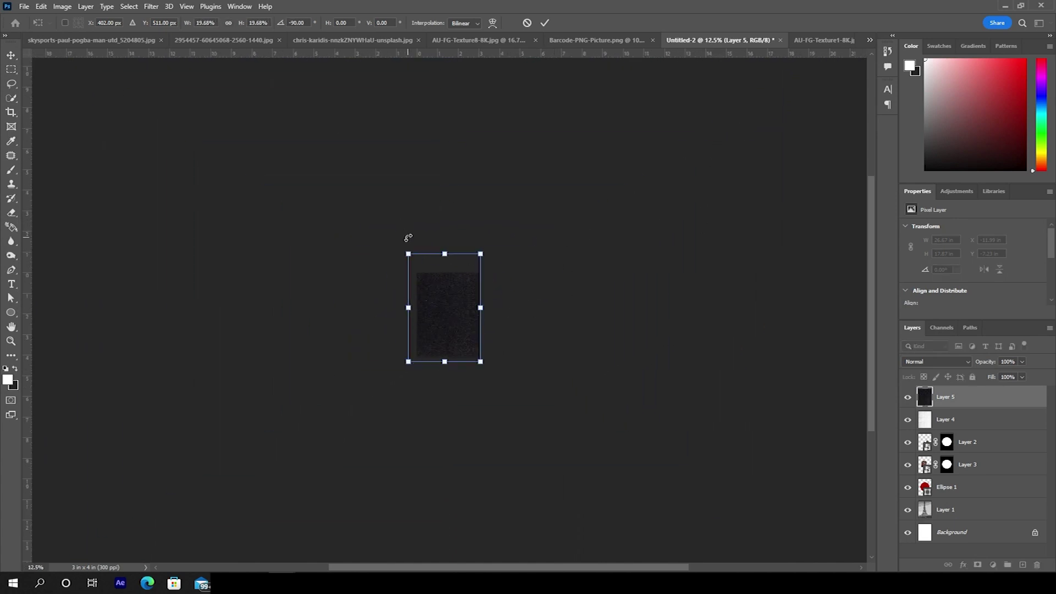
{"action": "left_click_drag", "start_coordinate": [453, 325], "coordinate": [457, 330]}
{"action": "left_click_drag", "start_coordinate": [484, 258], "coordinate": [479, 267]}
{"action": "left_click_drag", "start_coordinate": [480, 359], "coordinate": [484, 363]}
Step: Set the blend mode of the dark texture on Layer 5 to Screen
{"action": "key", "text": "ctrl+plus"}
{"action": "key", "text": "ctrl+plus"}
{"action": "key", "text": "ctrl+plus"}
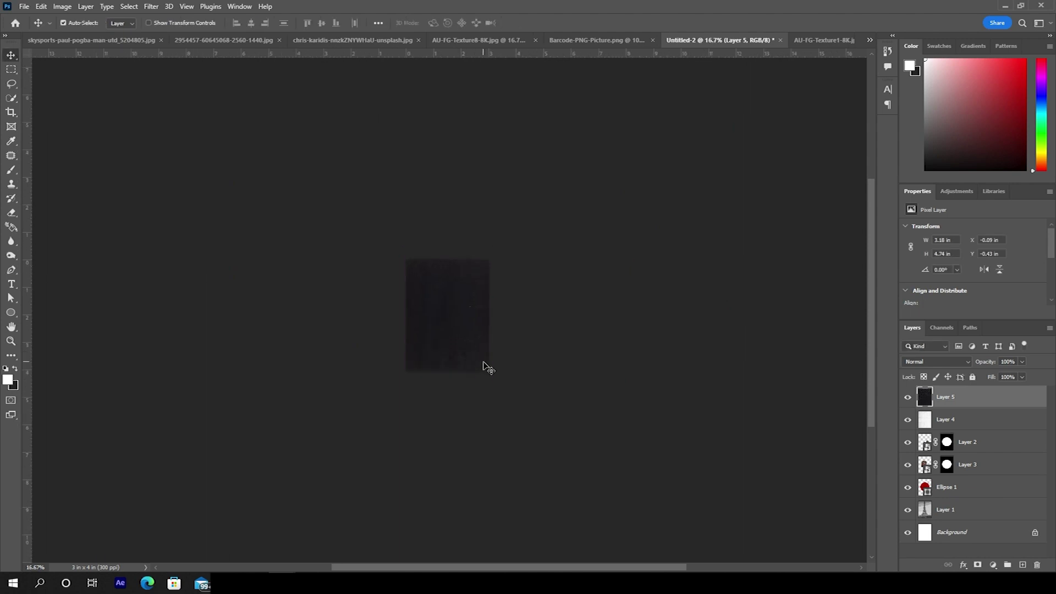
{"action": "left_click", "coordinate": [917, 364]}
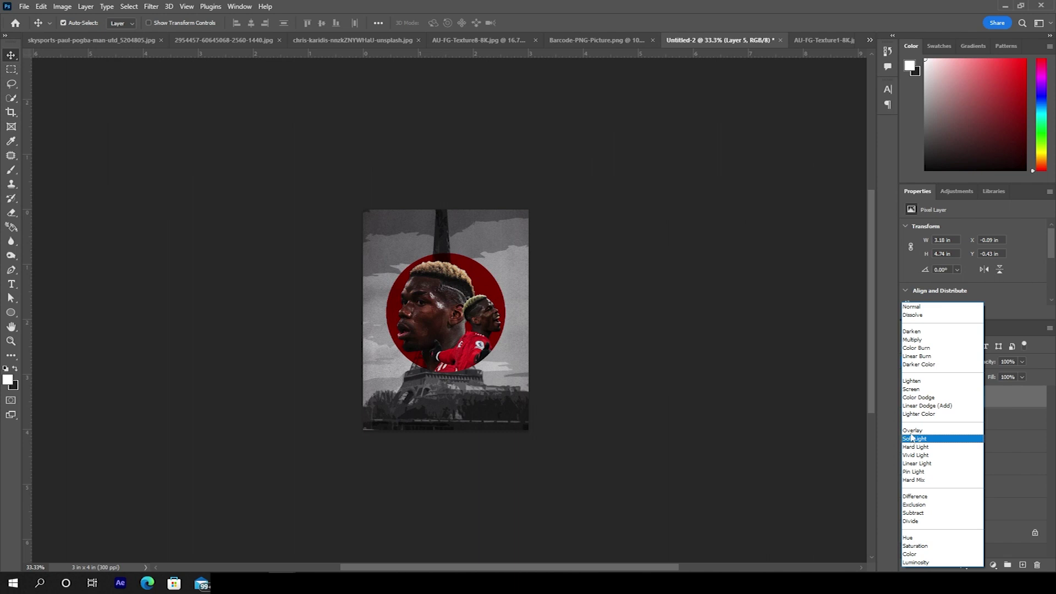
{"action": "left_click", "coordinate": [913, 389]}
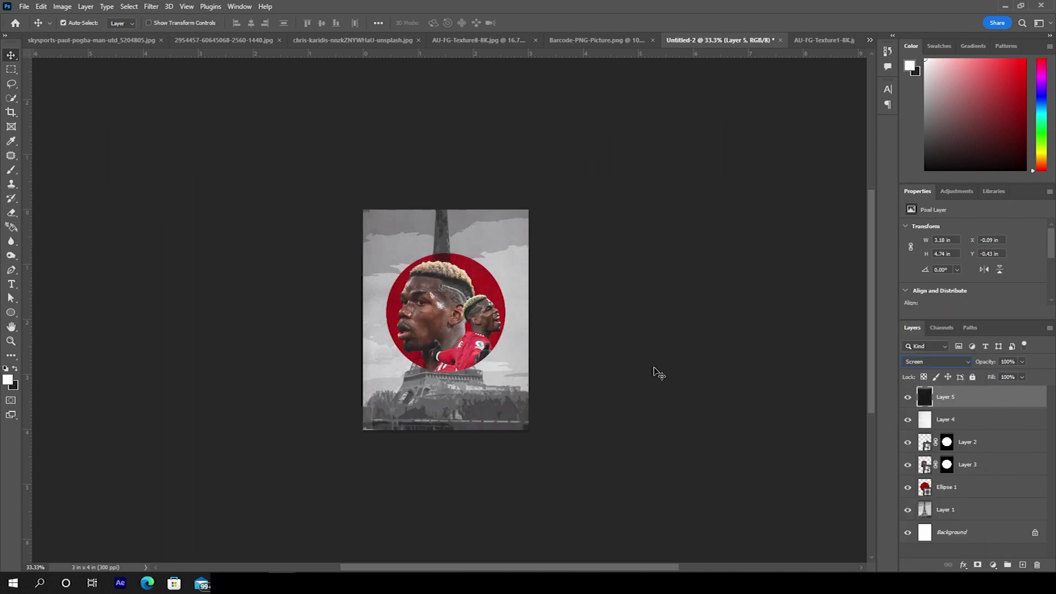
Step: Add the text SPORTS in Montserrat Bold, 3 pt, to the poster's upper-left area beside the tower
{"action": "key", "text": "ctrl+plus"}
{"action": "key", "text": "ctrl+plus"}
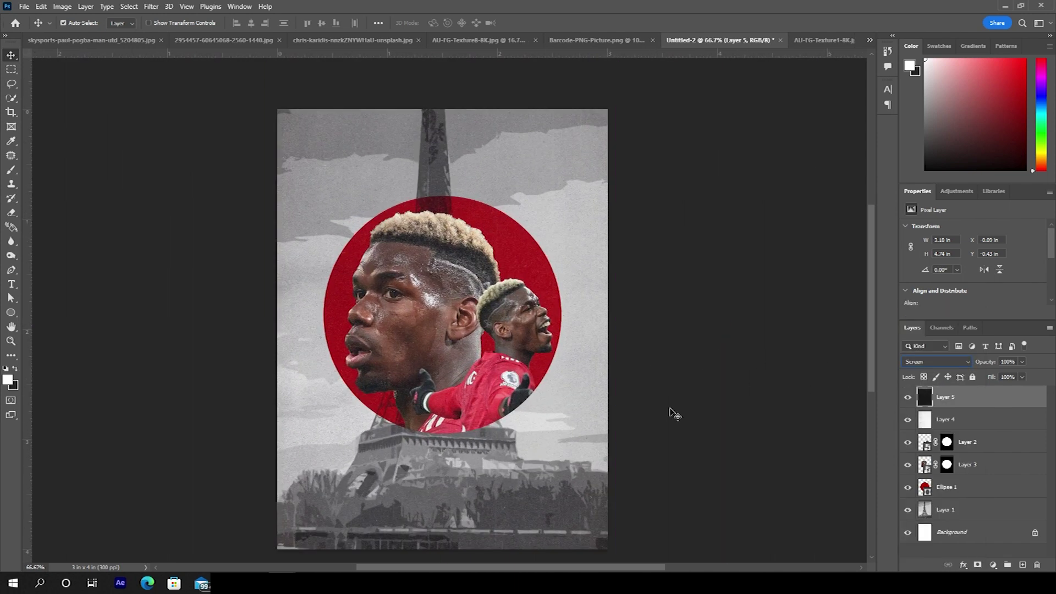
{"action": "left_click_drag", "start_coordinate": [416, 374], "coordinate": [401, 331]}
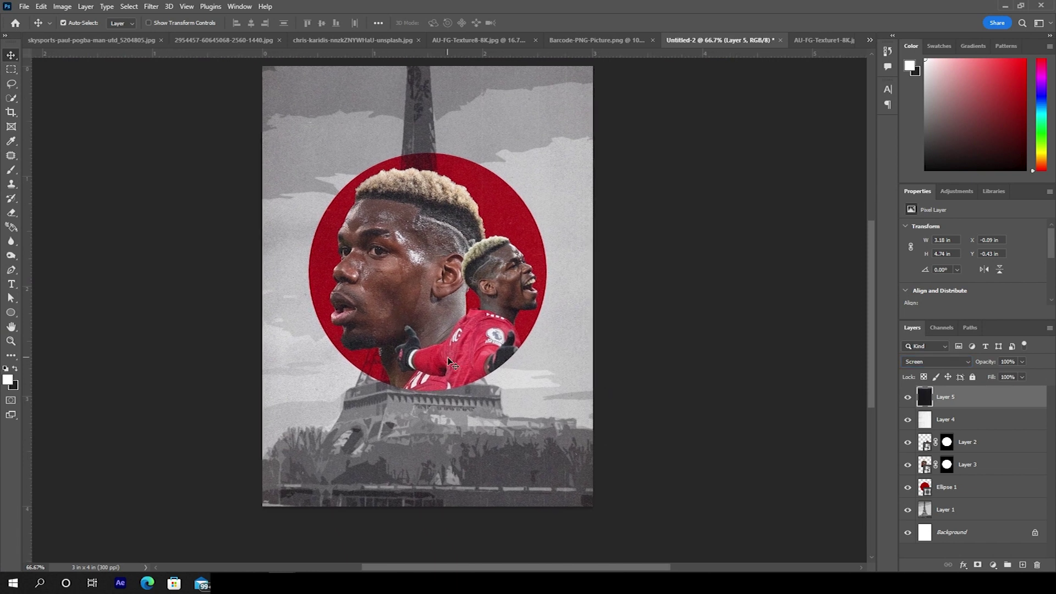
{"action": "left_click", "coordinate": [11, 286]}
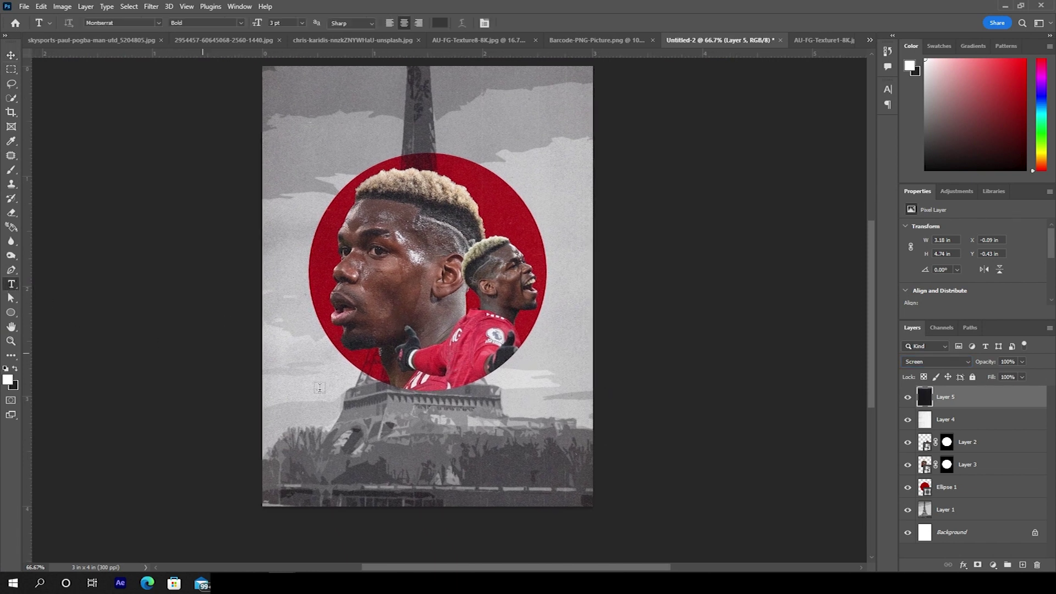
{"action": "left_click", "coordinate": [363, 430]}
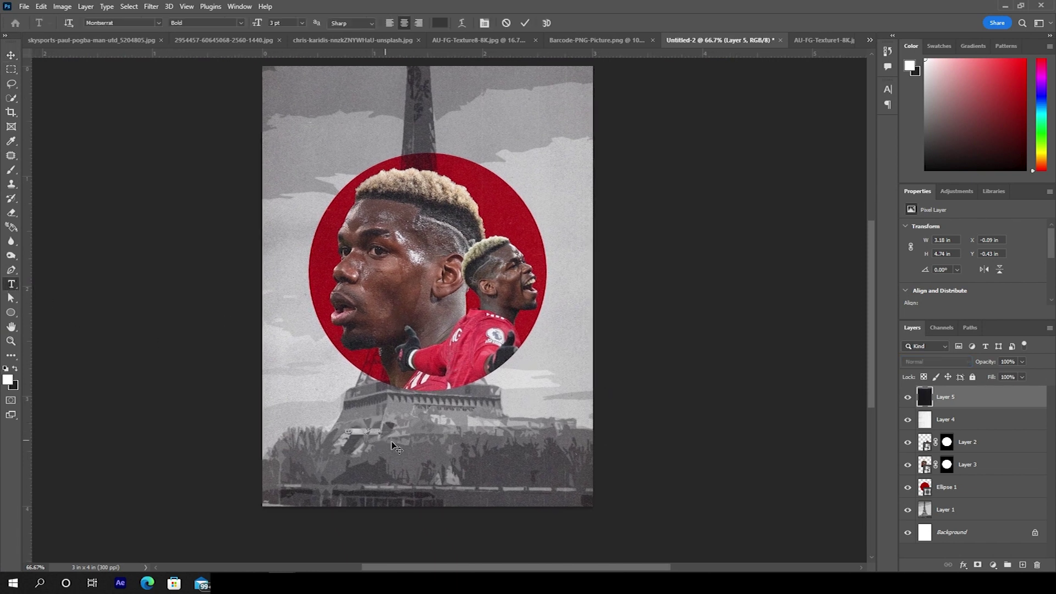
{"action": "left_click", "coordinate": [9, 56]}
{"action": "left_click_drag", "start_coordinate": [377, 440], "coordinate": [328, 128]}
{"action": "double_click", "coordinate": [929, 401]}
{"action": "key", "text": "BackSpace"}
{"action": "type", "text": "SPORTS"}
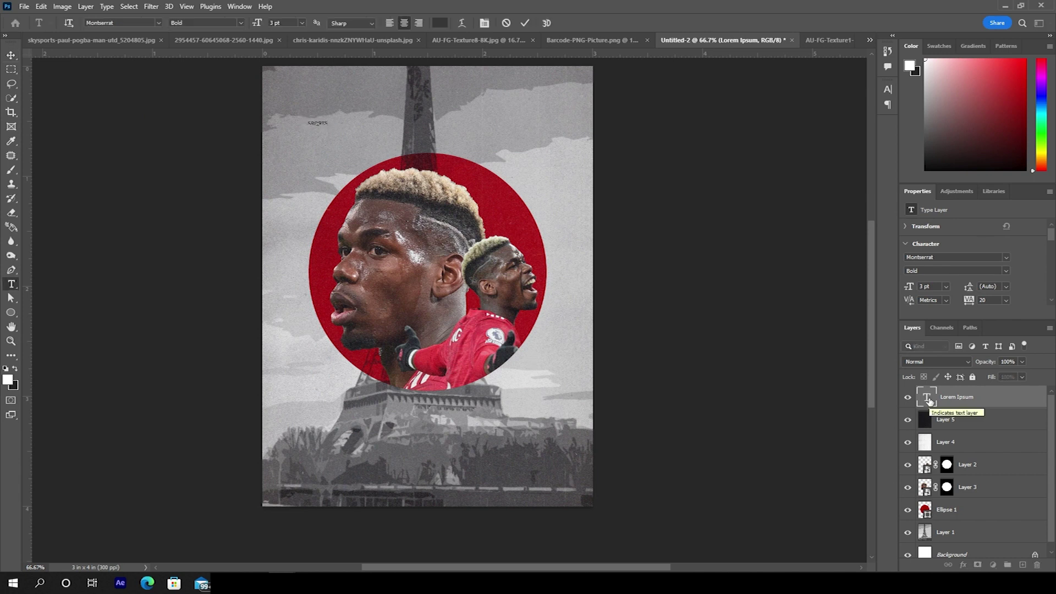
Step: Enlarge the SPORTS text to about 7.4 pt and place a duplicate of it directly underneath
{"action": "left_click", "coordinate": [11, 55]}
{"action": "key", "text": "ctrl+t"}
{"action": "left_click_drag", "start_coordinate": [331, 124], "coordinate": [307, 126]}
{"action": "key", "text": "Return"}
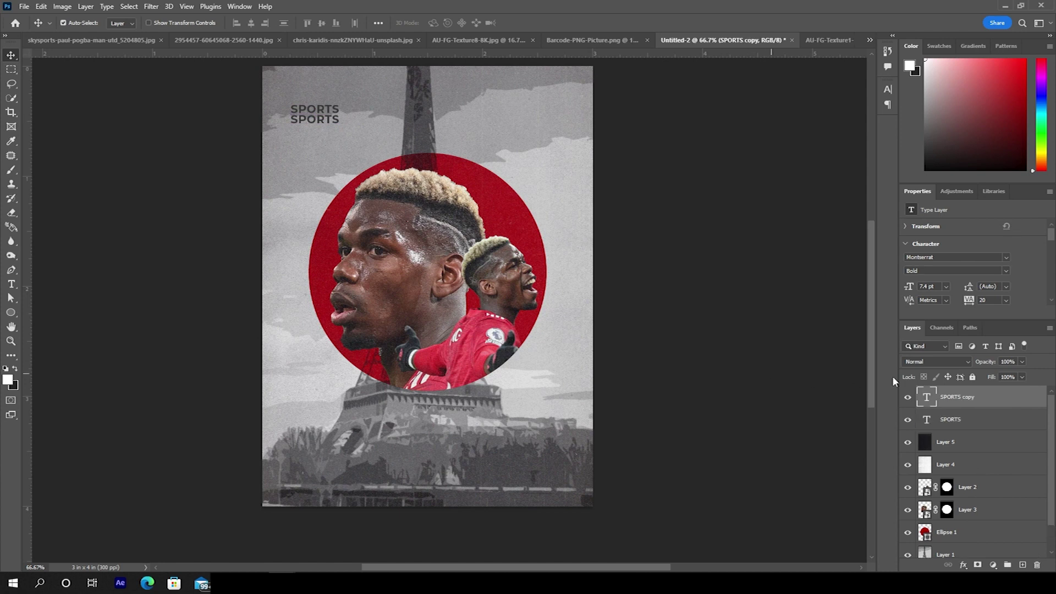
Step: Replace the lower SPORTS copy's text with TEMPLATES and set its font size to 5 pt
{"action": "double_click", "coordinate": [928, 398]}
{"action": "type", "text": "TEMPLATES"}
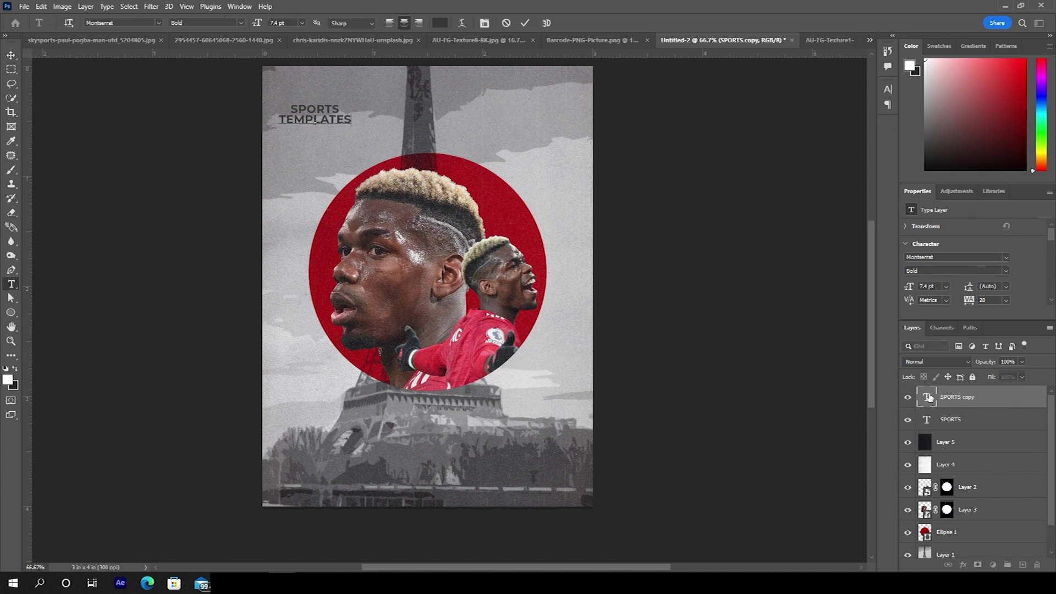
{"action": "double_click", "coordinate": [928, 397]}
{"action": "double_click", "coordinate": [288, 23]}
{"action": "type", "text": "4"}
{"action": "key", "text": "Return"}
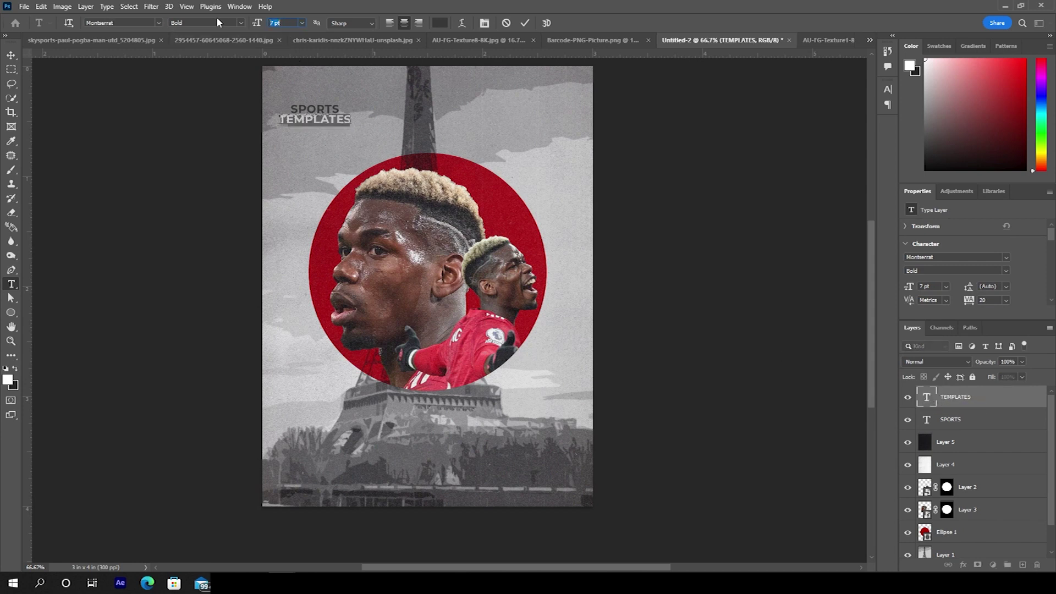
{"action": "type", "text": "5"}
{"action": "key", "text": "ctrl+Return"}
{"action": "key", "text": "v"}
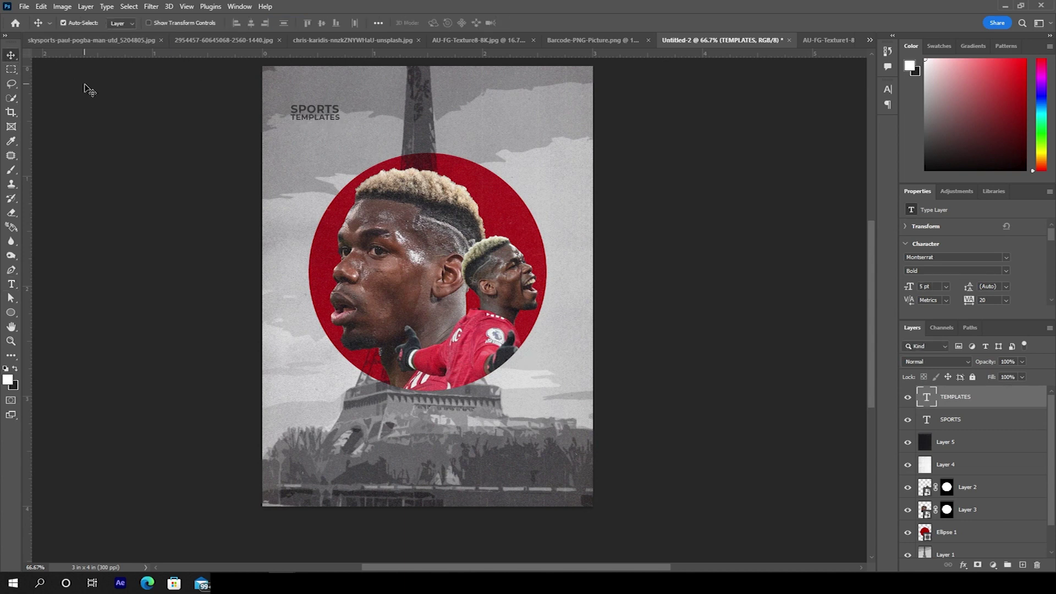
Step: Add a left-aligned Lorem ipsum paragraph in Montserrat Bold, 2.03 pt, below the TEMPLATES heading, filled with two runs of the placeholder text
{"action": "left_click", "coordinate": [11, 283]}
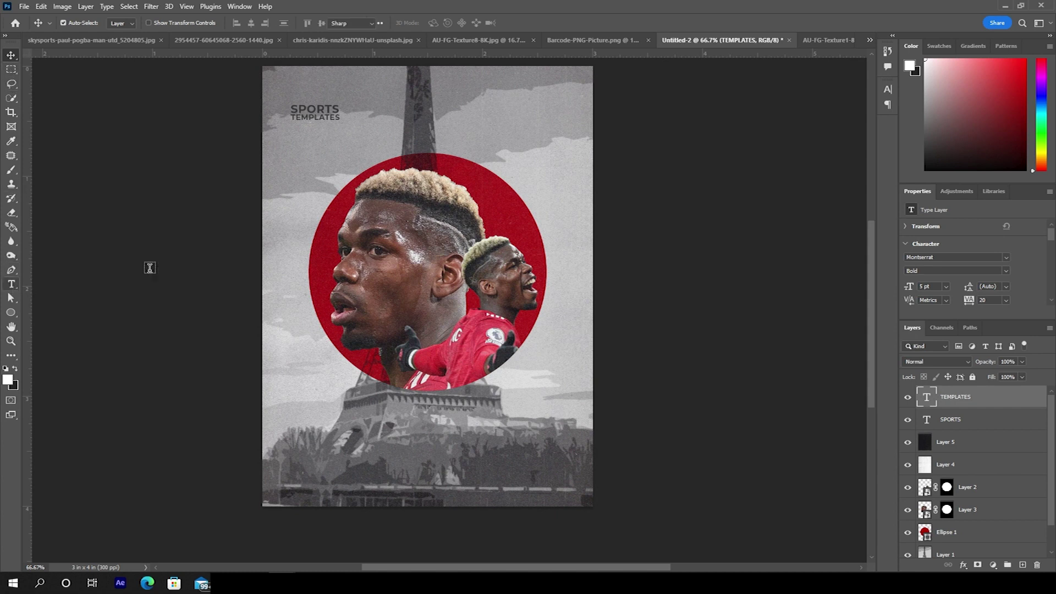
{"action": "left_click_drag", "start_coordinate": [293, 127], "coordinate": [394, 200]}
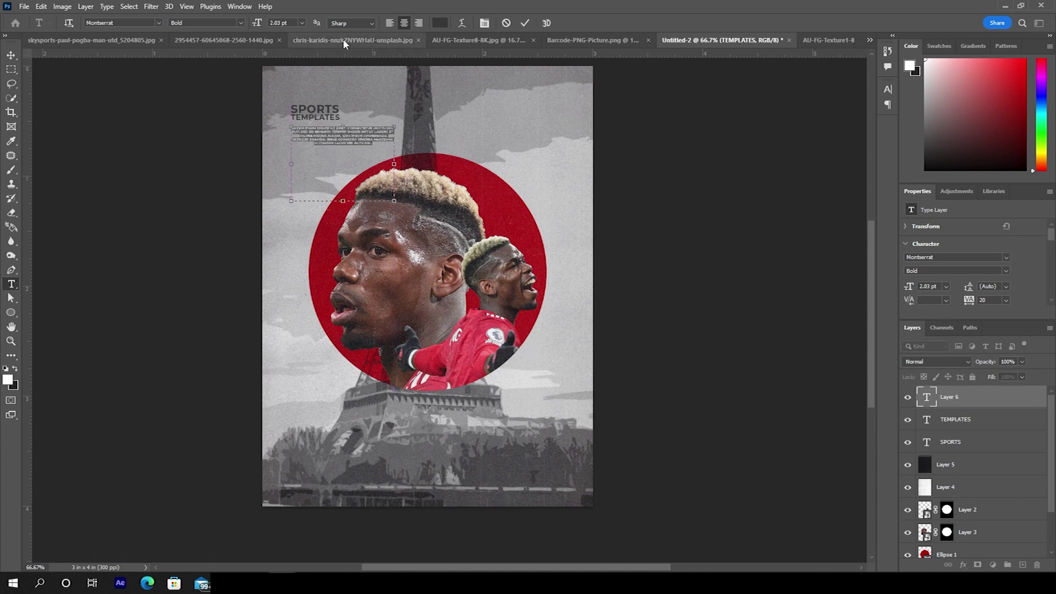
{"action": "left_click", "coordinate": [389, 24]}
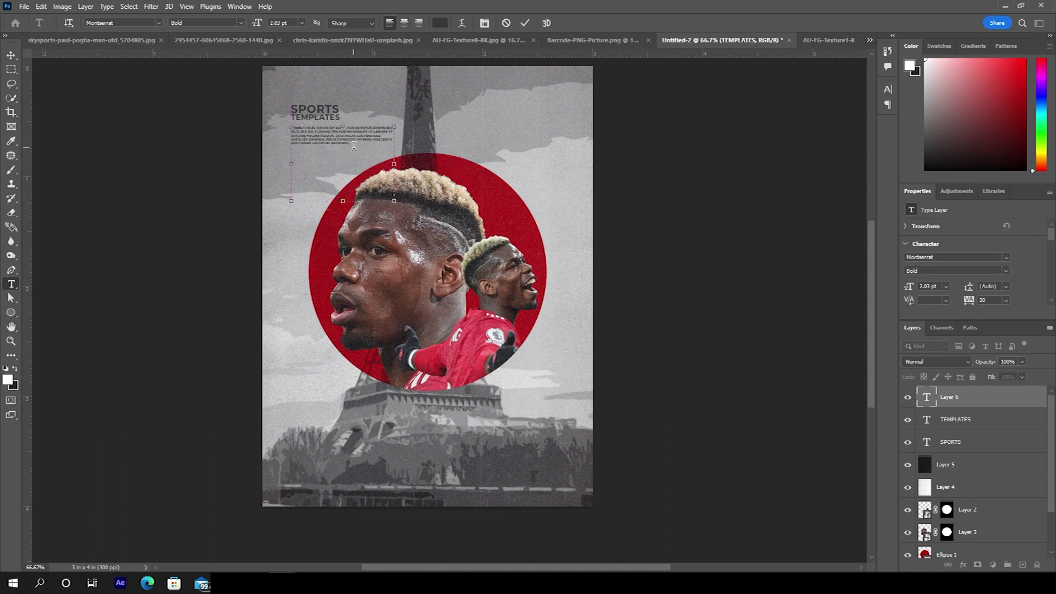
{"action": "type", "text": "LOREM IPSUM DOLOR SIT AMET, CONSECTETUR ADIPISCING ELIT, SED DO EIUSMOD TEMPOR INCIDIDUNT UT LABORE ET DOLORE MAGNA ALIQUA. QUIS IPSUM SUSPENDISSE ULTRICES GRAVIDA. RISUS COMMODO VIVERRA MAECENAS ACCUMSAN LACUS VEL FACILISIS."}
{"action": "type", "text": "LOREM IPSUM DOLOR SIT AMET, CONSECTETUR ADIPISCING ELIT, SED DO EIUSMOD TEMPOR INCIDIDUNT UT LABORE ET DOLORE MAGNA ALIQUA. QUIS IPSUM SUSPENDISSE ULTRICES GRAVIDA. RISUS COMMODO VIVERRA MAECENAS ACCUMSAN LACUS VEL FACILISIS."}
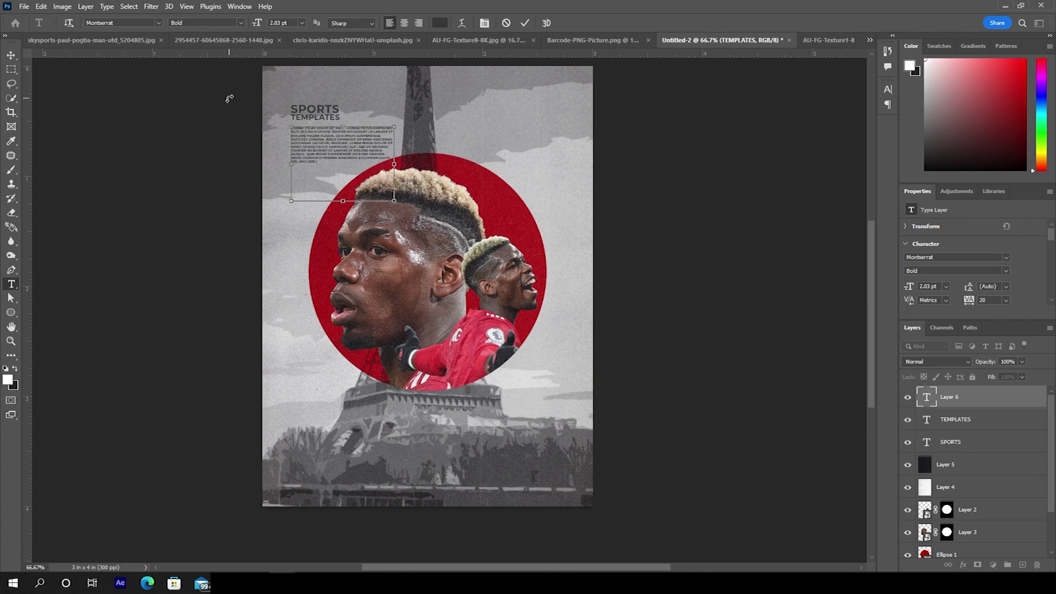
{"action": "left_click", "coordinate": [11, 57]}
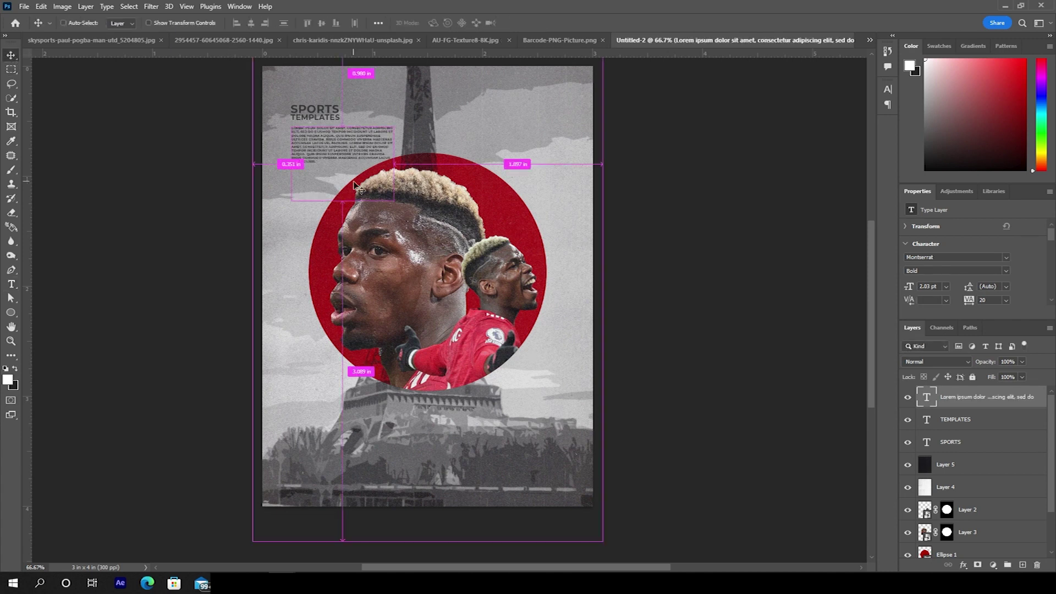
Step: Move the Lorem ipsum paragraph closer to TEMPLATES, keeping its left edge in line with the heading and a small gap between them
{"action": "key", "text": "ctrl+plus"}
{"action": "left_click_drag", "start_coordinate": [245, 128], "coordinate": [281, 209]}
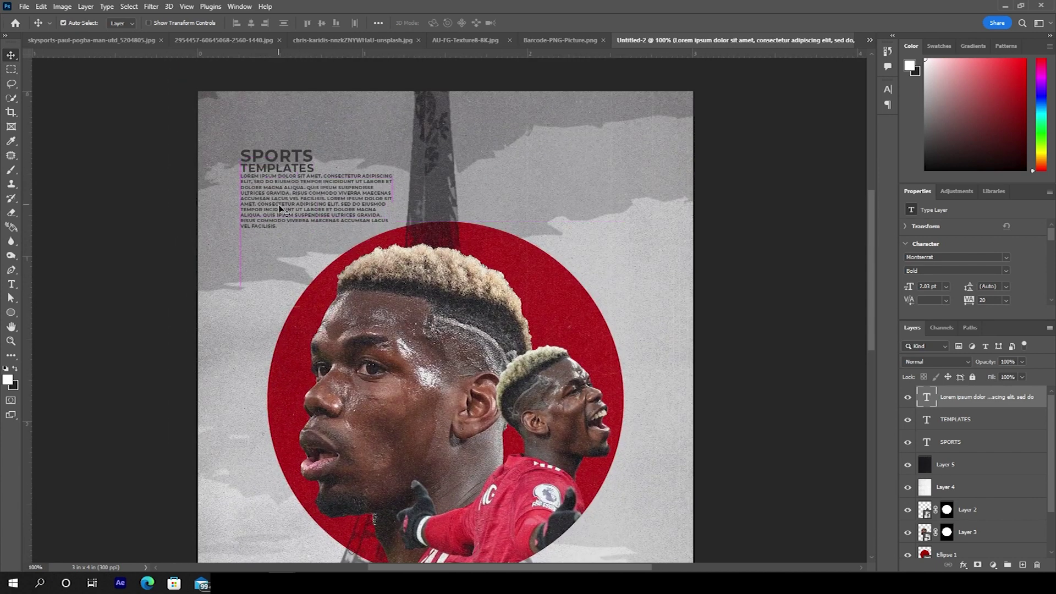
{"action": "key", "text": "Down"}
{"action": "key", "text": "Down"}
{"action": "key", "text": "Down"}
{"action": "key", "text": "Down"}
{"action": "key", "text": "Down"}
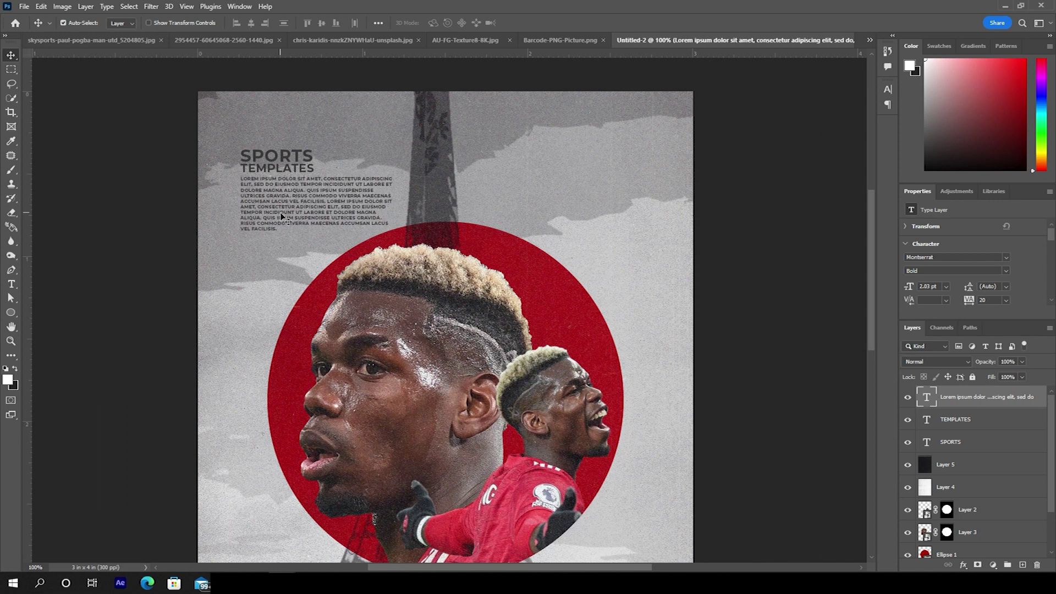
Step: Draw a small circle about 0.09 in wide beside the SPORTS heading and fill it with the heading's dark grey, 363535
{"action": "left_click", "coordinate": [17, 313]}
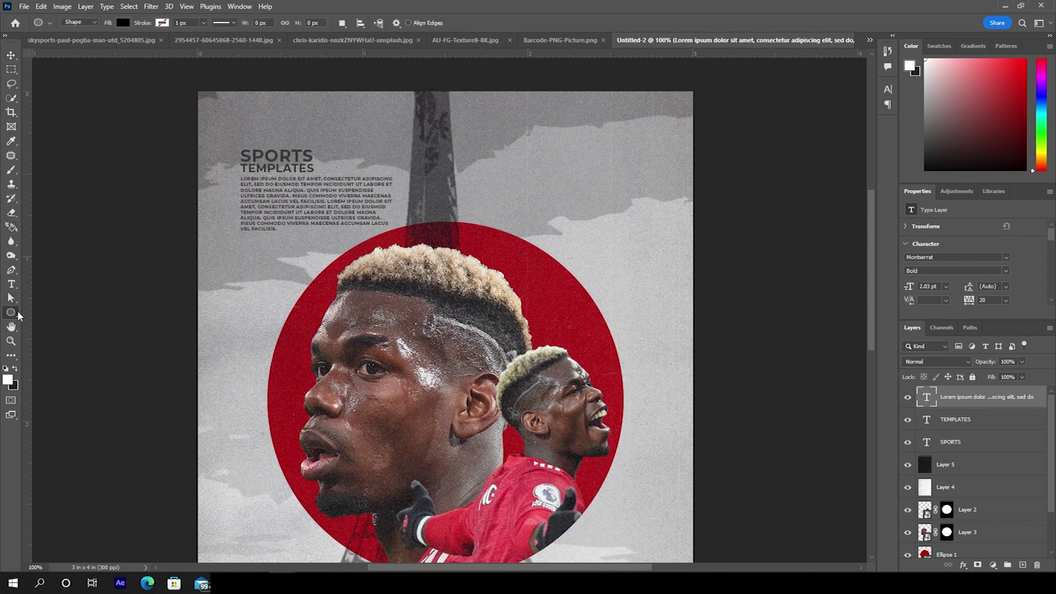
{"action": "left_click_drag", "start_coordinate": [327, 154], "coordinate": [342, 169]}
{"action": "key", "text": "v"}
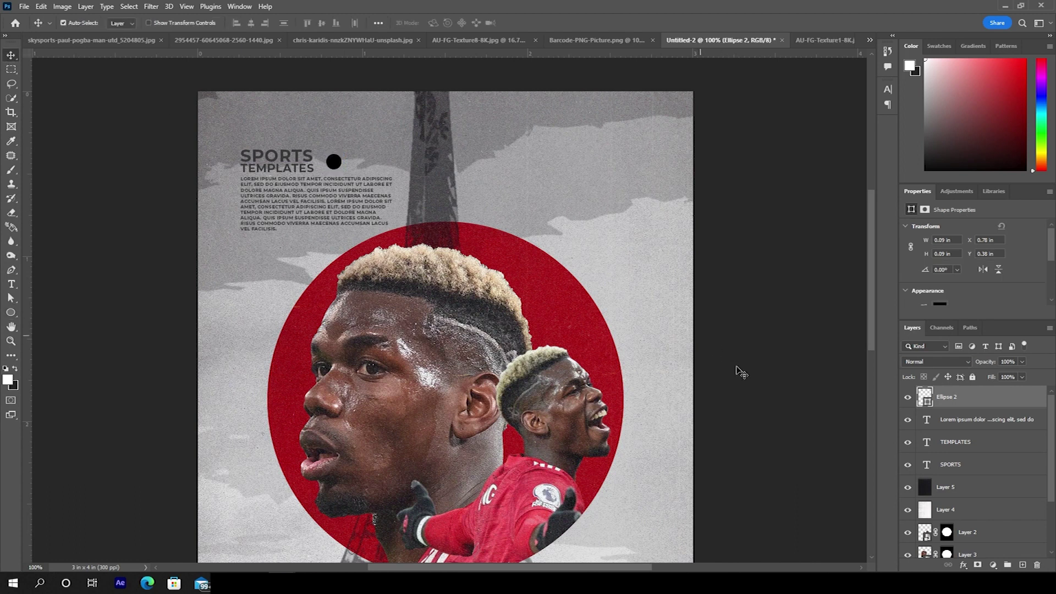
{"action": "key", "text": "i"}
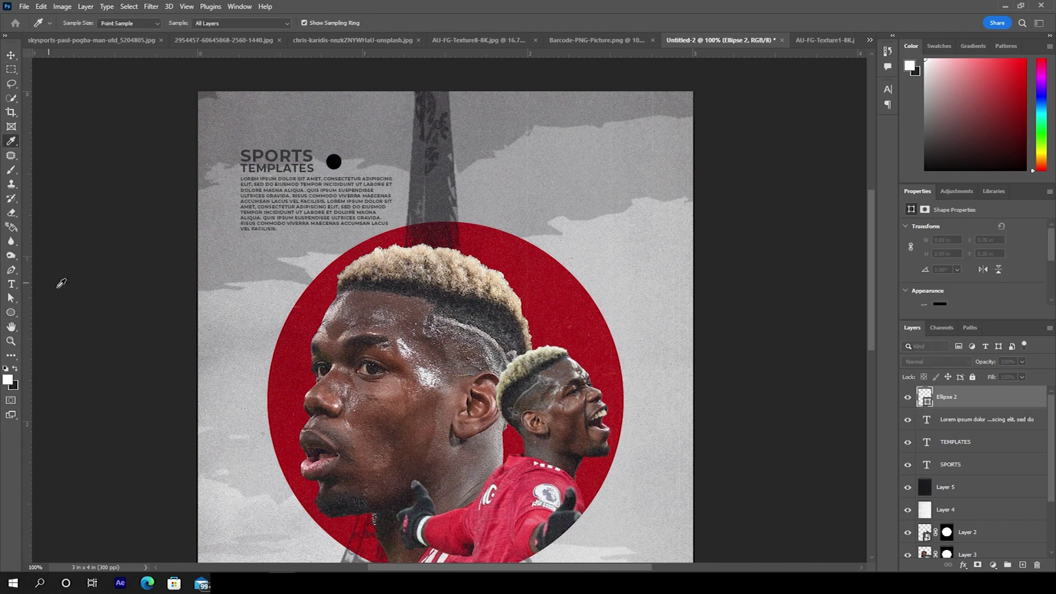
{"action": "left_click_drag", "start_coordinate": [1, 239], "coordinate": [278, 239]}
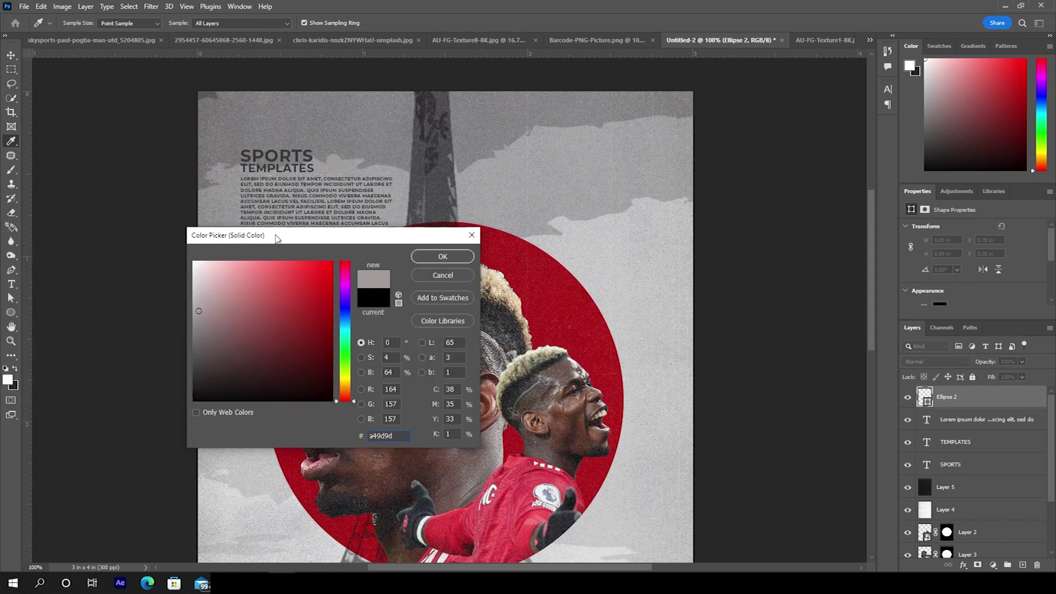
{"action": "left_click", "coordinate": [196, 296]}
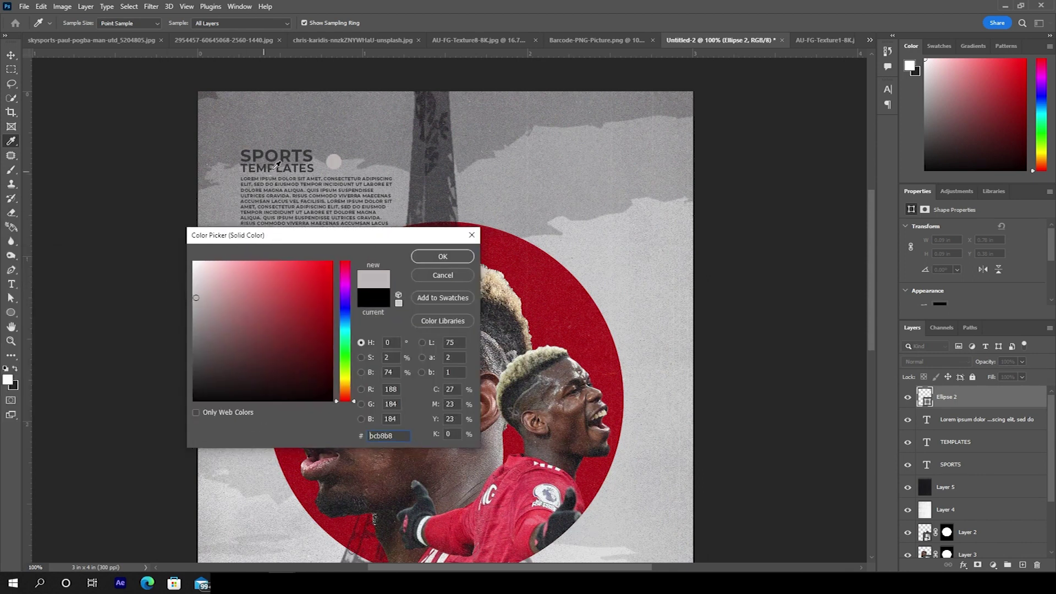
{"action": "left_click", "coordinate": [258, 149]}
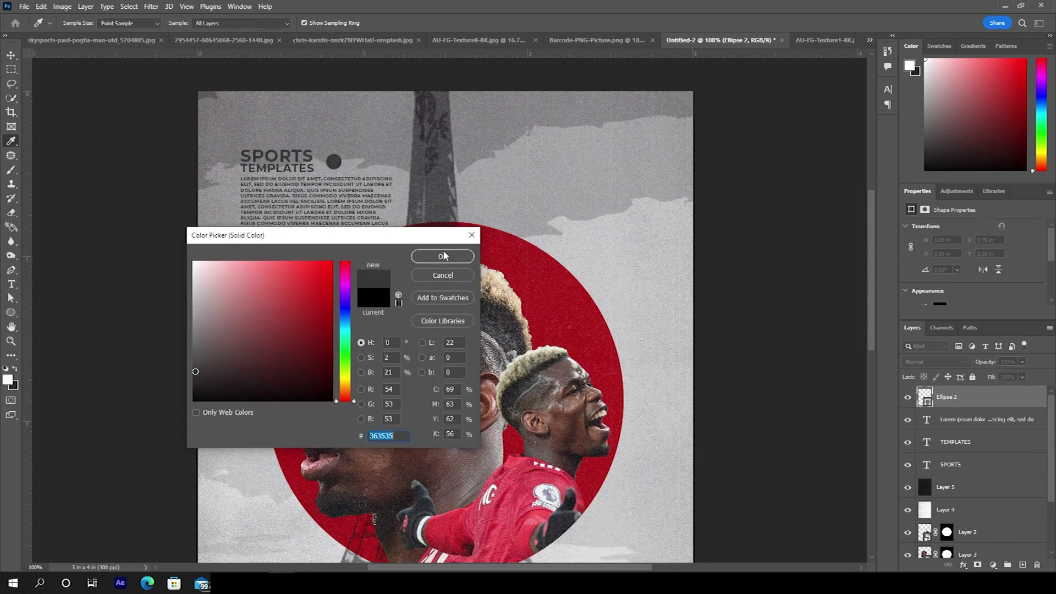
{"action": "left_click", "coordinate": [443, 257]}
Step: Move the small grey circle closer to the end of the SPORTS TEMPLATES heading
{"action": "key", "text": "ctrl+t"}
{"action": "left_click_drag", "start_coordinate": [335, 162], "coordinate": [326, 162]}
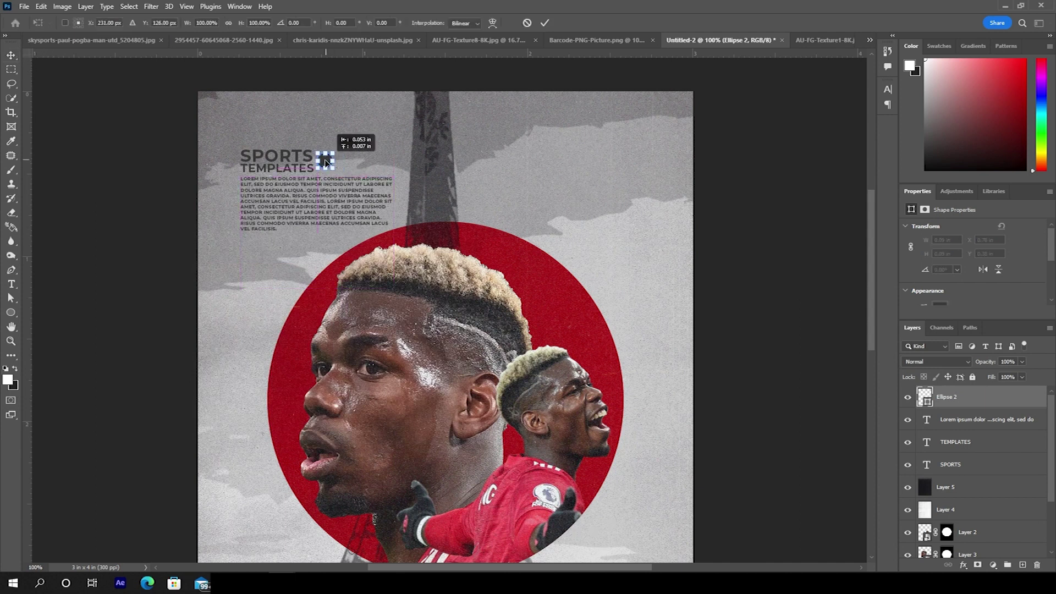
{"action": "key", "text": "Return"}
{"action": "key", "text": "ctrl+minus"}
{"action": "key", "text": "ctrl+minus"}
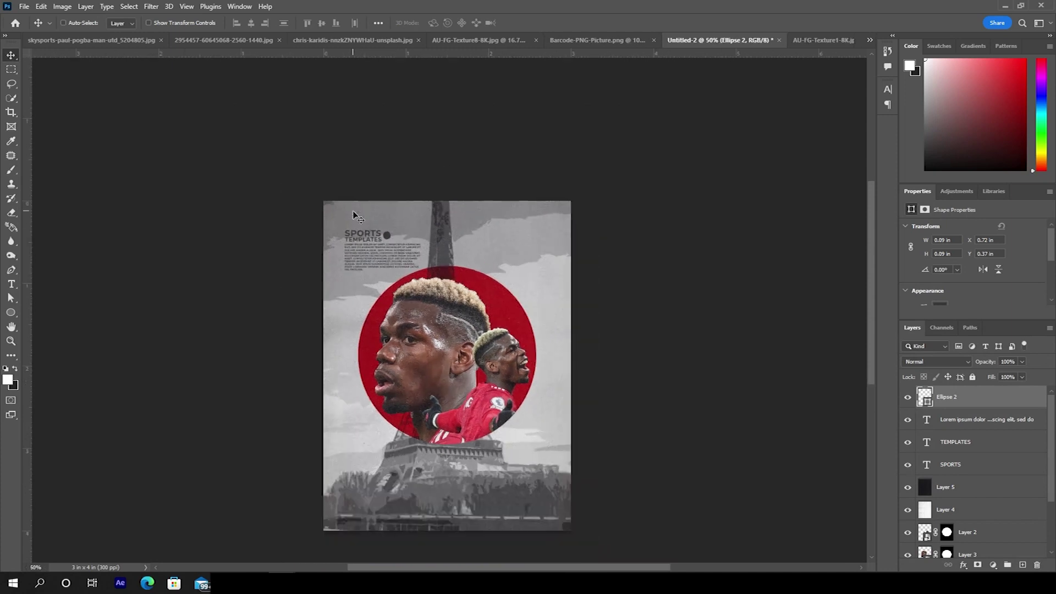
Step: Duplicate the SPORTS text to the poster's upper-right area and replace the copy's text with 20 and 22 on two lines
{"action": "key", "text": "ctrl+plus"}
{"action": "left_click_drag", "start_coordinate": [421, 254], "coordinate": [289, 253]}
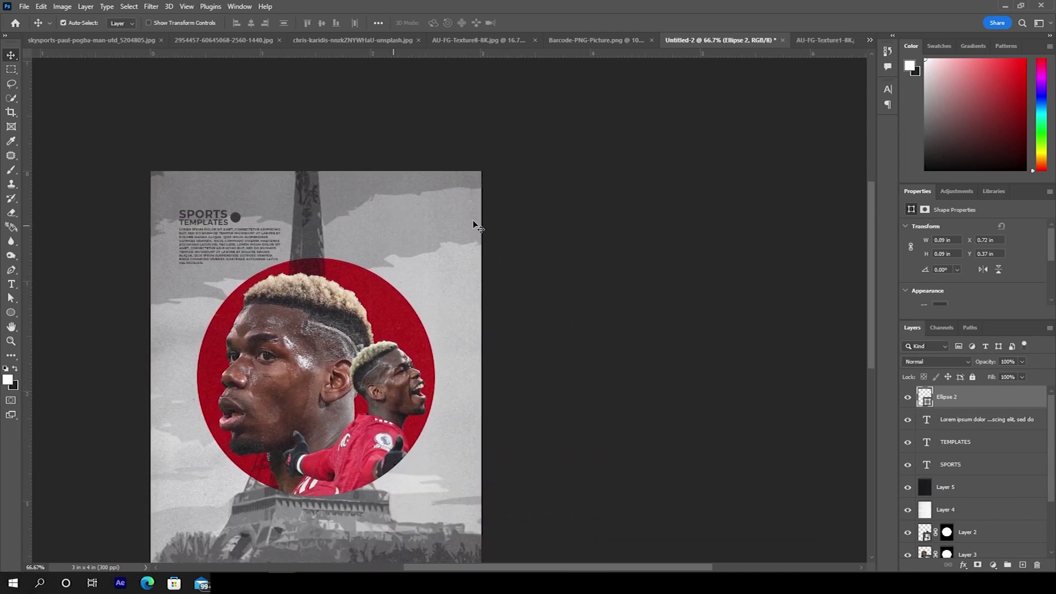
{"action": "left_click", "coordinate": [211, 220]}
{"action": "left_click_drag", "start_coordinate": [211, 220], "coordinate": [443, 220]}
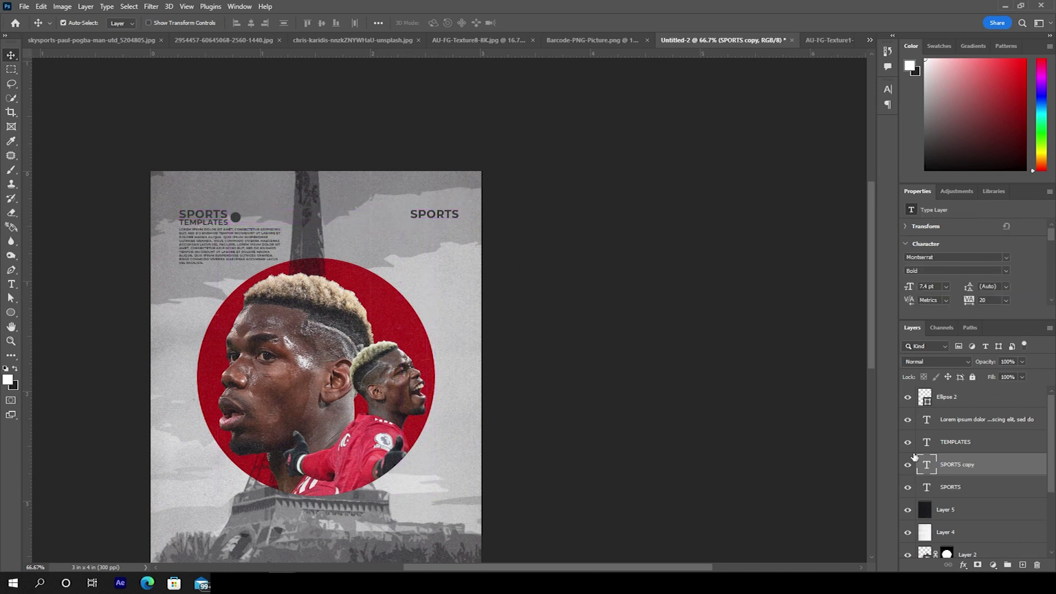
{"action": "double_click", "coordinate": [927, 465]}
{"action": "type", "text": "20"}
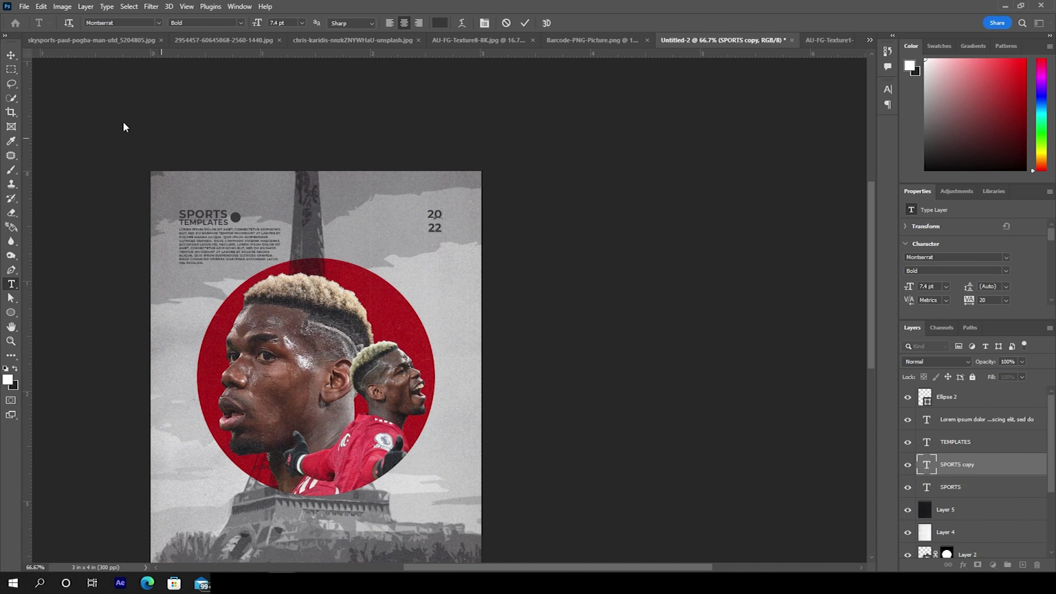
{"action": "double_click", "coordinate": [926, 465]}
{"action": "left_click", "coordinate": [11, 55]}
Step: Shrink the 20 22 text to about 5.83 pt and position it near the poster's upper-right corner
{"action": "key", "text": "ctrl+plus"}
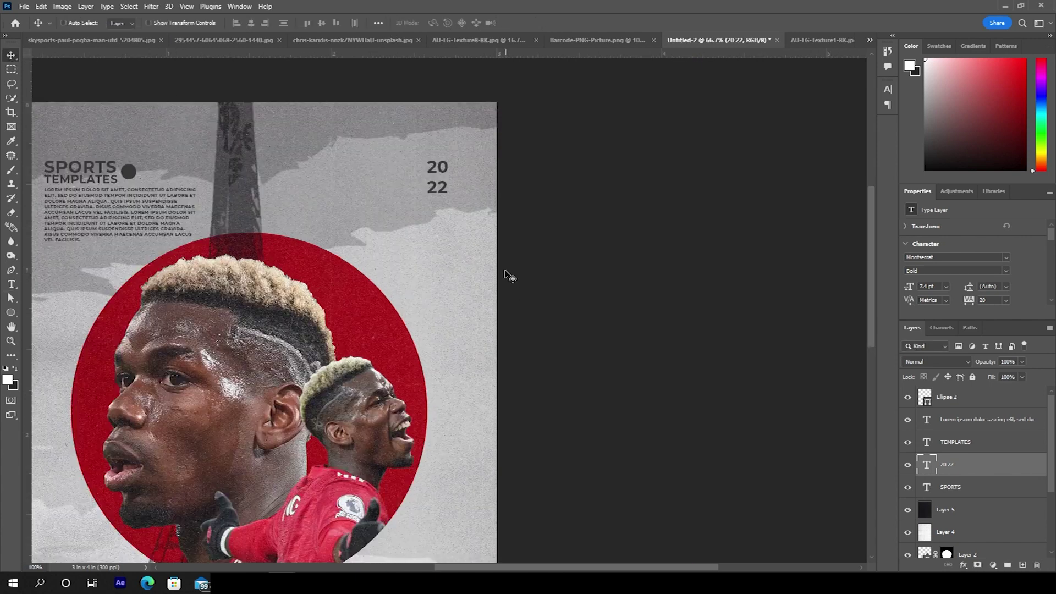
{"action": "key", "text": "ctrl+plus"}
{"action": "left_click_drag", "start_coordinate": [401, 172], "coordinate": [327, 399]}
{"action": "left_click_drag", "start_coordinate": [380, 294], "coordinate": [389, 235]}
{"action": "key", "text": "ctrl+t"}
{"action": "key", "text": "Return"}
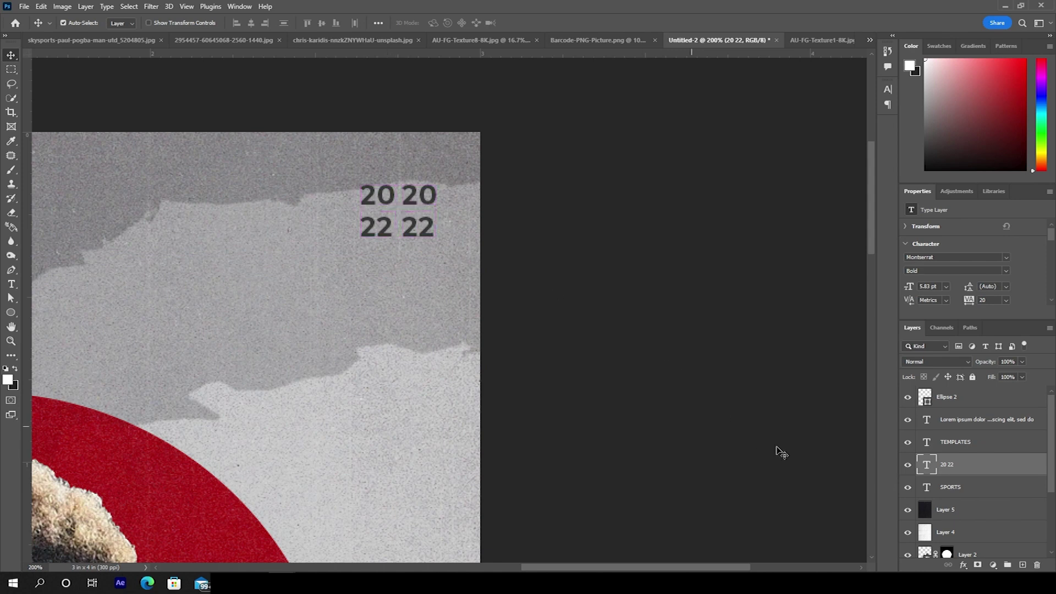
Step: Replace the text of a duplicate of the 20 22 layer with JULY FIRST on a single line
{"action": "double_click", "coordinate": [924, 474]}
{"action": "type", "text": "JULY"}
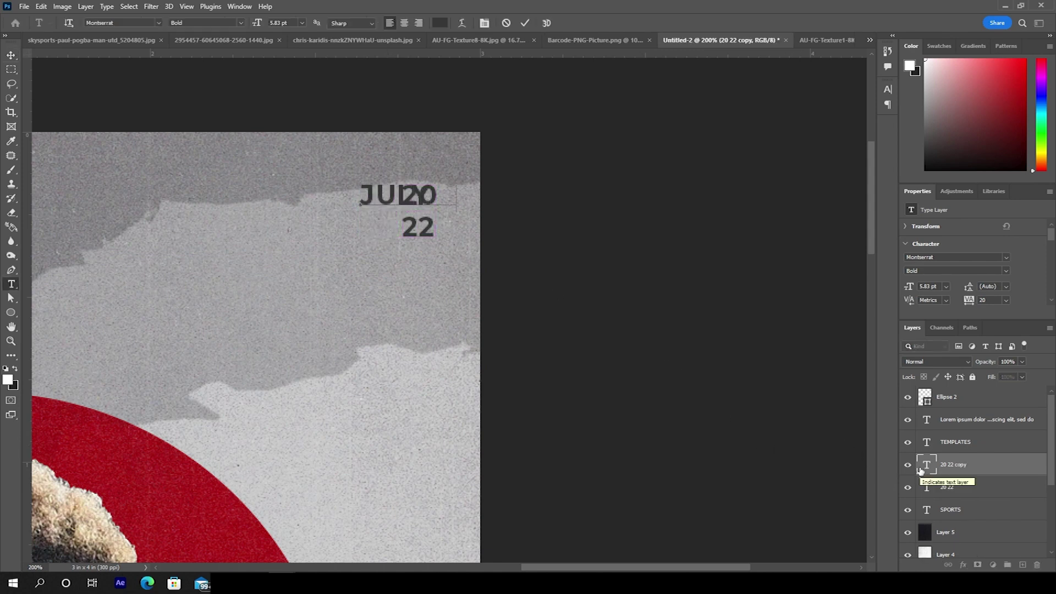
{"action": "type", "text": "FIRST"}
{"action": "left_click", "coordinate": [11, 55]}
Step: Rotate JULY FIRST by -90°, shrink it to about 2.03 pt and align it vertically along the left side of 20 22
{"action": "key", "text": "ctrl+t"}
{"action": "left_click_drag", "start_coordinate": [559, 183], "coordinate": [445, 155]}
{"action": "left_click_drag", "start_coordinate": [444, 204], "coordinate": [401, 227]}
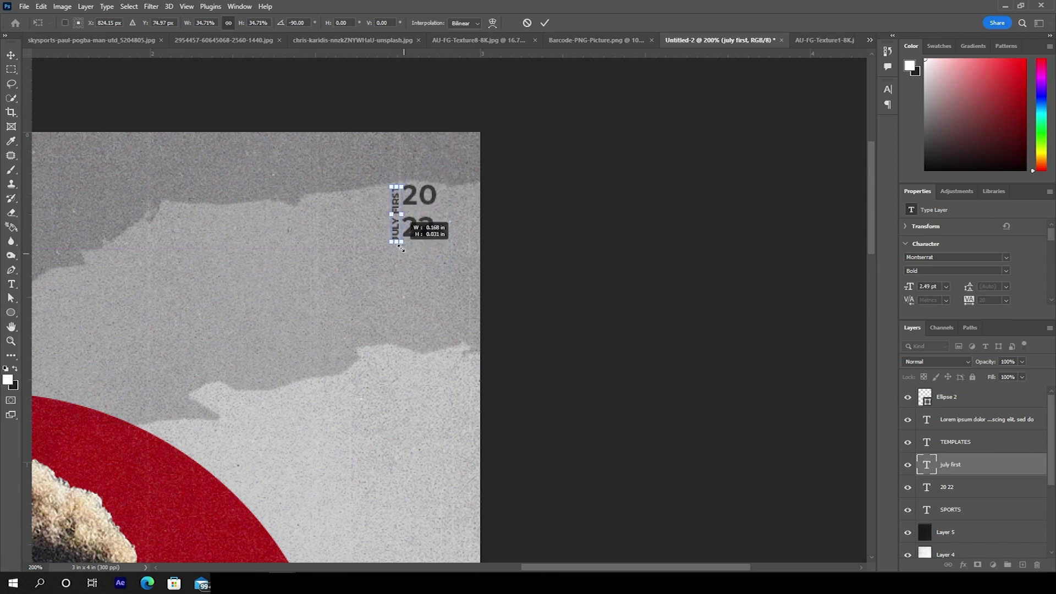
{"action": "key", "text": "Return"}
{"action": "key", "text": "Up"}
{"action": "key", "text": "Up"}
{"action": "key", "text": "Up"}
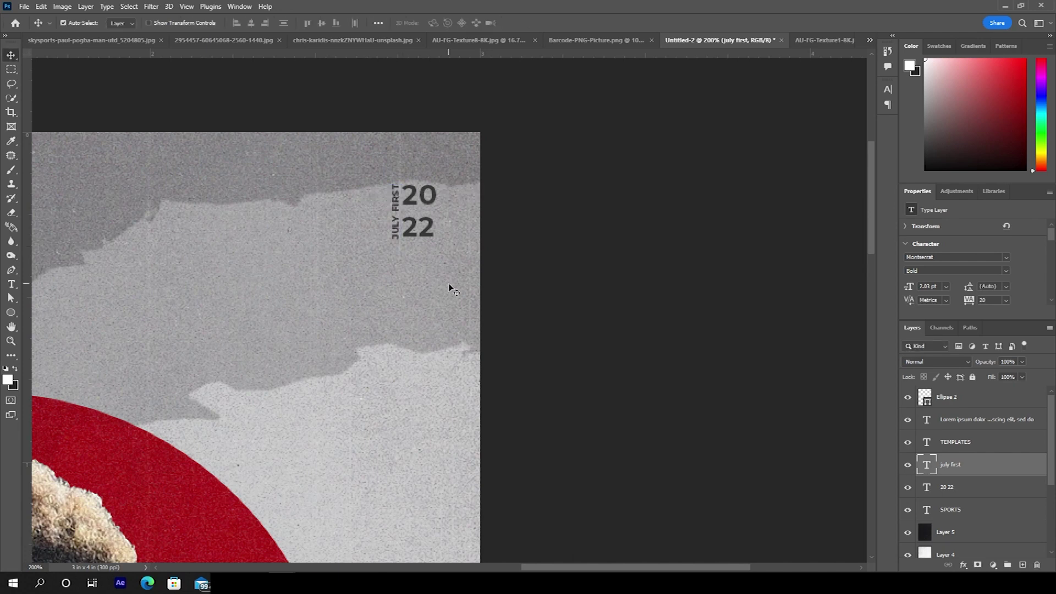
{"action": "key", "text": "Up"}
{"action": "key", "text": "Up"}
Step: Select the july first and 20 22 layers together, enlarge them slightly and place them in the poster's upper-right corner
{"action": "scroll", "coordinate": [448, 279], "scroll_direction": "down", "scroll_amount": 3}
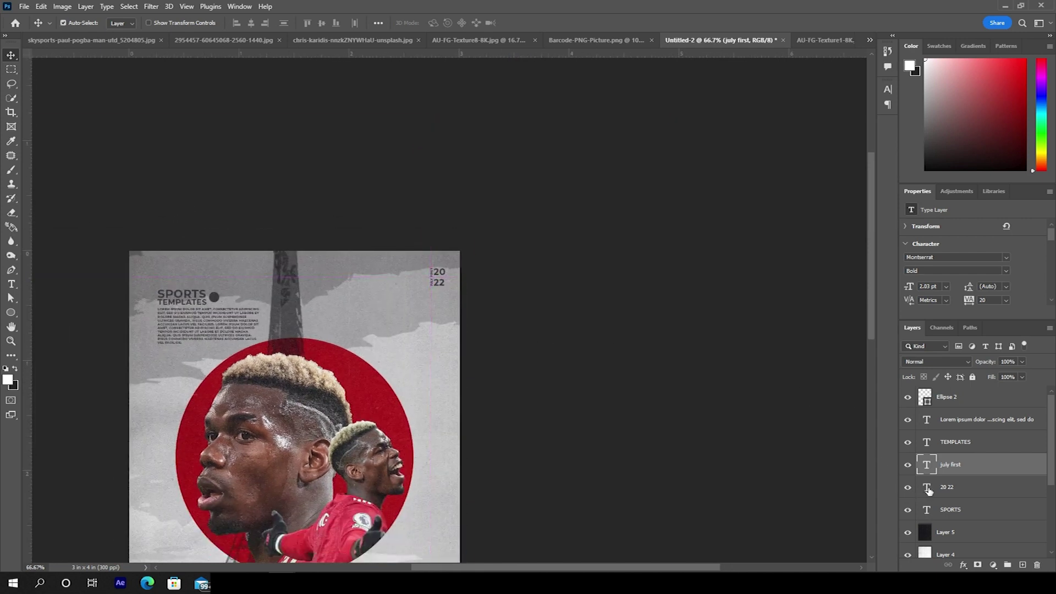
{"action": "key", "text": "alt+shift+bracketleft"}
{"action": "key", "text": "ctrl+t"}
{"action": "left_click_drag", "start_coordinate": [447, 289], "coordinate": [450, 292]}
{"action": "key", "text": "Return"}
Step: Draw a black circle about 0.56 in wide over the upper-right edge of the large red circle
{"action": "left_click_drag", "start_coordinate": [385, 391], "coordinate": [367, 282]}
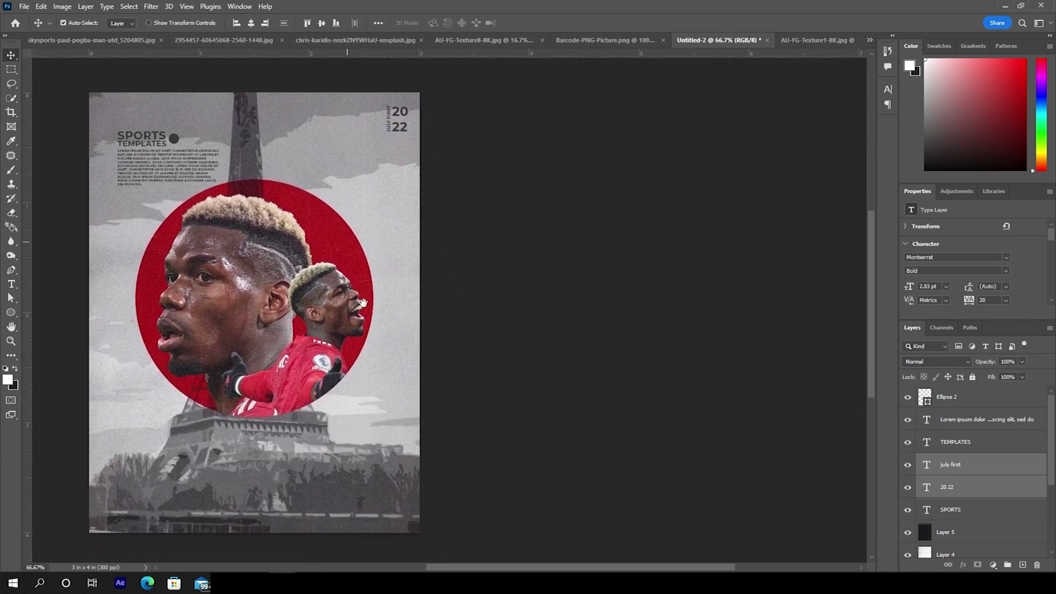
{"action": "left_click", "coordinate": [11, 311]}
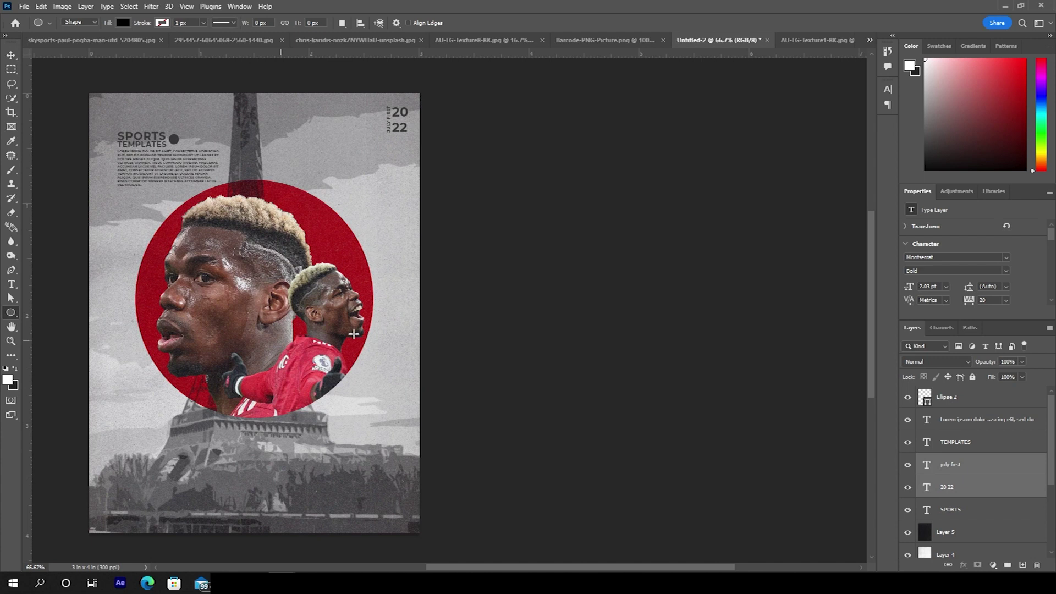
{"action": "left_click_drag", "start_coordinate": [318, 192], "coordinate": [380, 254]}
Step: Run 3 pt Lorem ipsum placeholder text around the edge of the black circle and hide the Ellipse 3 layer
{"action": "key", "text": "t"}
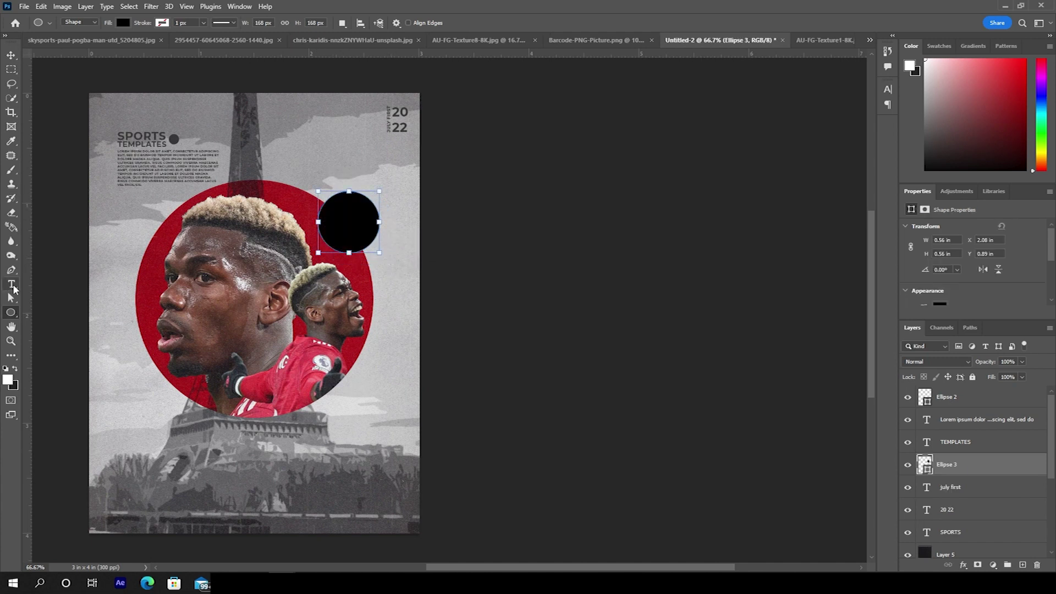
{"action": "left_click", "coordinate": [352, 189]}
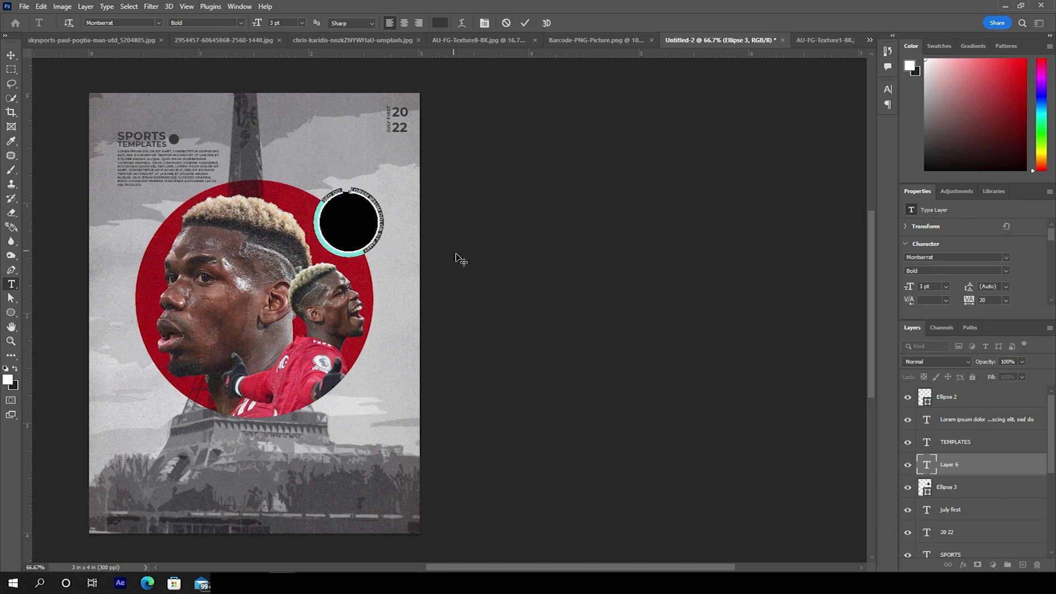
{"action": "left_click", "coordinate": [12, 57]}
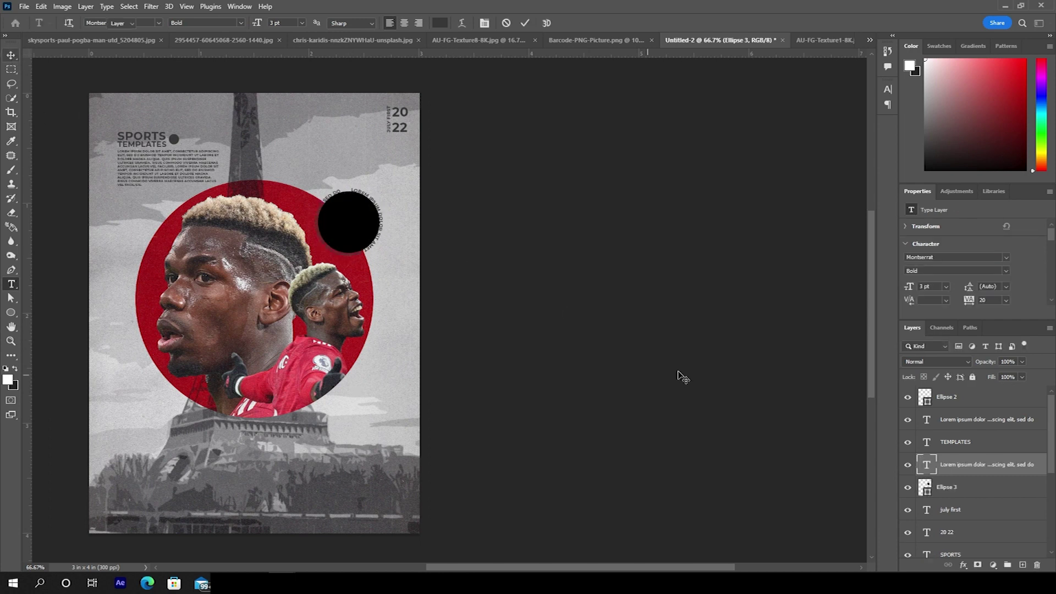
{"action": "left_click", "coordinate": [909, 487]}
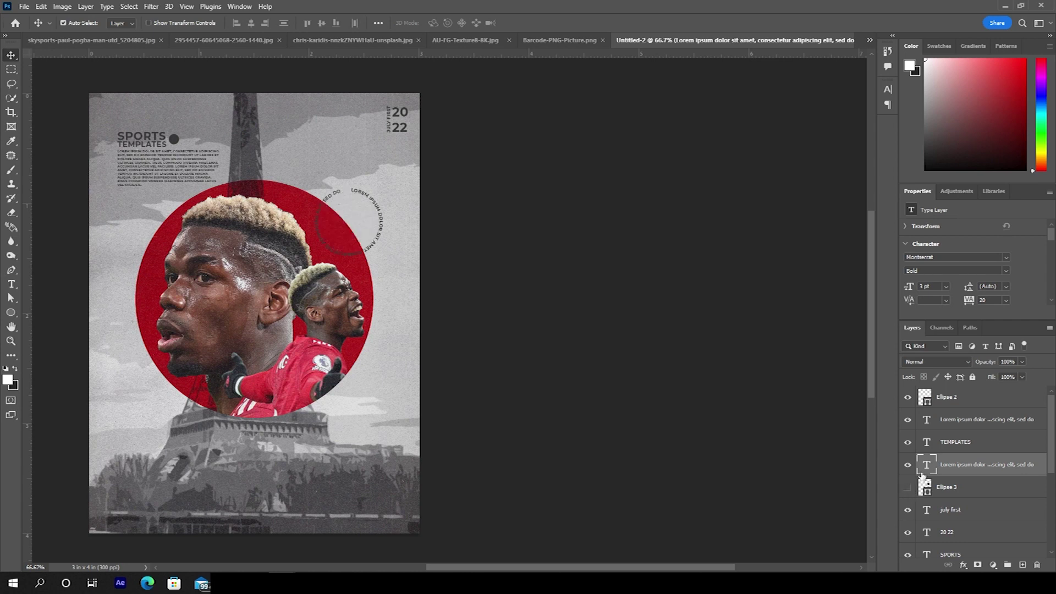
{"action": "double_click", "coordinate": [926, 466]}
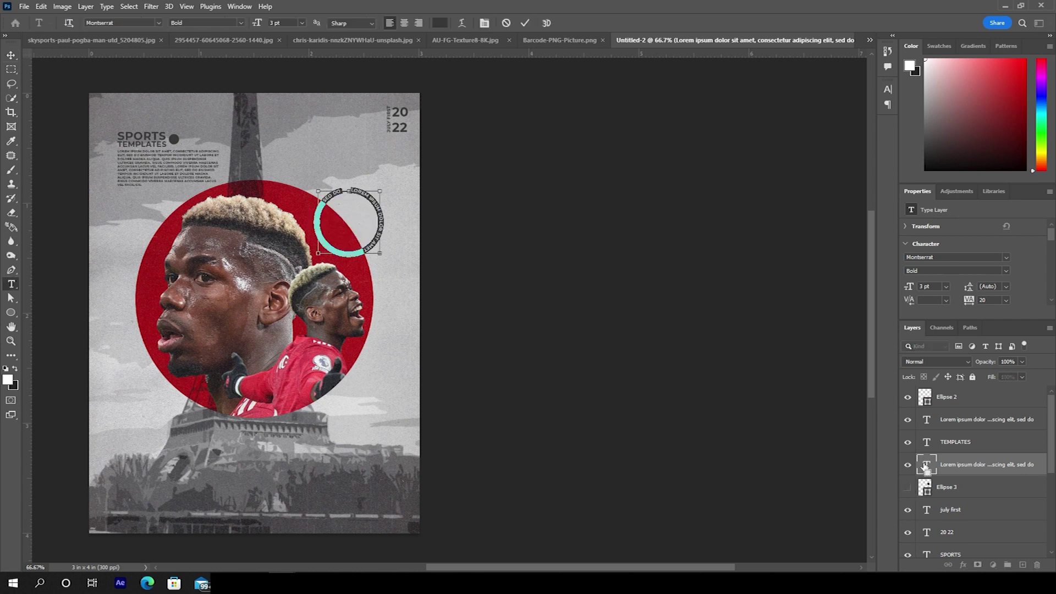
{"action": "key", "text": "Delete"}
{"action": "key", "text": "ctrl+Return"}
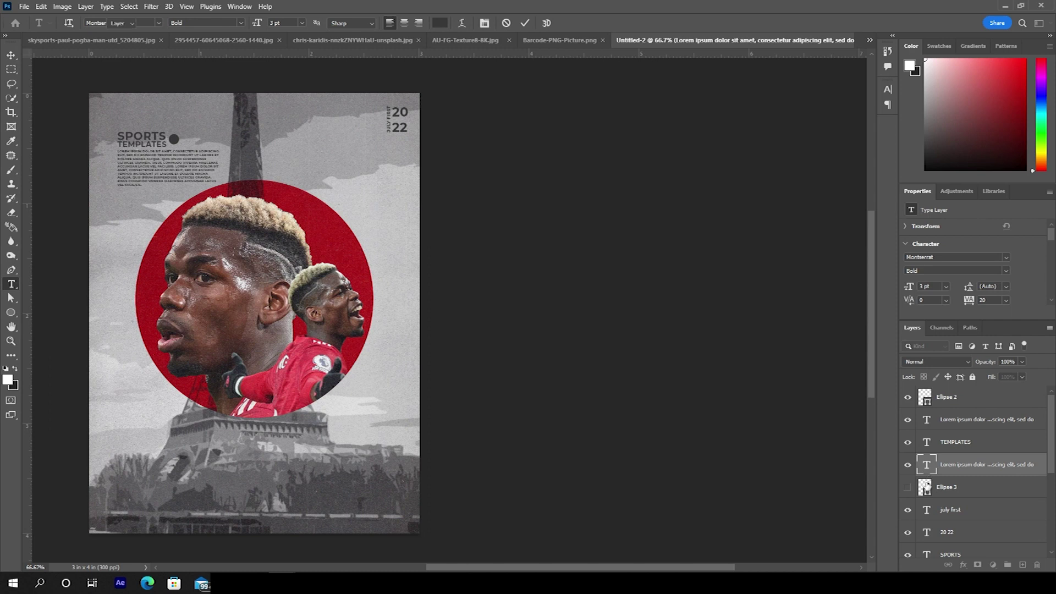
{"action": "key", "text": "ctrl+z"}
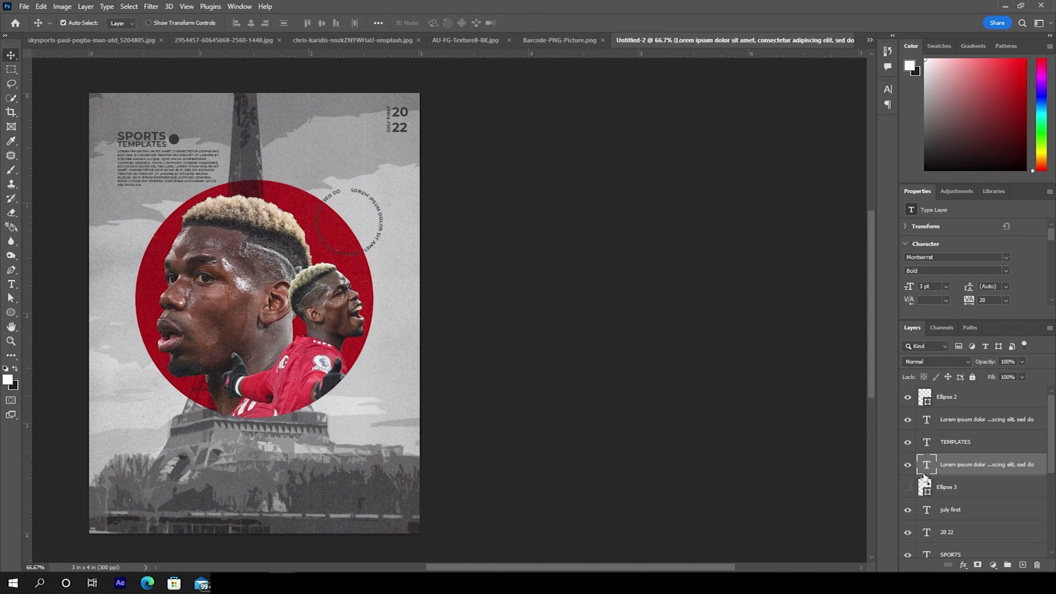
{"action": "double_click", "coordinate": [926, 466]}
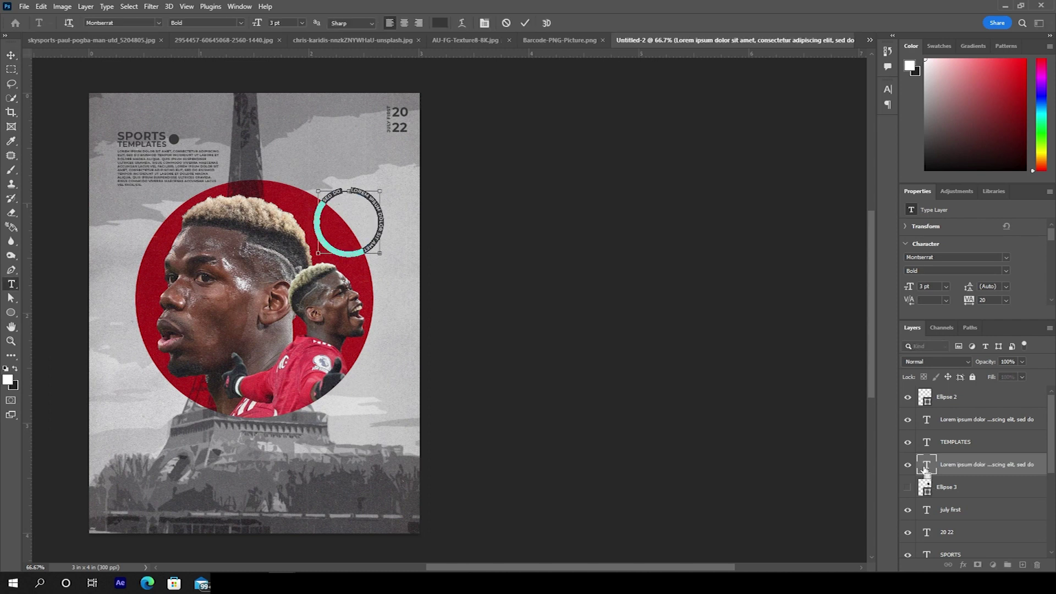
{"action": "key", "text": "ctrl+h"}
{"action": "left_click", "coordinate": [11, 55]}
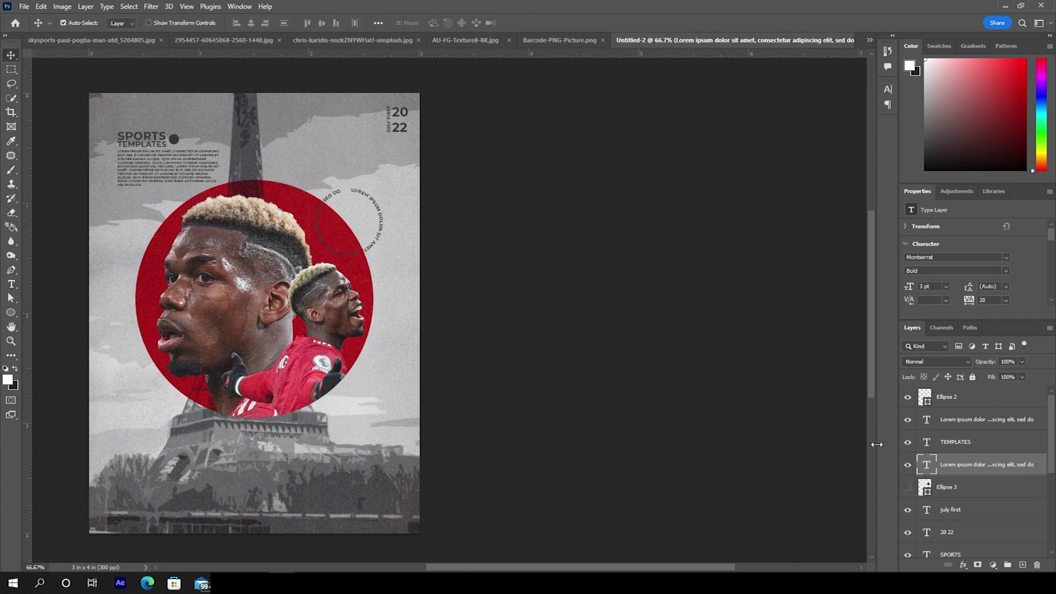
Step: Duplicate the circular Lorem ipsum text and shrink the copy to about 2.52 pt as an inner ring inside the original
{"action": "key", "text": "ctrl+j"}
{"action": "key", "text": "ctrl+t"}
{"action": "left_click_drag", "start_coordinate": [384, 187], "coordinate": [399, 214]}
{"action": "key", "text": "Return"}
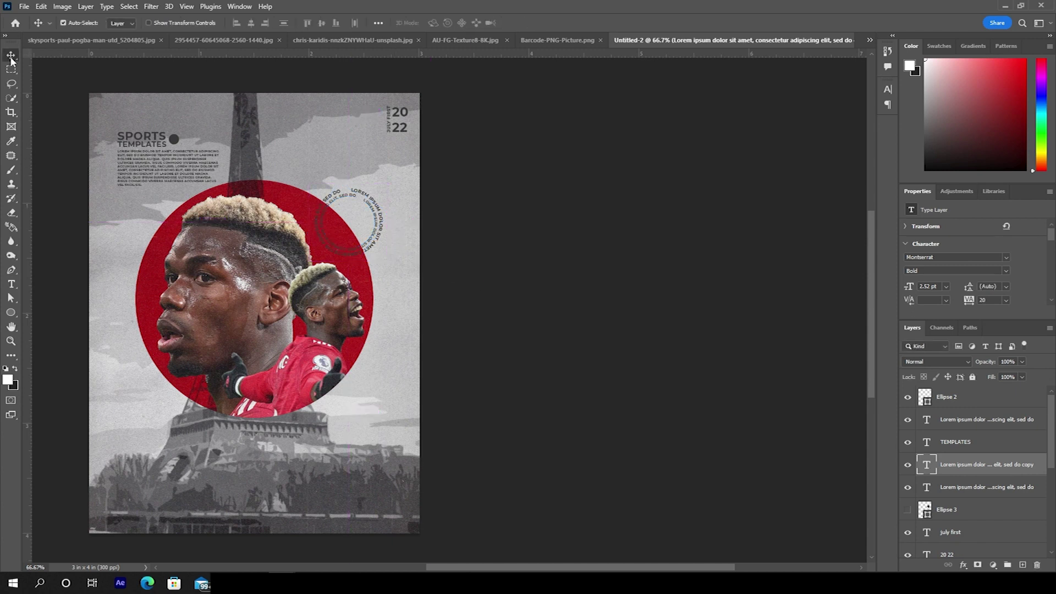
Step: Copy the 20 22 text into the middle of the circular text and replace its content with 6
{"action": "left_click", "coordinate": [404, 119]}
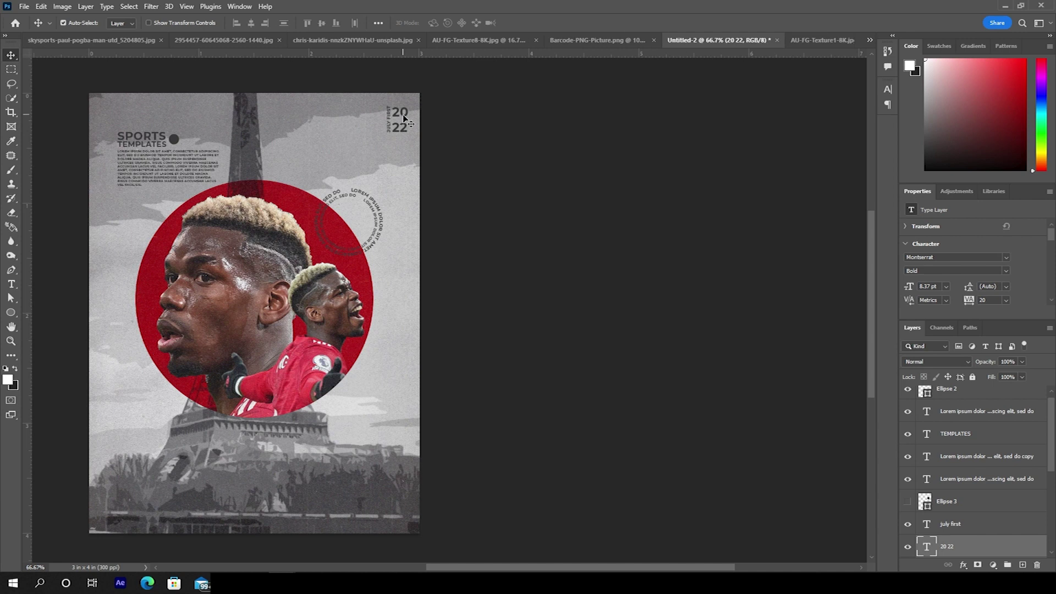
{"action": "left_click_drag", "start_coordinate": [405, 121], "coordinate": [357, 222]}
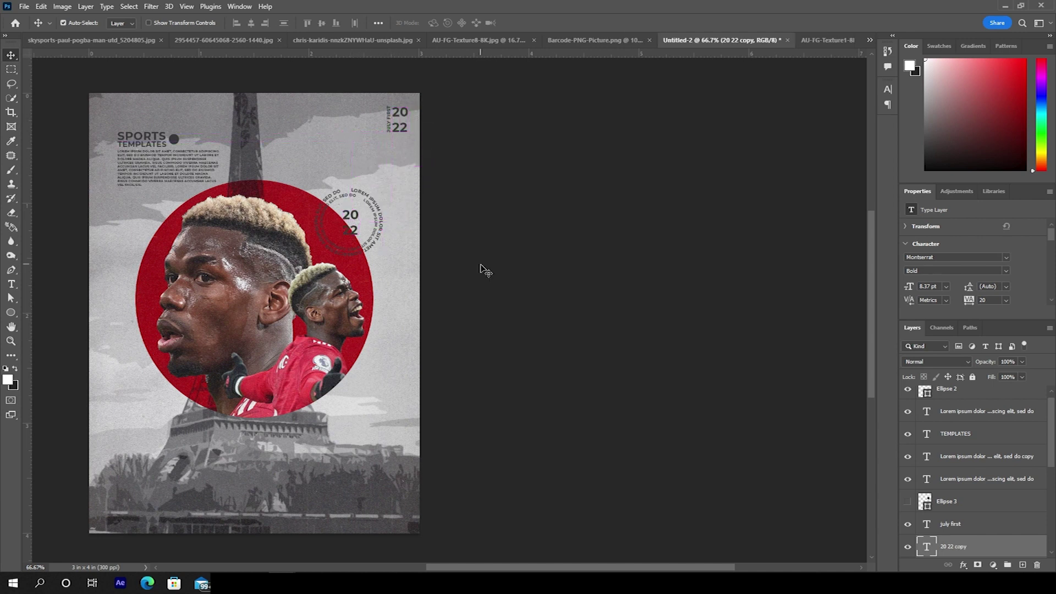
{"action": "double_click", "coordinate": [927, 547]}
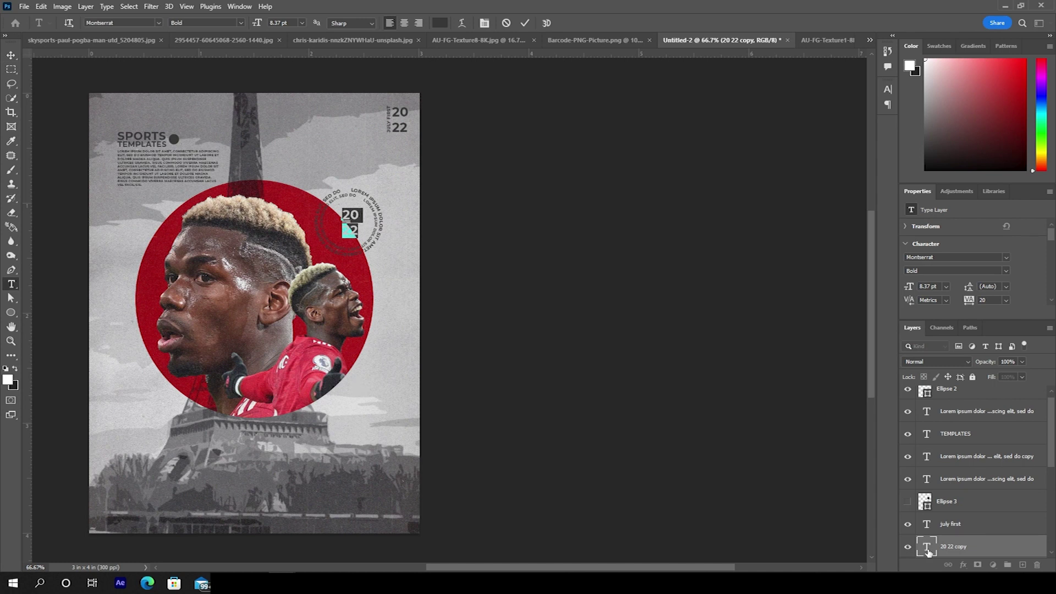
{"action": "type", "text": "6"}
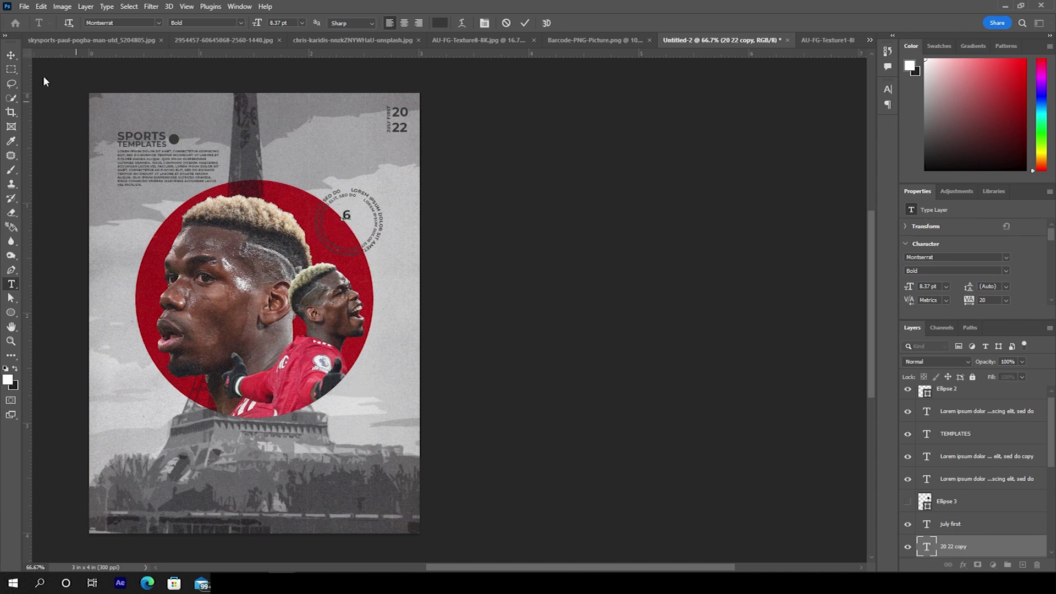
Step: Enlarge the 6 to about 38.89 pt so it fills the inside of the circular text
{"action": "left_click", "coordinate": [11, 55]}
{"action": "key", "text": "ctrl+t"}
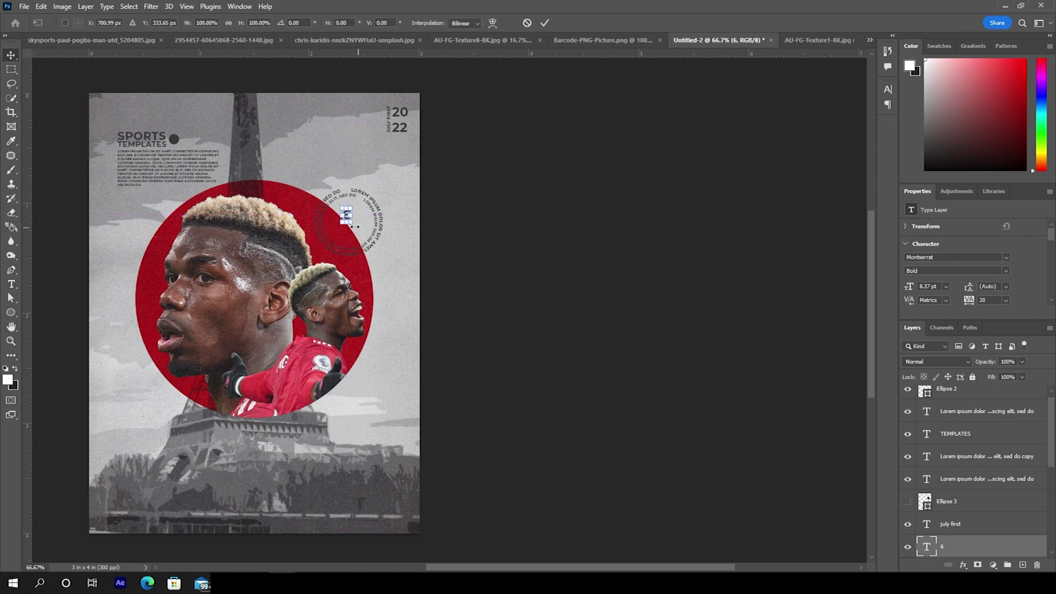
{"action": "left_click_drag", "start_coordinate": [354, 227], "coordinate": [370, 259]}
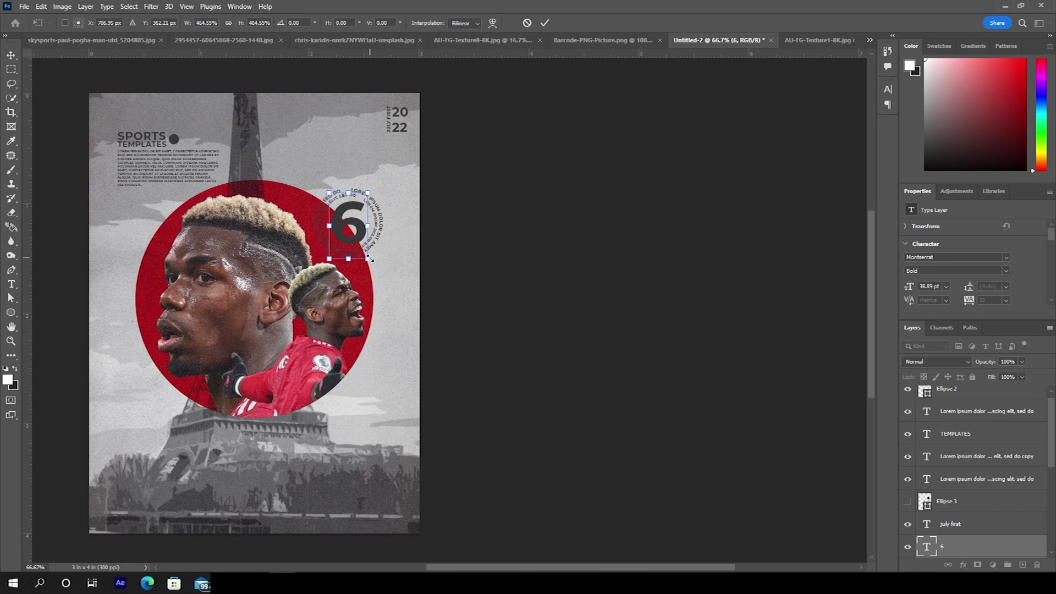
{"action": "key", "text": "Return"}
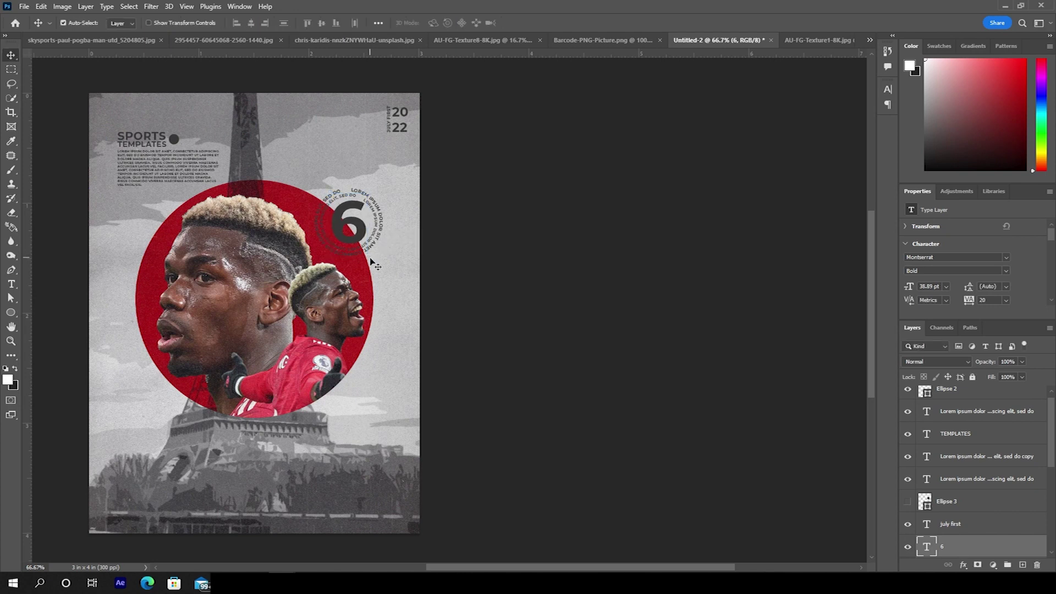
Step: Bring the barcode from Barcode-PNG-Picture.png into the poster, scale it to about 0.95 in wide and place it in the lower-right corner
{"action": "left_click", "coordinate": [574, 38]}
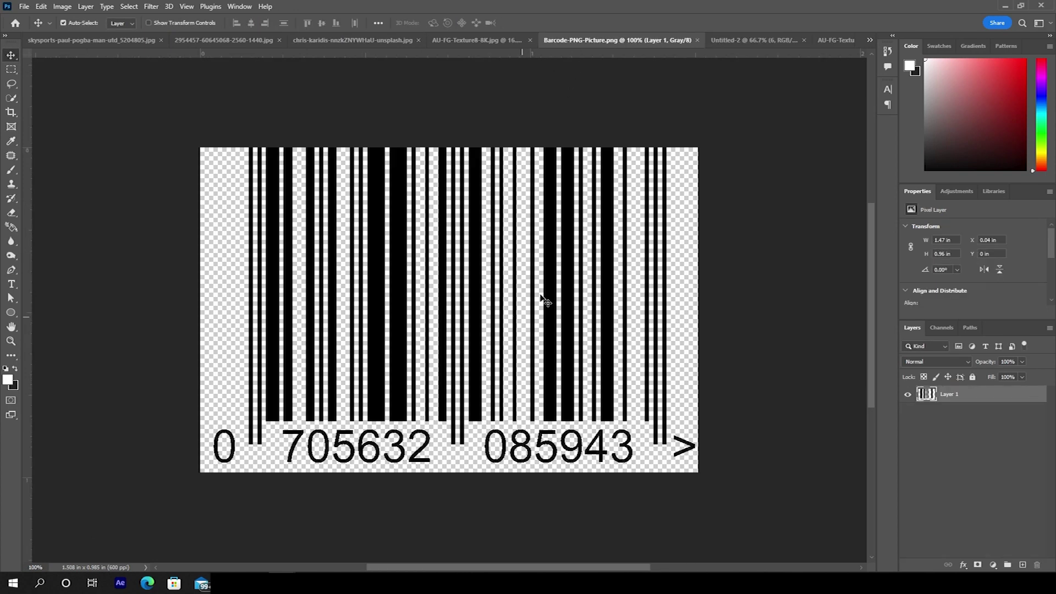
{"action": "left_click_drag", "start_coordinate": [565, 250], "coordinate": [401, 472]}
{"action": "key", "text": "ctrl"}
{"action": "key", "text": "ctrl+t"}
{"action": "left_click_drag", "start_coordinate": [554, 358], "coordinate": [458, 445]}
{"action": "left_click_drag", "start_coordinate": [402, 484], "coordinate": [396, 508]}
{"action": "key", "text": "Return"}
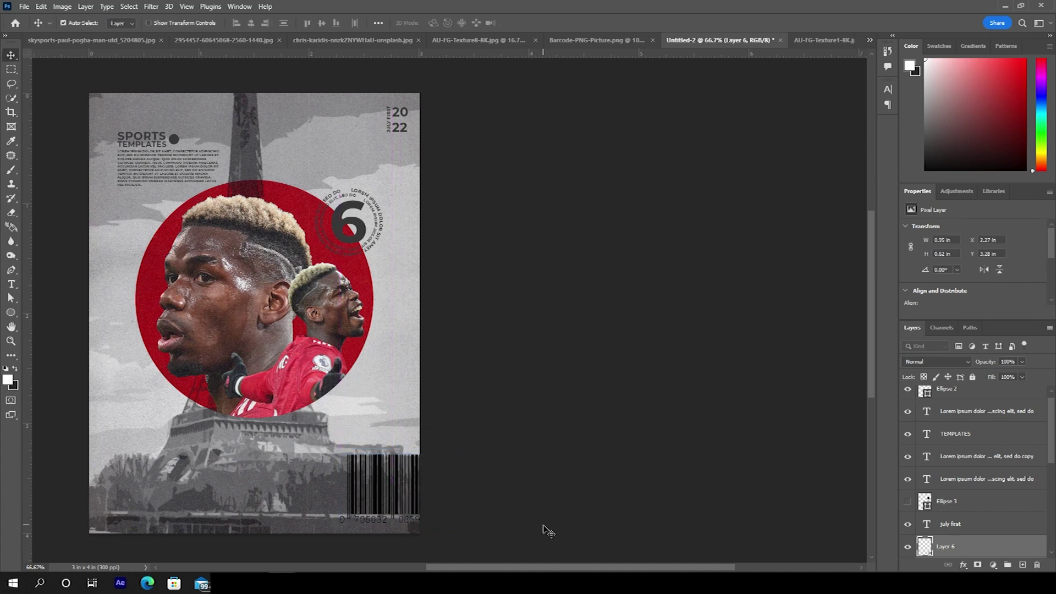
Step: Apply a white (ffffff) Color Overlay at 100% opacity to the barcode layer
{"action": "left_click", "coordinate": [964, 565]}
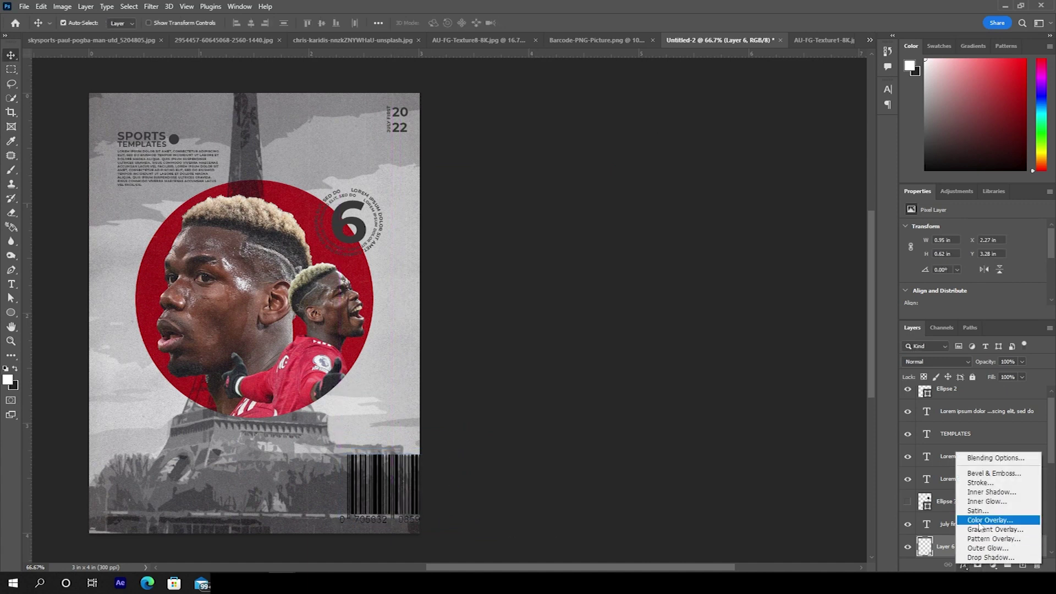
{"action": "left_click", "coordinate": [949, 527]}
{"action": "key", "text": "space"}
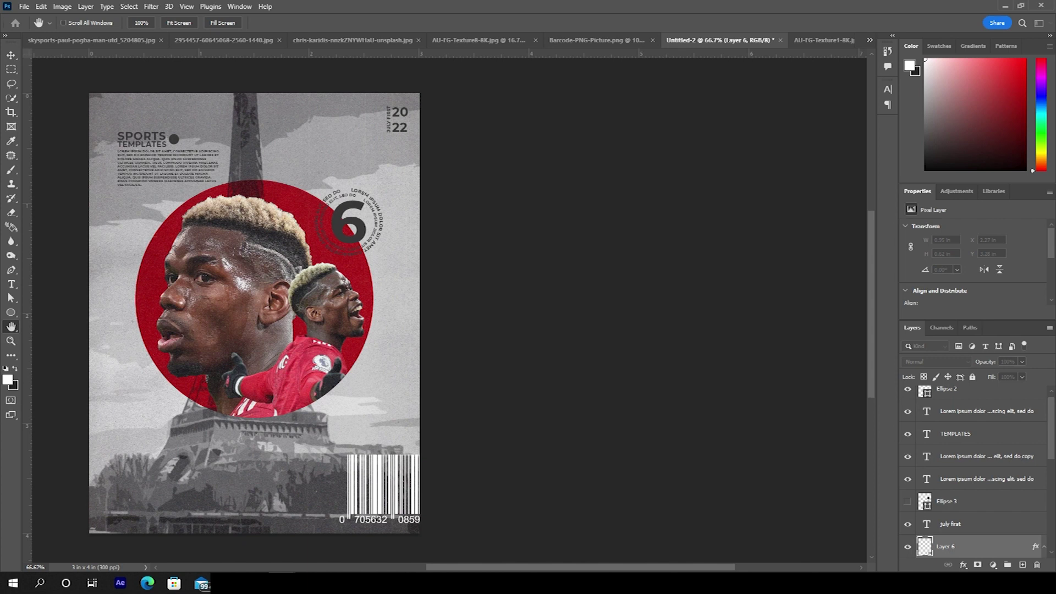
{"action": "left_click_drag", "start_coordinate": [743, 259], "coordinate": [733, 200]}
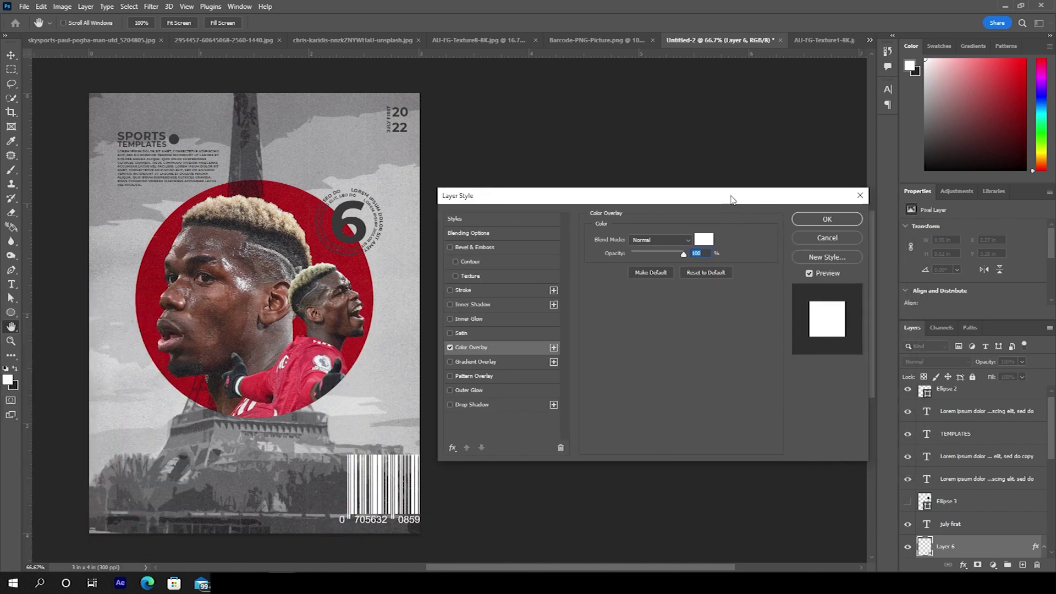
{"action": "left_click", "coordinate": [705, 241]}
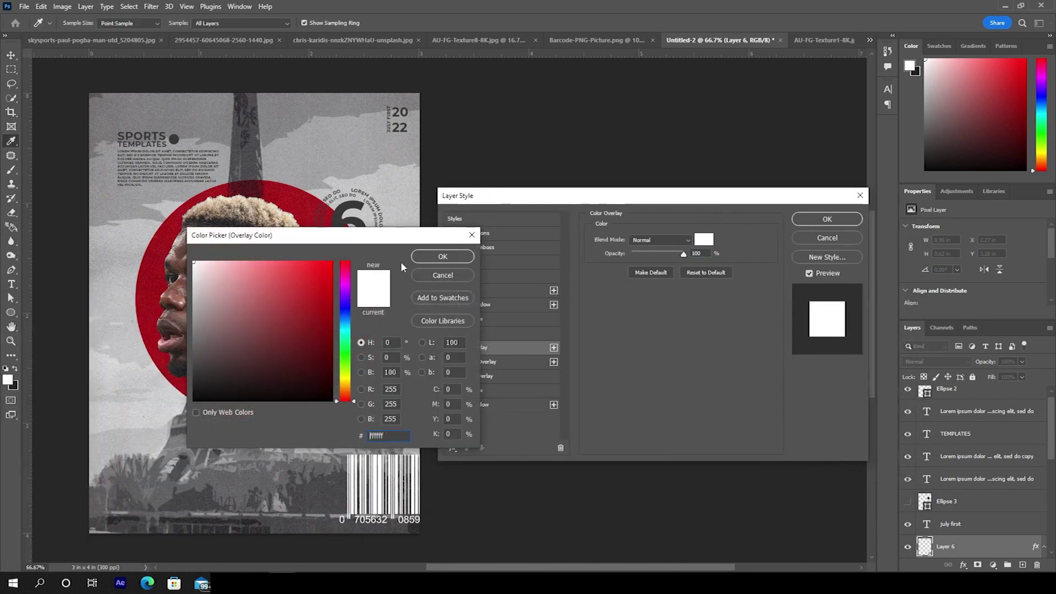
{"action": "left_click", "coordinate": [459, 257]}
{"action": "left_click", "coordinate": [830, 220]}
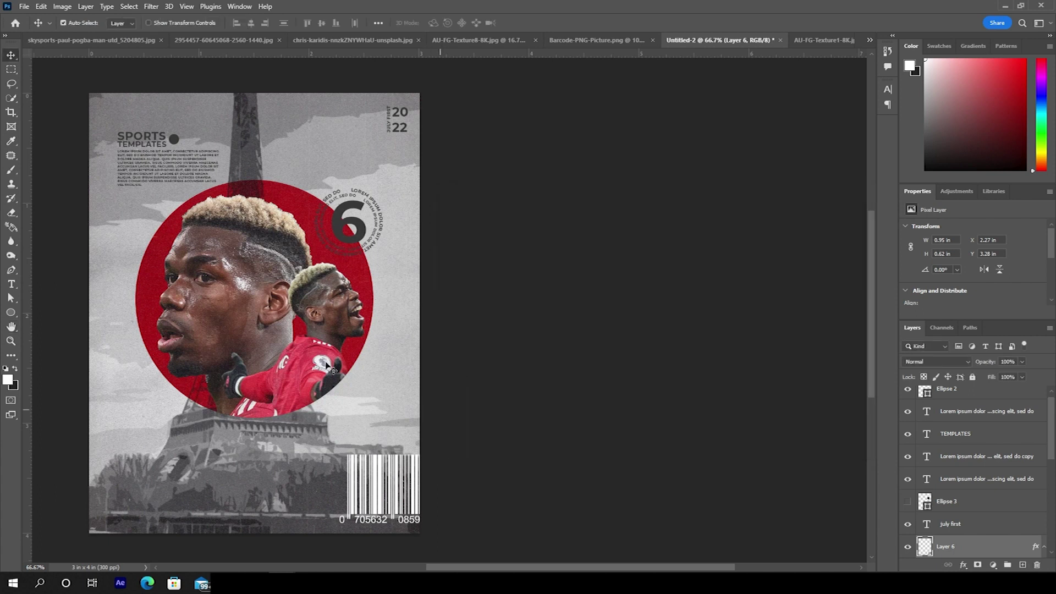
Step: Add the white text paul below the red circle and set its font to Abdullah
{"action": "left_click", "coordinate": [11, 284]}
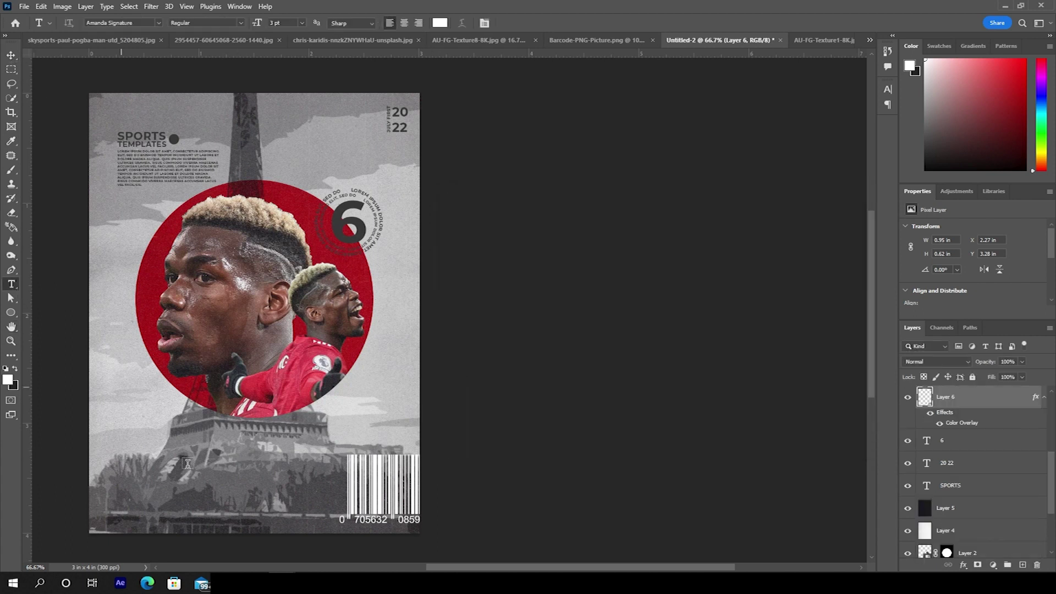
{"action": "left_click", "coordinate": [181, 445]}
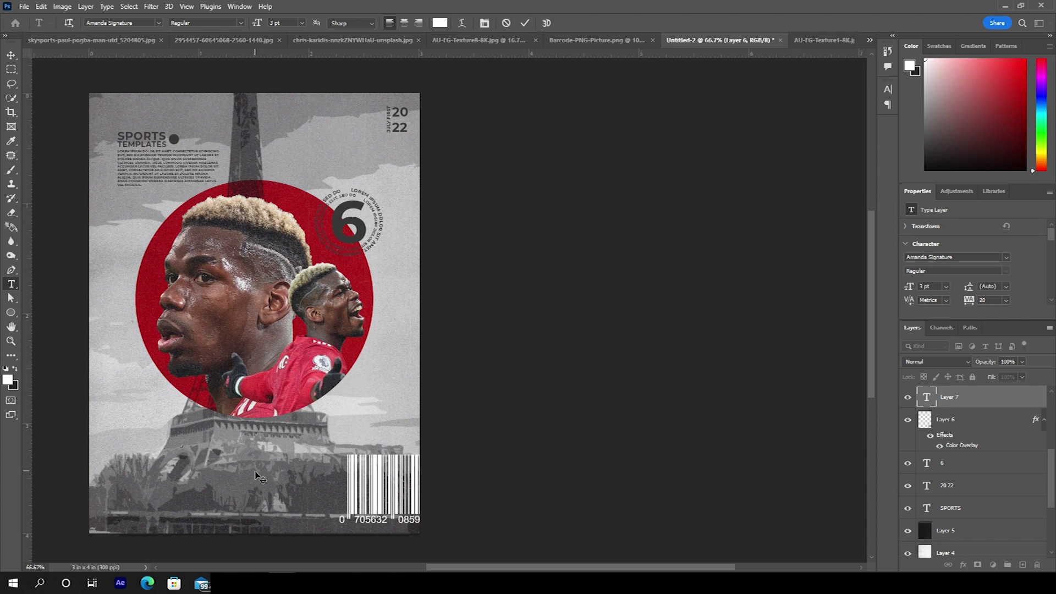
{"action": "type", "text": "Pogba"}
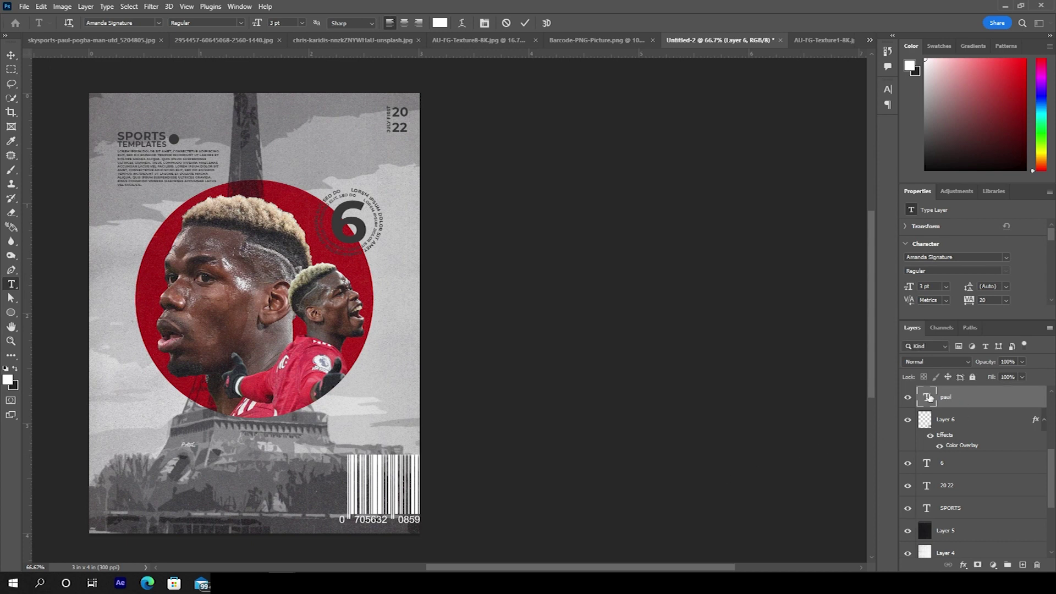
{"action": "left_click", "coordinate": [138, 22]}
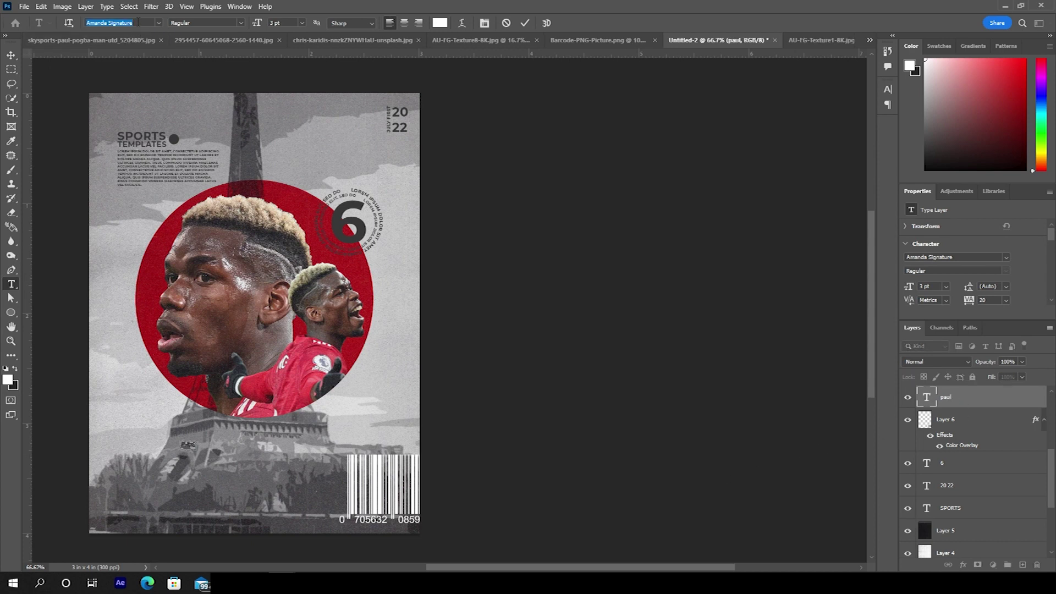
{"action": "type", "text": "Abdullah"}
{"action": "left_click", "coordinate": [133, 56]}
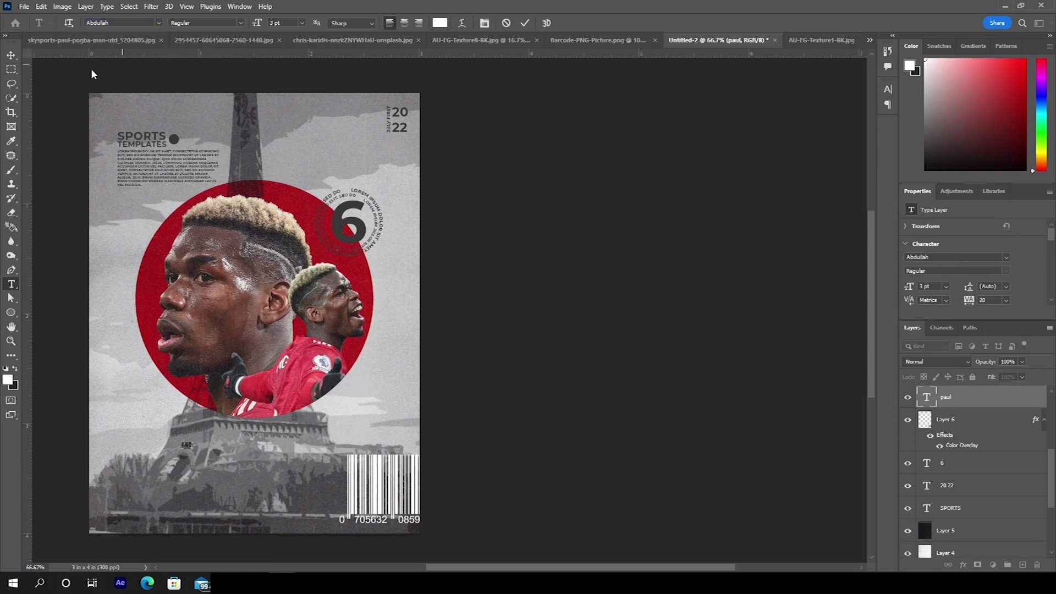
Step: Enlarge the paul text to about 32.94 pt and place it under the lower-left edge of the red circle
{"action": "left_click_drag", "start_coordinate": [374, 426], "coordinate": [207, 475]}
{"action": "key", "text": "ctrl+t"}
{"action": "left_click_drag", "start_coordinate": [174, 437], "coordinate": [247, 501]}
{"action": "key", "text": "Return"}
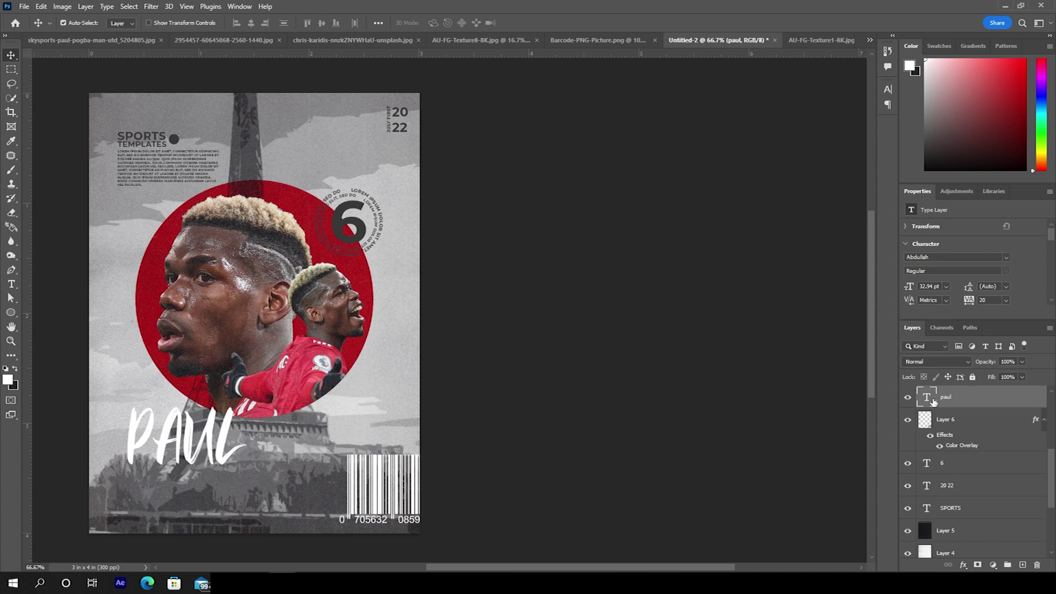
Step: Turn off All Caps for the paul text
{"action": "double_click", "coordinate": [927, 397]}
{"action": "left_click", "coordinate": [239, 6]}
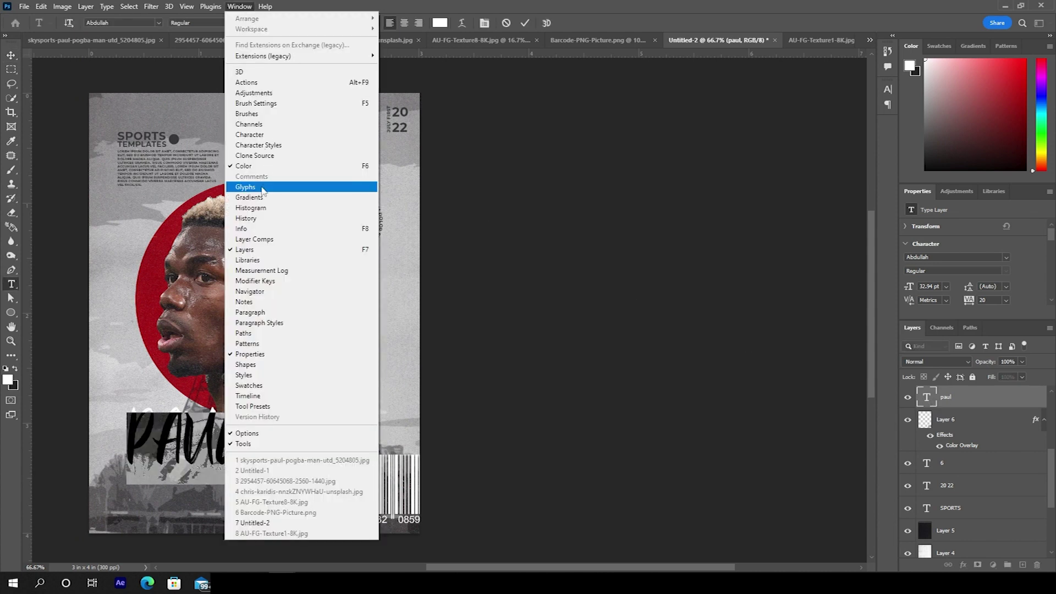
{"action": "left_click", "coordinate": [252, 135]}
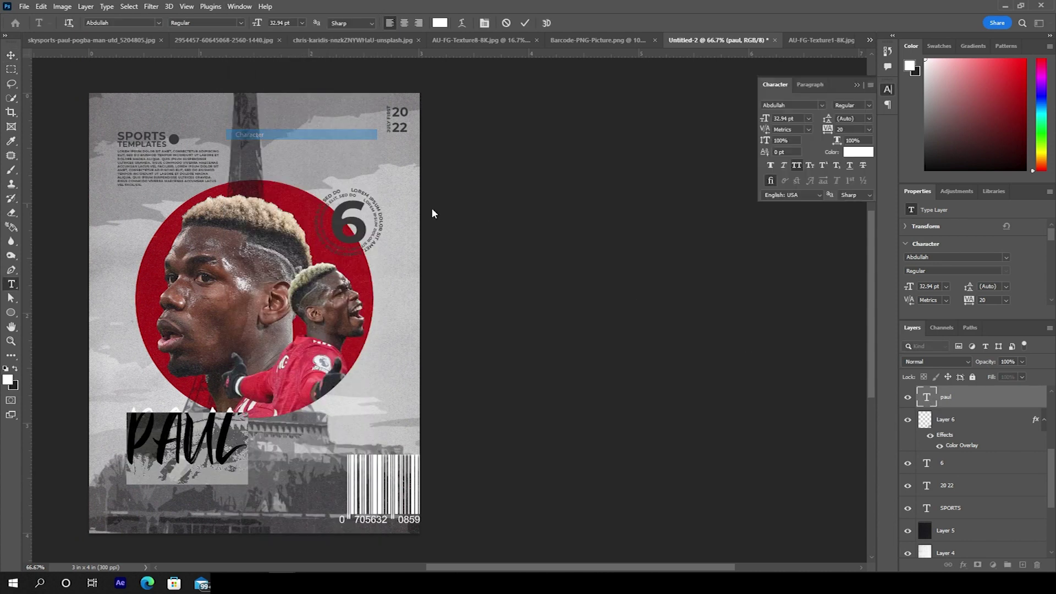
{"action": "left_click", "coordinate": [796, 167]}
{"action": "key", "text": "ctrl+Return"}
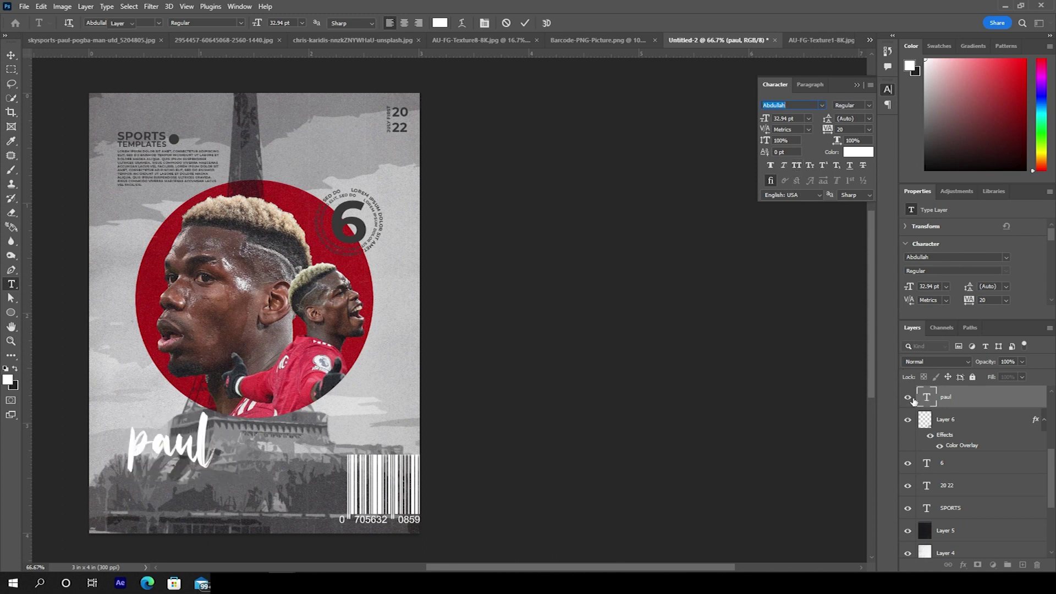
Step: Enlarge the paul text to about 42.96 pt over the circle's lower edge and place a copy diagonally below it
{"action": "key", "text": "v"}
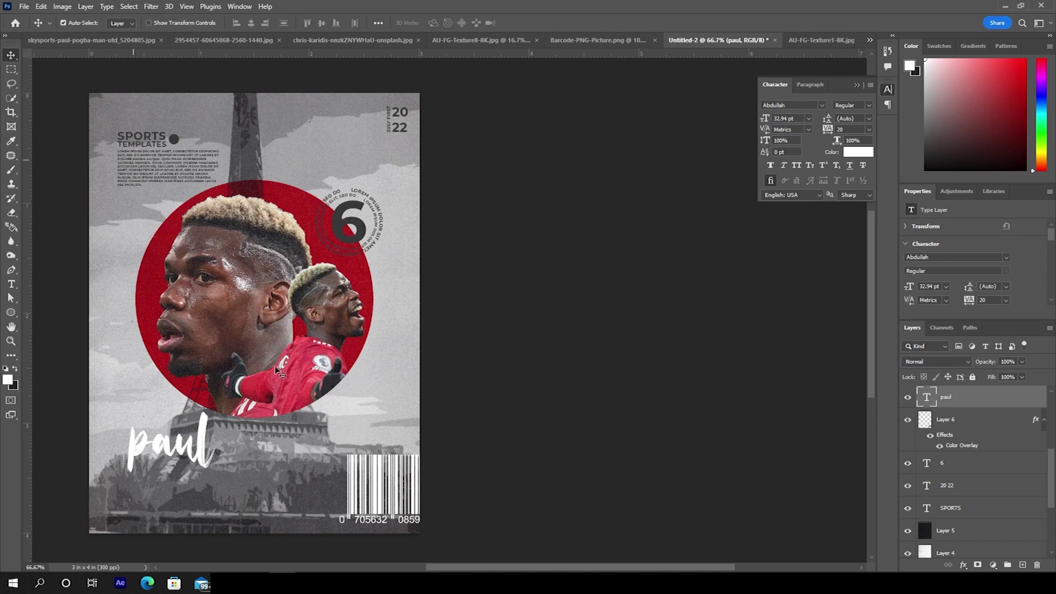
{"action": "key", "text": "ctrl+t"}
{"action": "left_click_drag", "start_coordinate": [182, 436], "coordinate": [200, 424]}
{"action": "left_click_drag", "start_coordinate": [233, 465], "coordinate": [304, 486]}
{"action": "key", "text": "Return"}
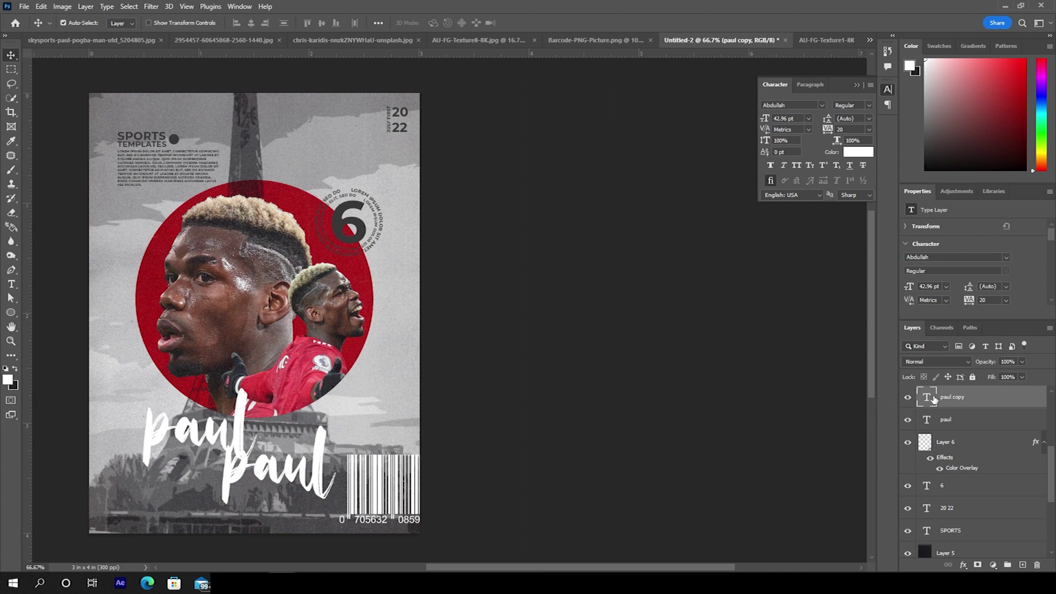
Step: Replace the lower paul copy's text with pobga
{"action": "double_click", "coordinate": [928, 399]}
{"action": "type", "text": "po"}
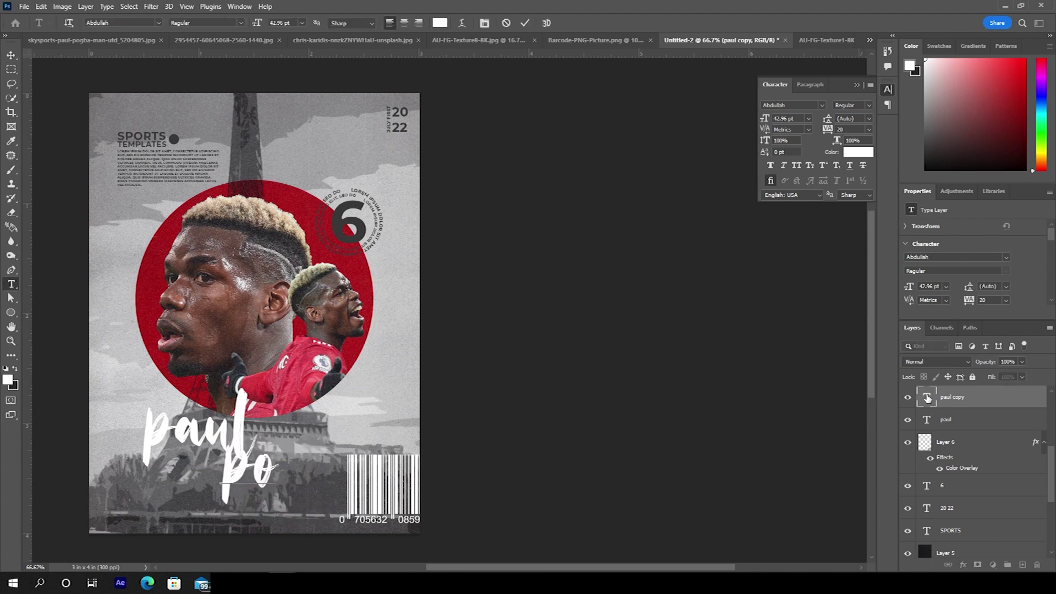
{"action": "type", "text": "bga"}
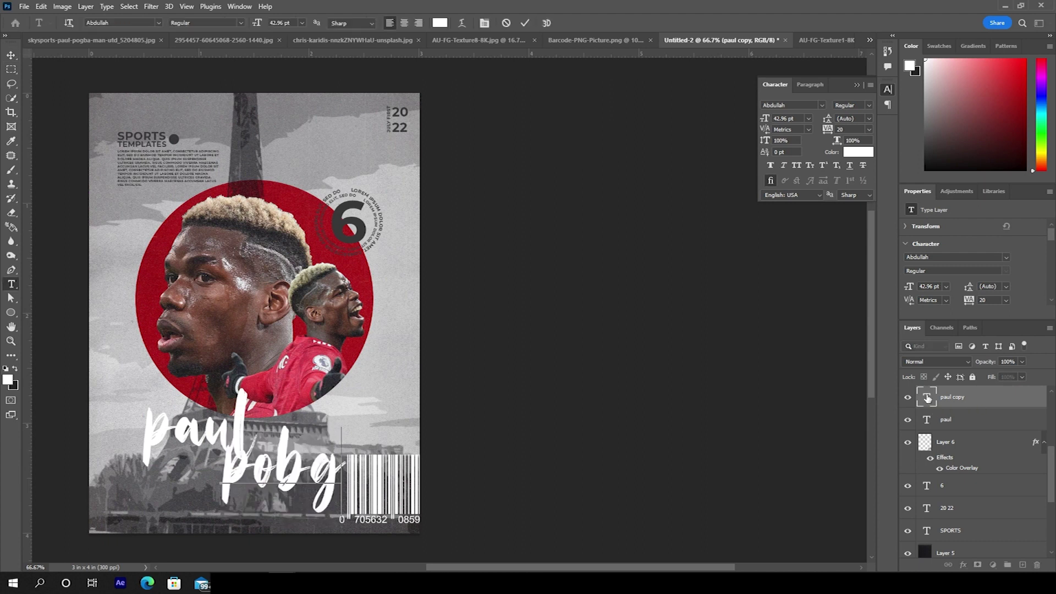
Step: Shrink the pobga text to about 36.34 pt and place it to the lower right of paul
{"action": "left_click", "coordinate": [11, 55]}
{"action": "key", "text": "ctrl+t"}
{"action": "left_click_drag", "start_coordinate": [374, 428], "coordinate": [332, 464]}
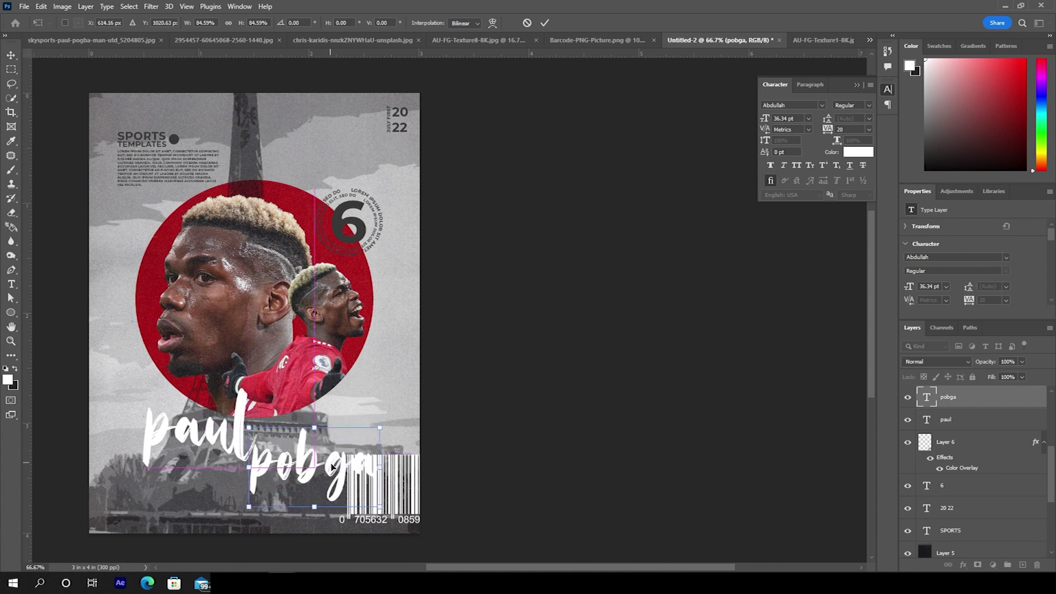
{"action": "key", "text": "Return"}
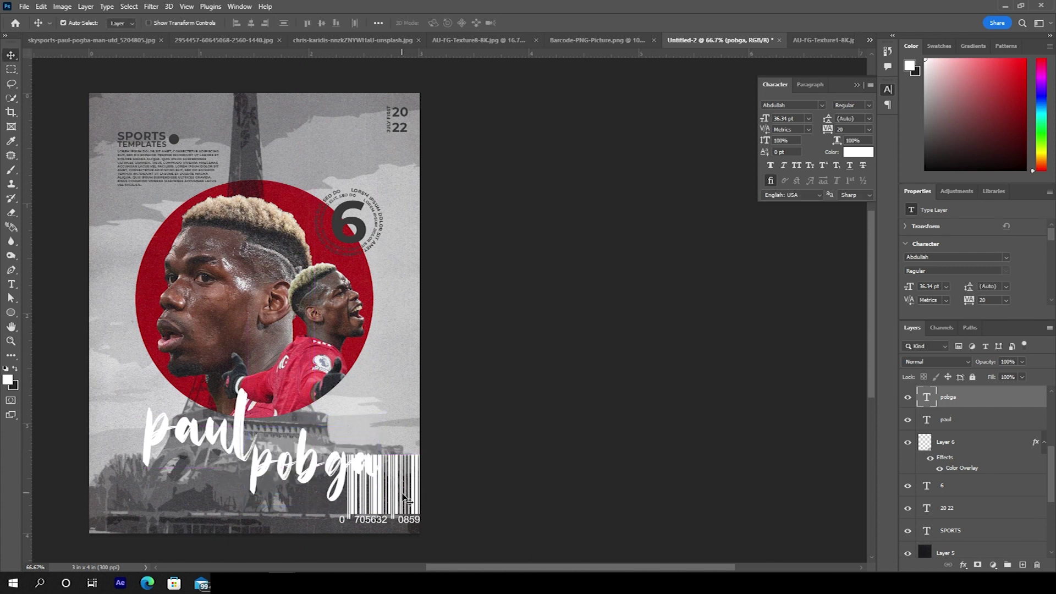
Step: Shrink the barcode to about 0.69 in wide and move it down into the poster's lower-right corner, clear of the pobga text
{"action": "left_click", "coordinate": [404, 499], "text": "ctrl"}
{"action": "key", "text": "ctrl+t"}
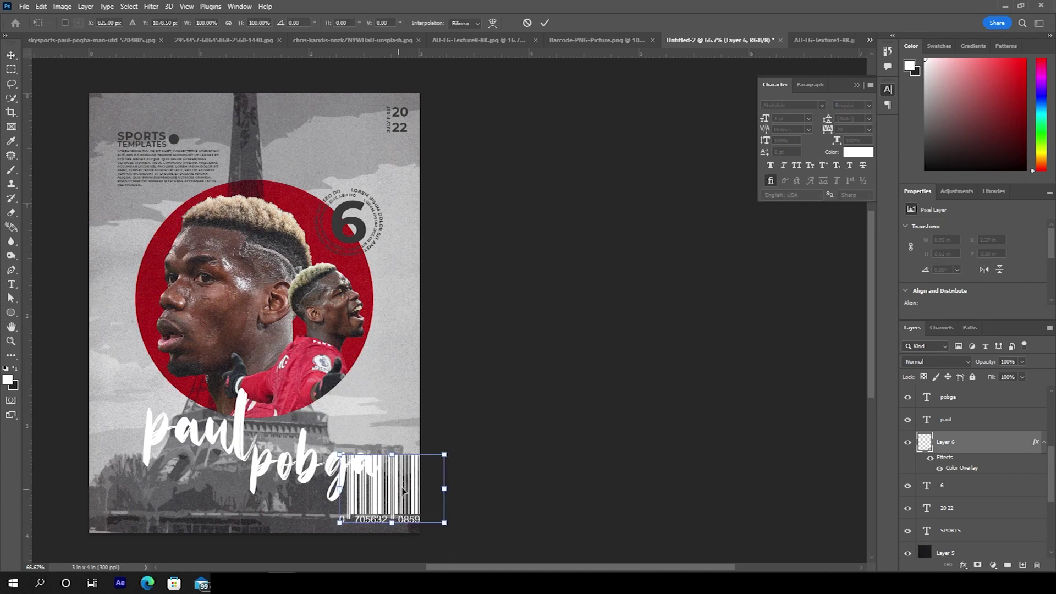
{"action": "left_click_drag", "start_coordinate": [449, 457], "coordinate": [411, 513]}
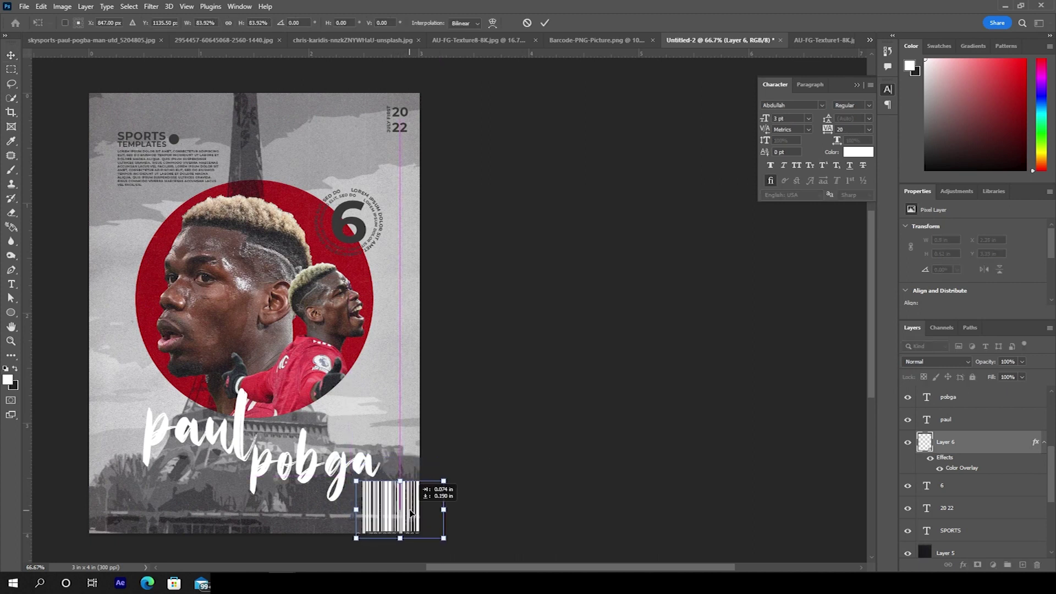
{"action": "left_click_drag", "start_coordinate": [444, 483], "coordinate": [437, 481]}
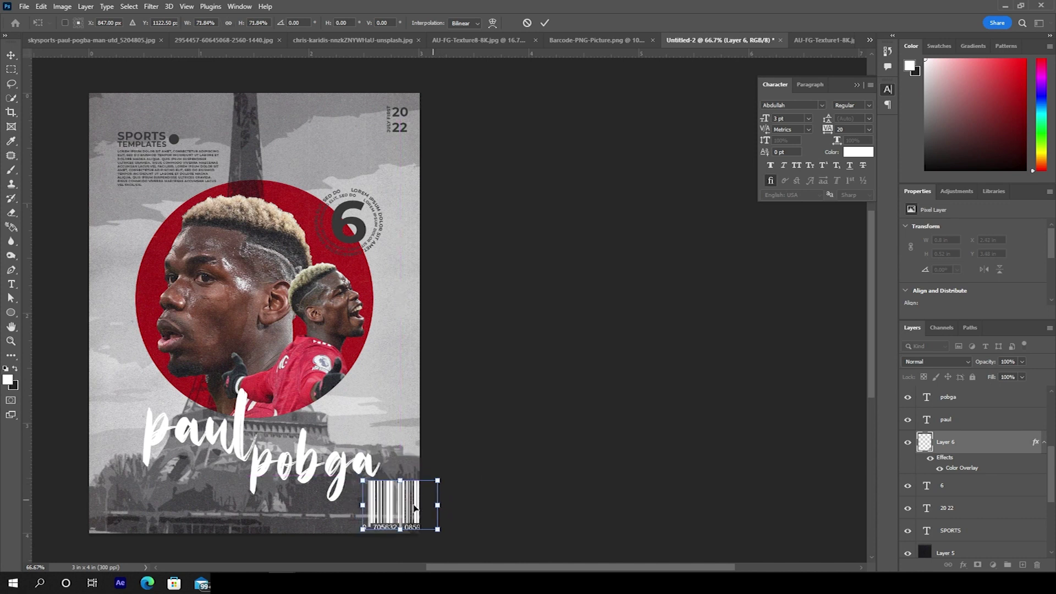
{"action": "key", "text": "Return"}
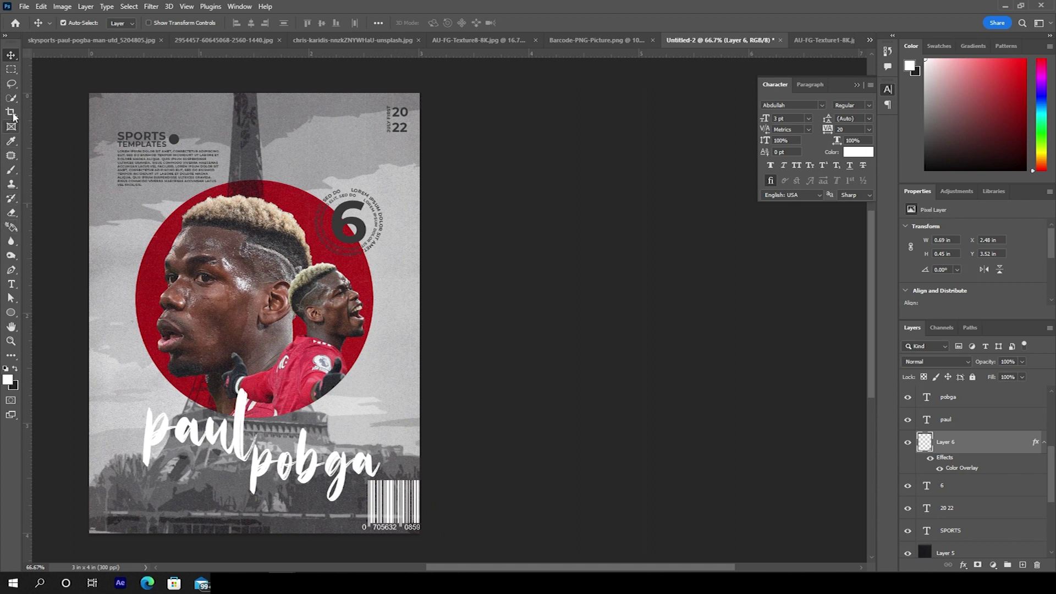
Step: Add a white 3 pt Lorem ipsum paragraph in the Abdullah font below the script name, beside the barcode, and centre-align it
{"action": "left_click", "coordinate": [11, 284]}
{"action": "left_click_drag", "start_coordinate": [118, 493], "coordinate": [362, 519]}
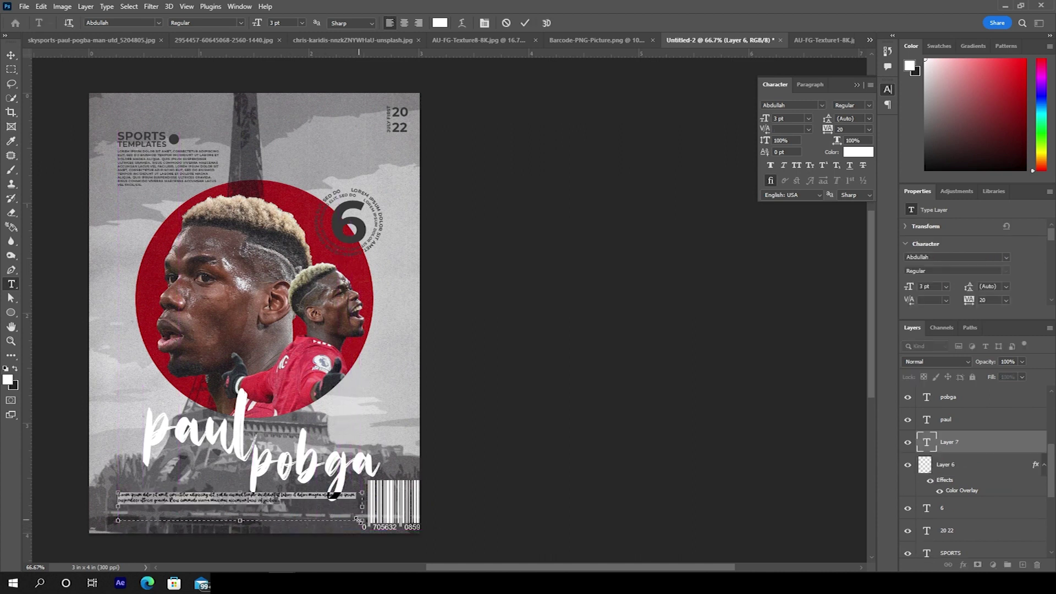
{"action": "key", "text": "ctrl+v"}
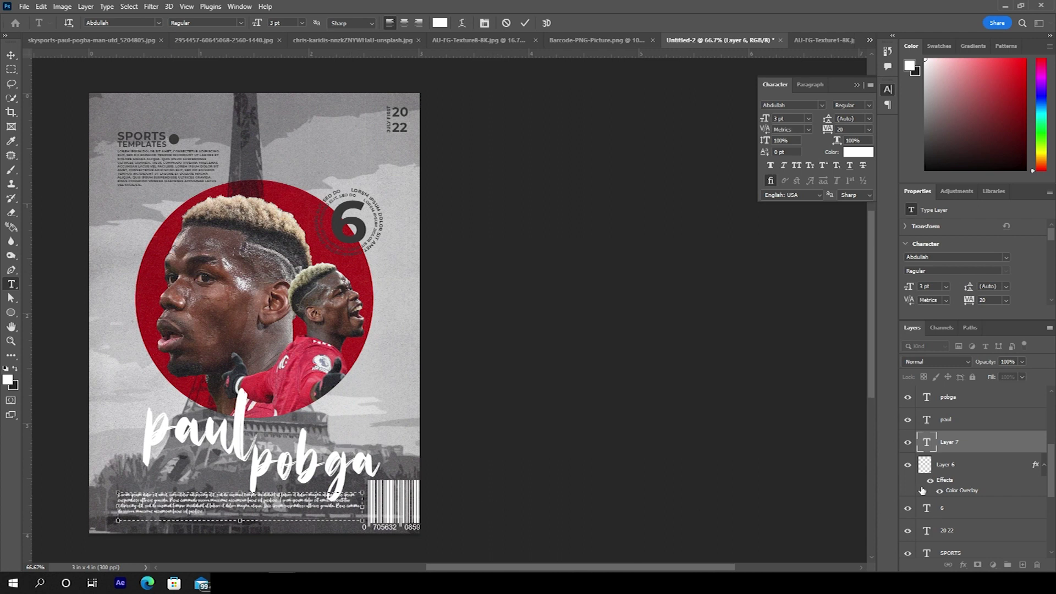
{"action": "double_click", "coordinate": [927, 443]}
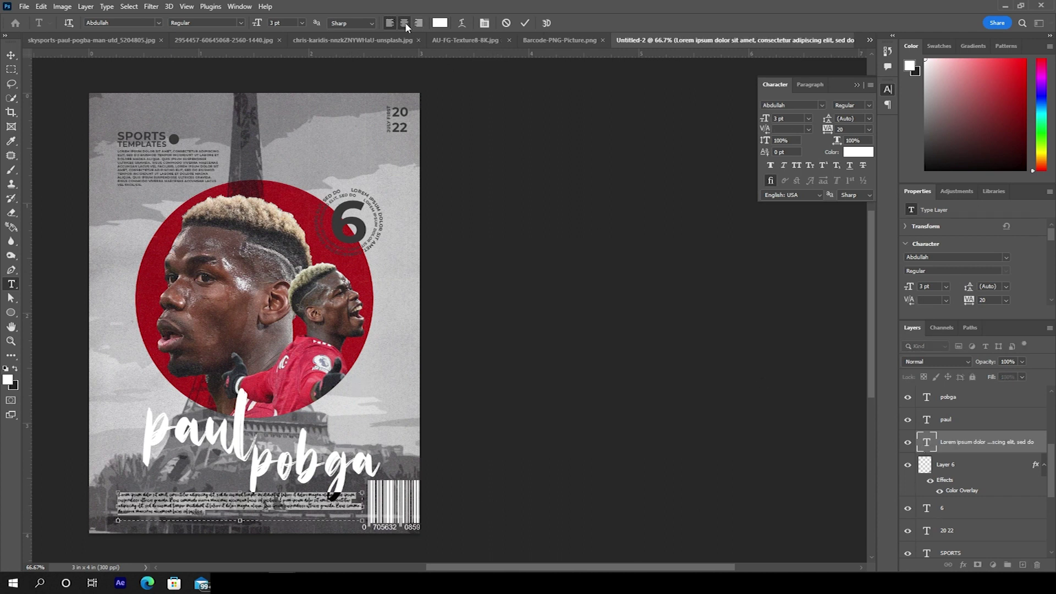
{"action": "left_click", "coordinate": [405, 22]}
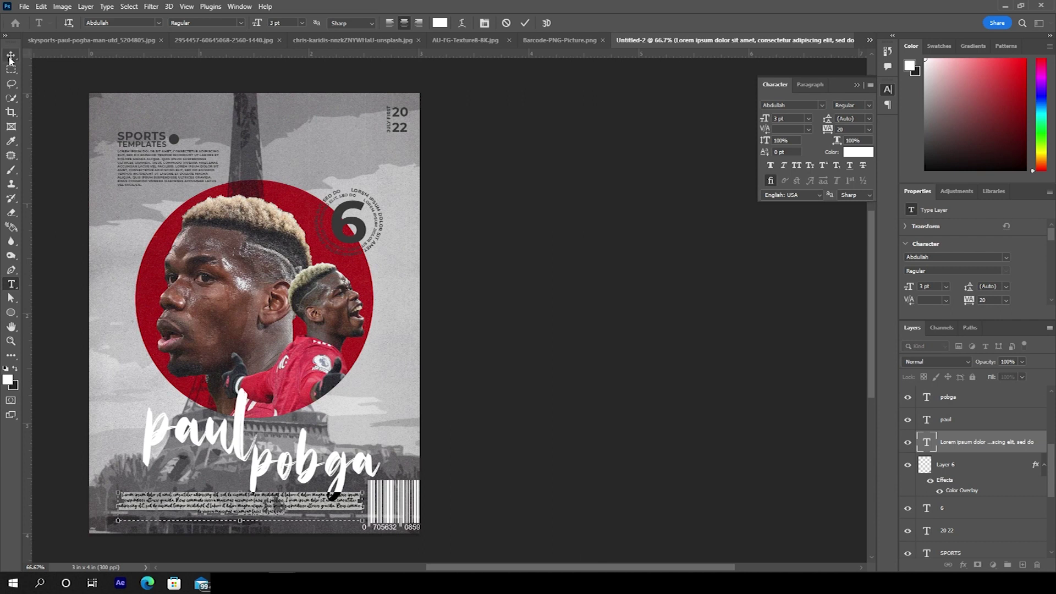
{"action": "key", "text": "ctrl+Return"}
Step: Nudge the centred Lorem ipsum paragraph straight down towards the poster's lower edge, beside the barcode
{"action": "key", "text": "v"}
{"action": "key", "text": "Down"}
{"action": "key", "text": "Down"}
{"action": "key", "text": "Down"}
{"action": "key", "text": "Down"}
{"action": "key", "text": "Down"}
{"action": "key", "text": "Down"}
{"action": "key", "text": "Down"}
{"action": "key", "text": "Down"}
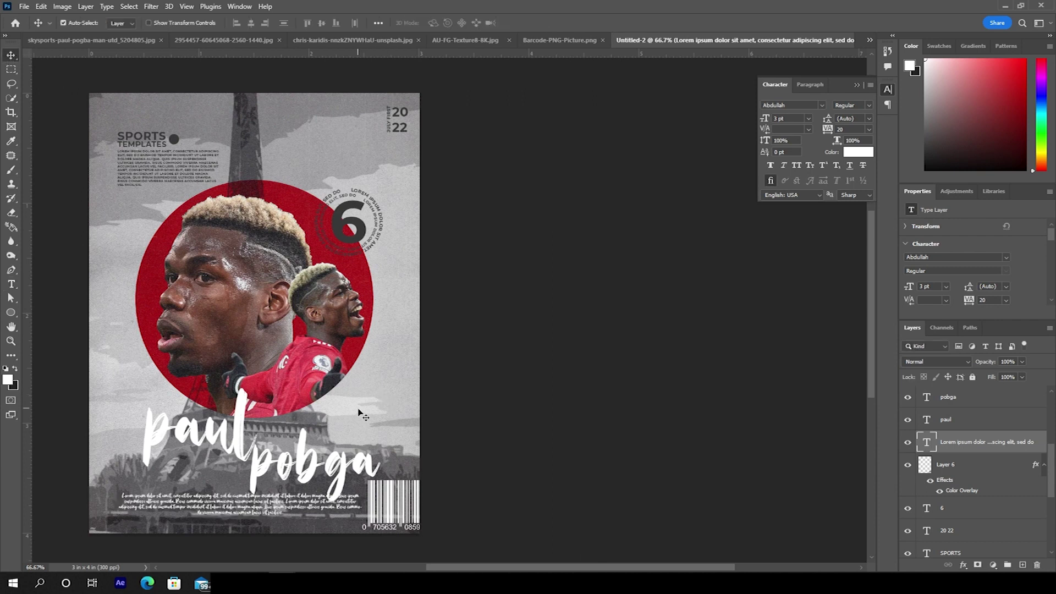
{"action": "key", "text": "Down"}
{"action": "key", "text": "Down"}
{"action": "key", "text": "Down"}
{"action": "key", "text": "Down"}
{"action": "key", "text": "Down"}
{"action": "key", "text": "Down"}
{"action": "key", "text": "Down"}
{"action": "key", "text": "Down"}
{"action": "key", "text": "Down"}
{"action": "key", "text": "Down"}
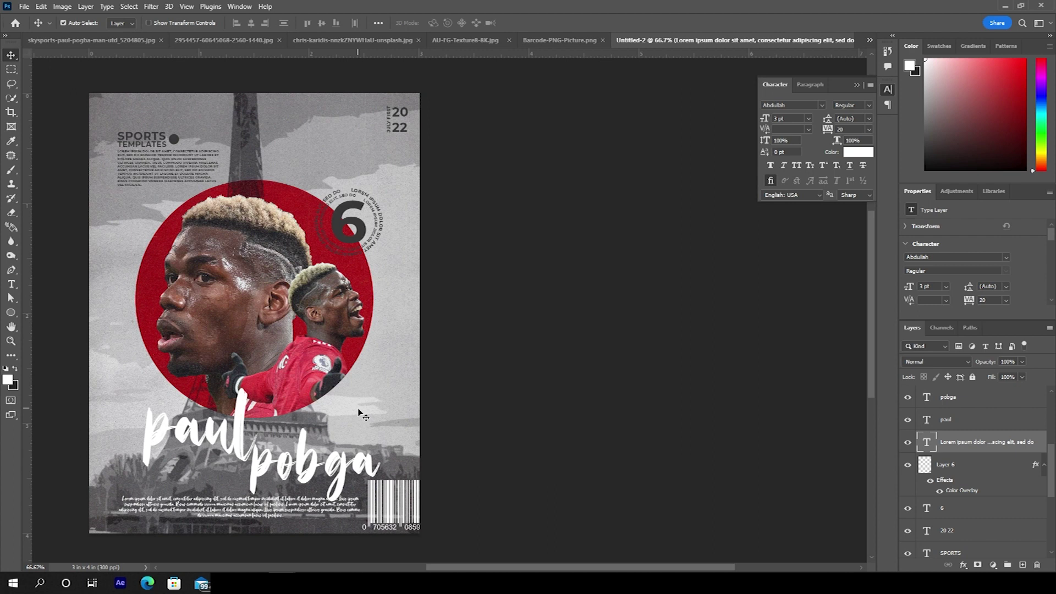
{"action": "key", "text": "Down"}
{"action": "key", "text": "Down"}
{"action": "key", "text": "Down"}
{"action": "key", "text": "Down"}
{"action": "key", "text": "Down"}
{"action": "key", "text": "Down"}
{"action": "key", "text": "Down"}
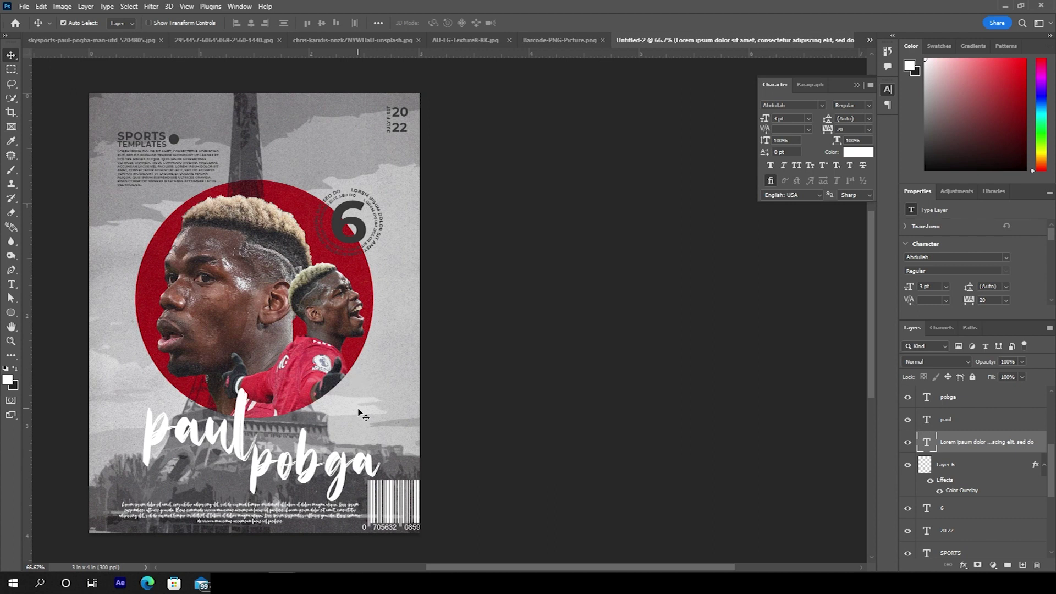
{"action": "key", "text": "Down"}
{"action": "key", "text": "Down"}
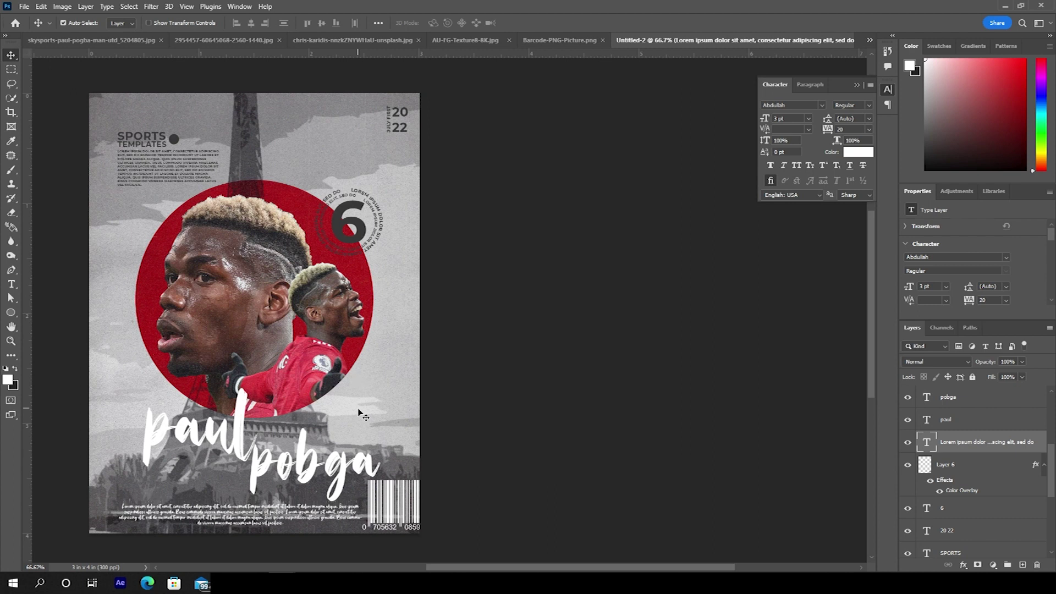
{"action": "key", "text": "Down"}
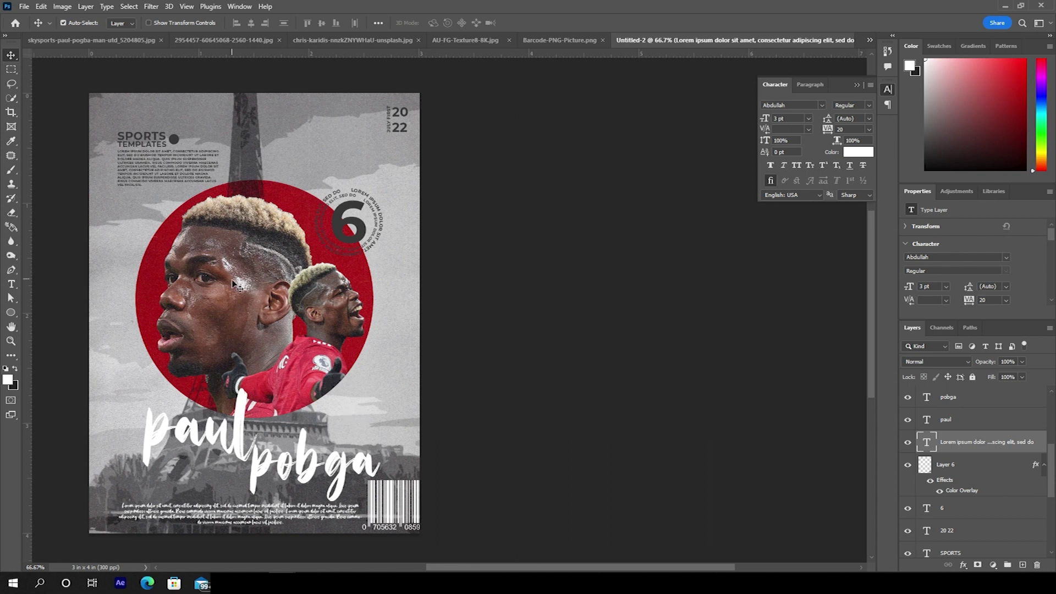
Step: In the Camera Raw filter, set the smaller player on Layer 2 to Highlights -100, Clarity +84 and Texture -25
{"action": "left_click", "coordinate": [232, 302]}
{"action": "right_click", "coordinate": [226, 302]}
{"action": "left_click", "coordinate": [242, 319]}
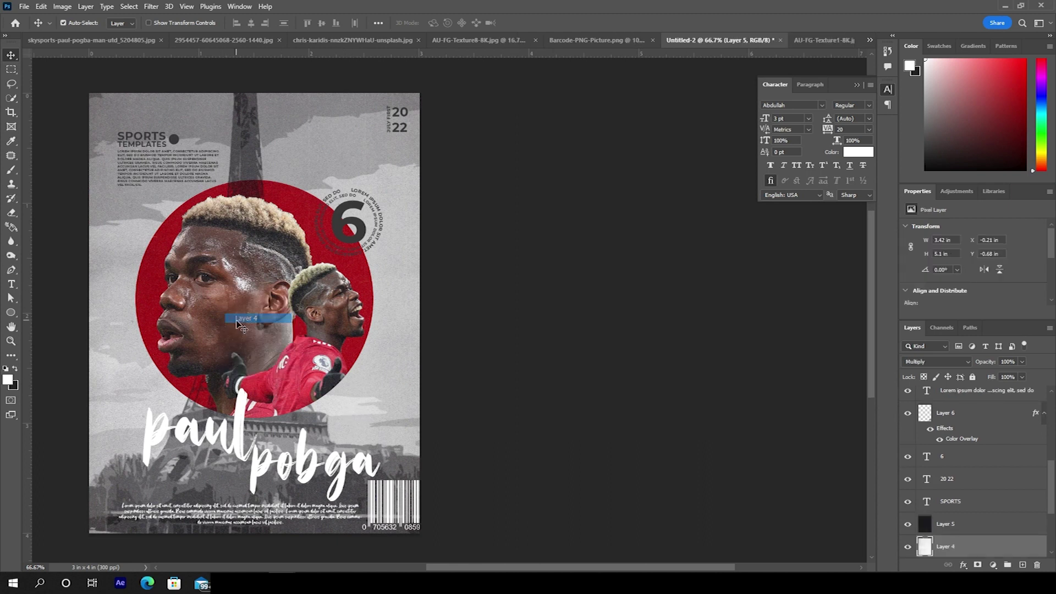
{"action": "scroll", "coordinate": [1051, 528], "scroll_direction": "down", "scroll_amount": 4}
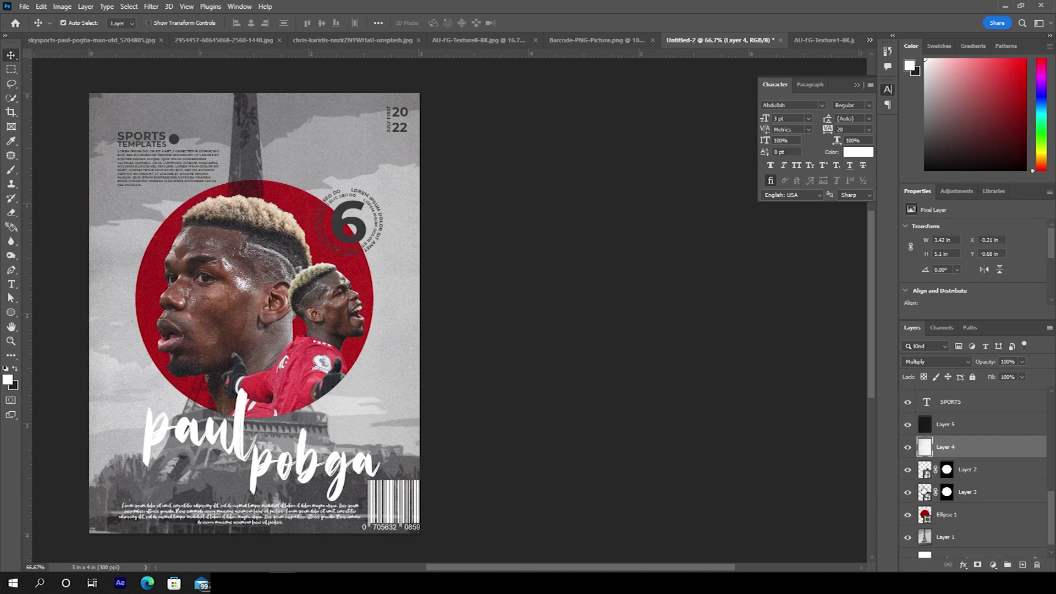
{"action": "left_click", "coordinate": [923, 474]}
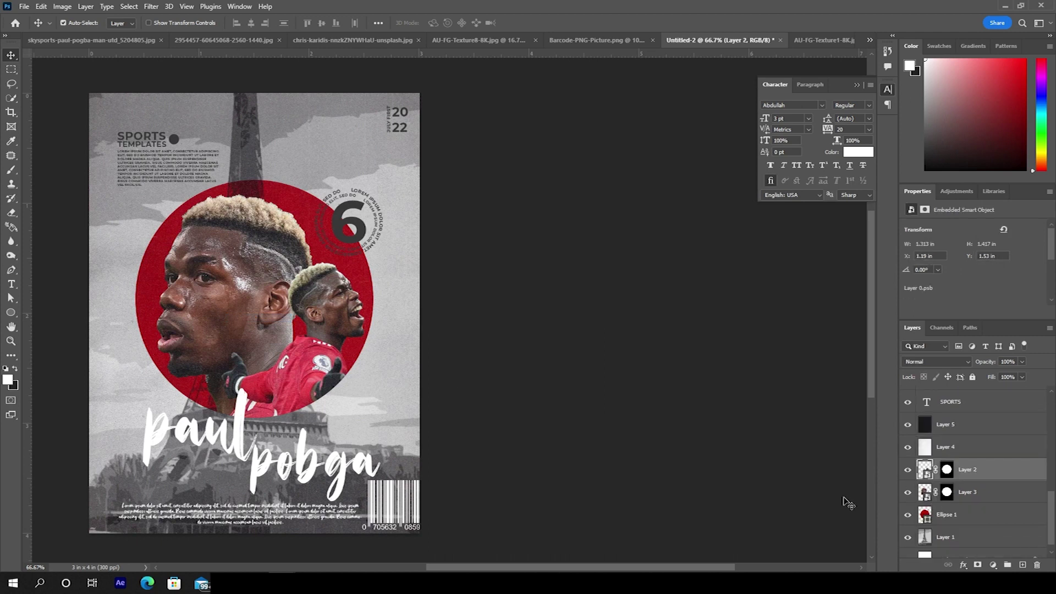
{"action": "left_click", "coordinate": [151, 11]}
{"action": "left_click", "coordinate": [198, 90]}
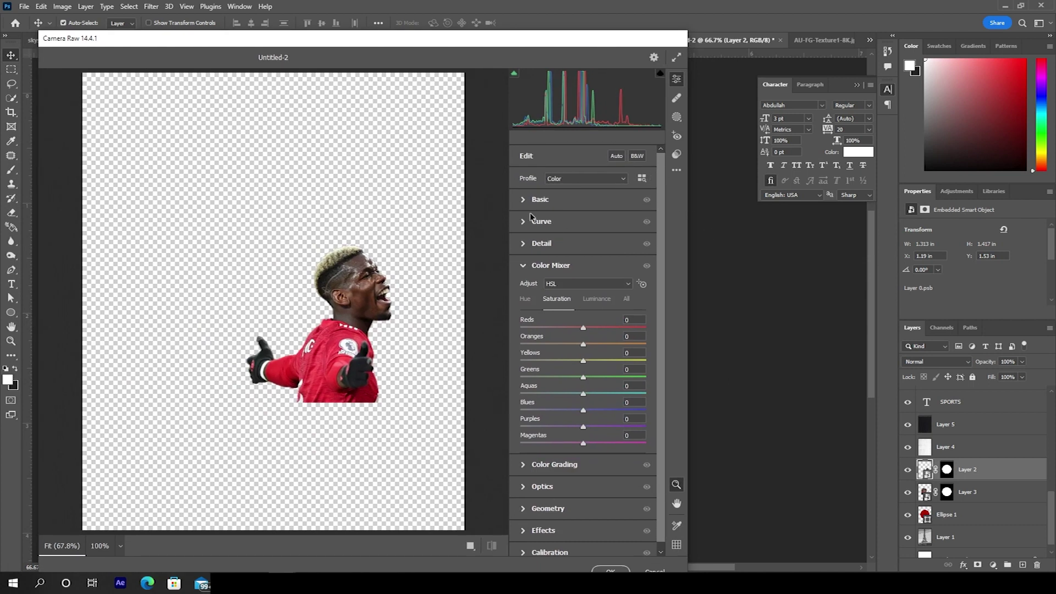
{"action": "left_click", "coordinate": [523, 201]}
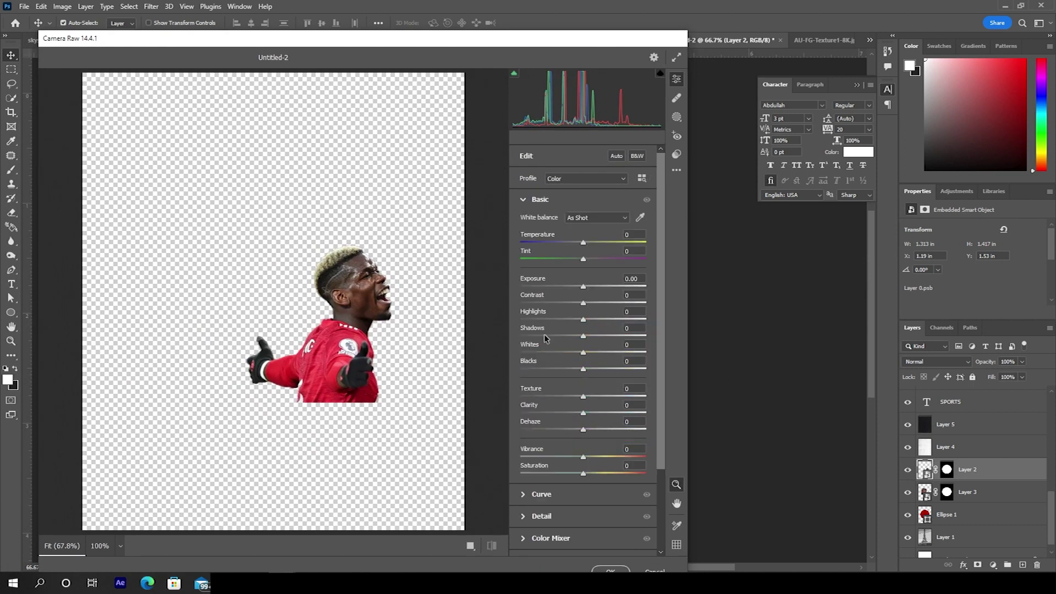
{"action": "left_click_drag", "start_coordinate": [531, 322], "coordinate": [496, 319]}
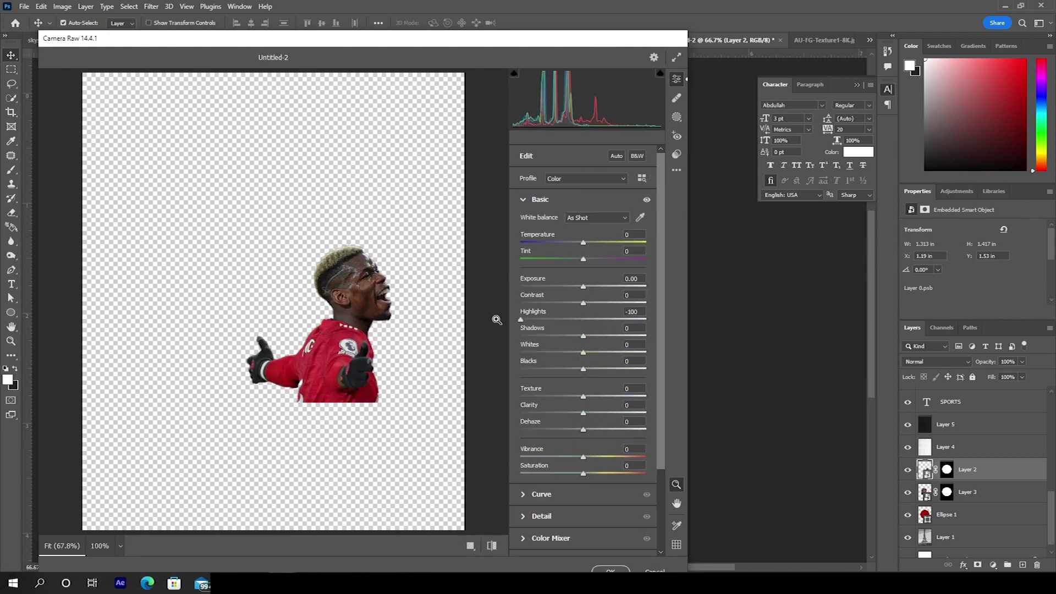
{"action": "left_click", "coordinate": [633, 415]}
{"action": "left_click", "coordinate": [567, 396]}
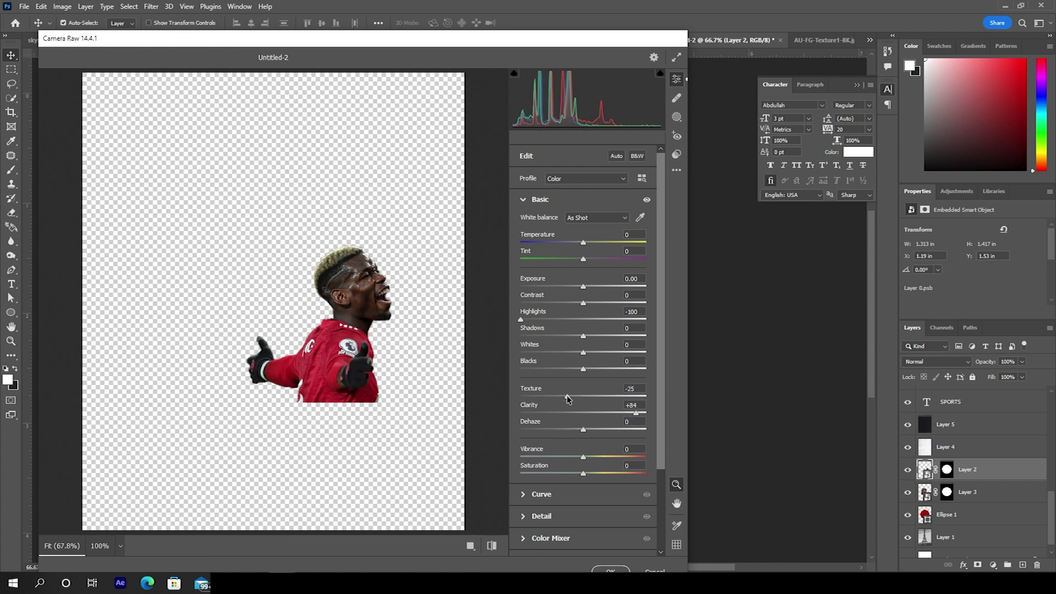
Step: Add noise reduction to the smaller player, set every colour's saturation except Reds to -100, and apply the Camera Raw filter
{"action": "left_click", "coordinate": [526, 517]}
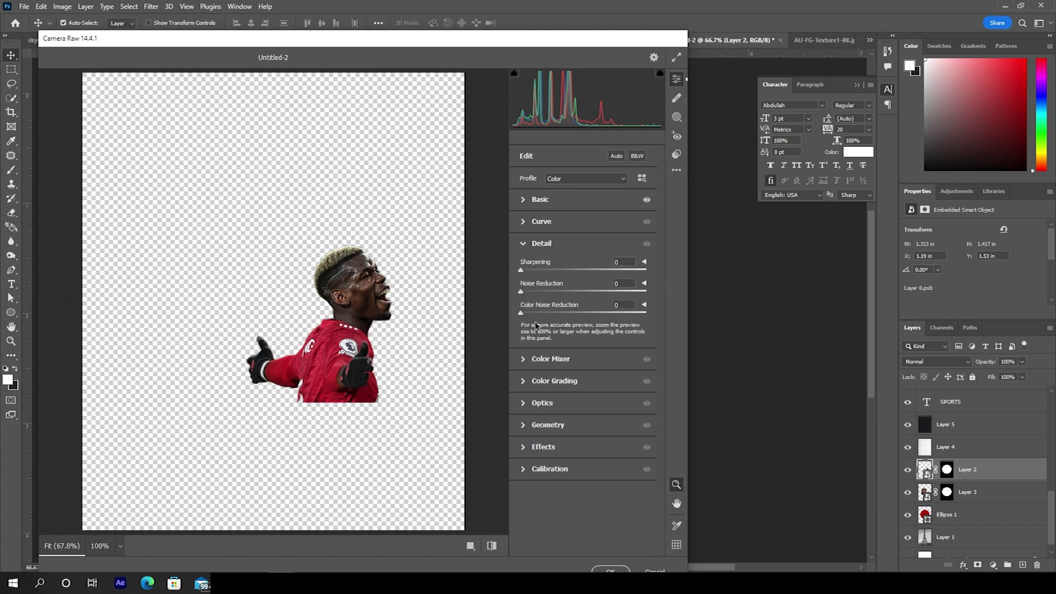
{"action": "left_click", "coordinate": [542, 291]}
{"action": "left_click", "coordinate": [525, 361]}
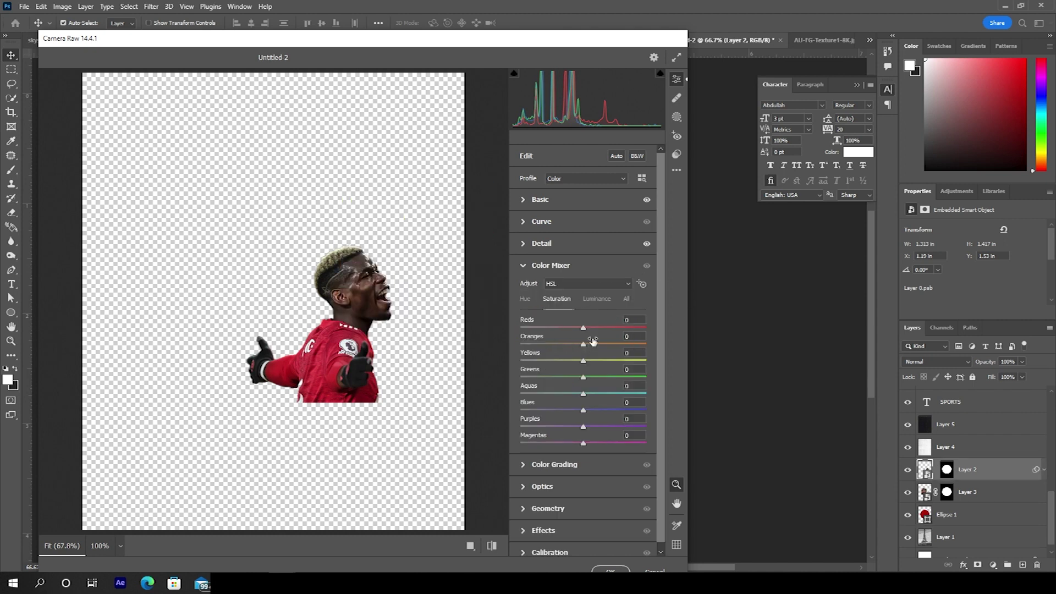
{"action": "left_click_drag", "start_coordinate": [533, 345], "coordinate": [472, 435]}
{"action": "left_click_drag", "start_coordinate": [583, 444], "coordinate": [465, 450]}
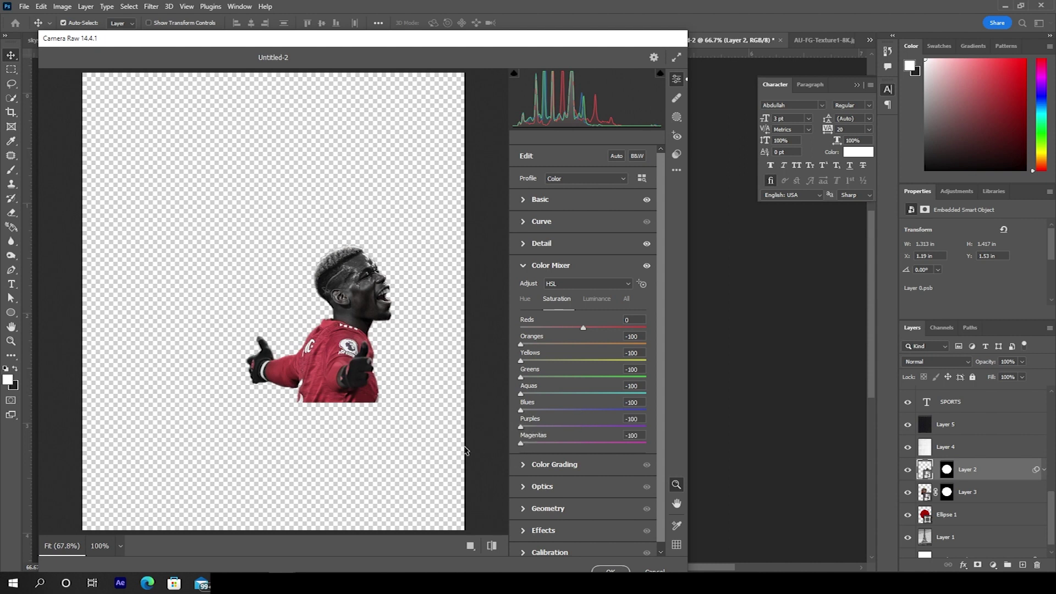
{"action": "left_click", "coordinate": [611, 570]}
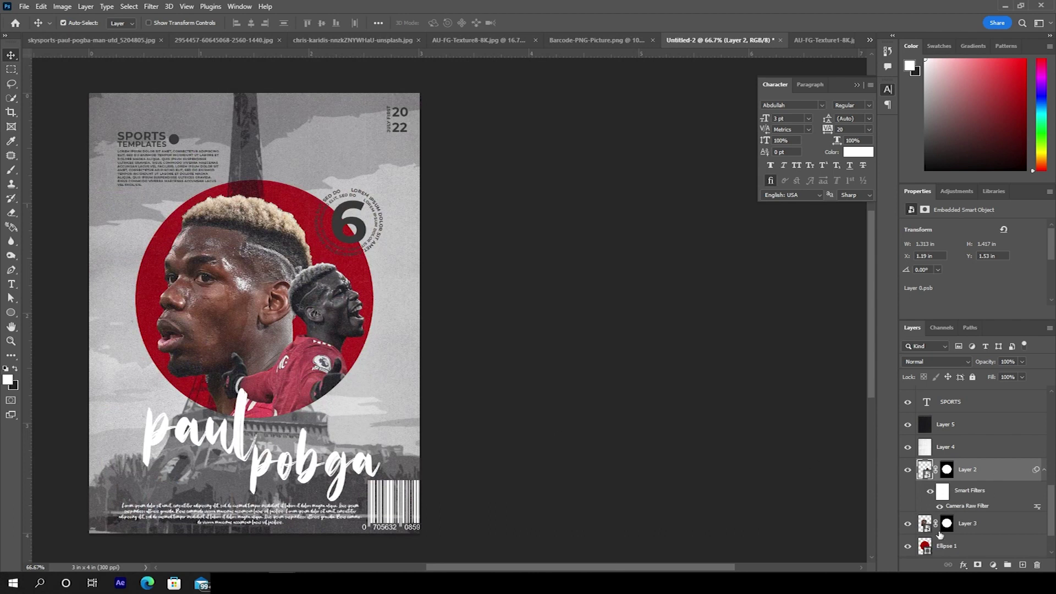
Step: Open the larger player on Layer 3 in the Camera Raw filter and apply the previous settings to it
{"action": "left_click", "coordinate": [925, 523]}
{"action": "left_click", "coordinate": [908, 523]}
{"action": "left_click", "coordinate": [907, 523]}
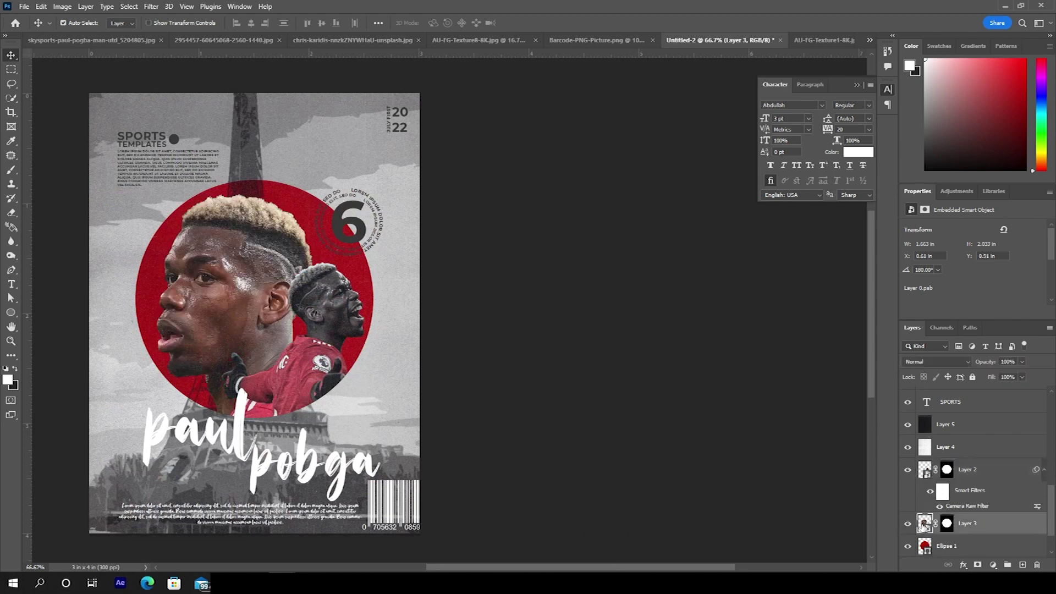
{"action": "left_click", "coordinate": [151, 6]}
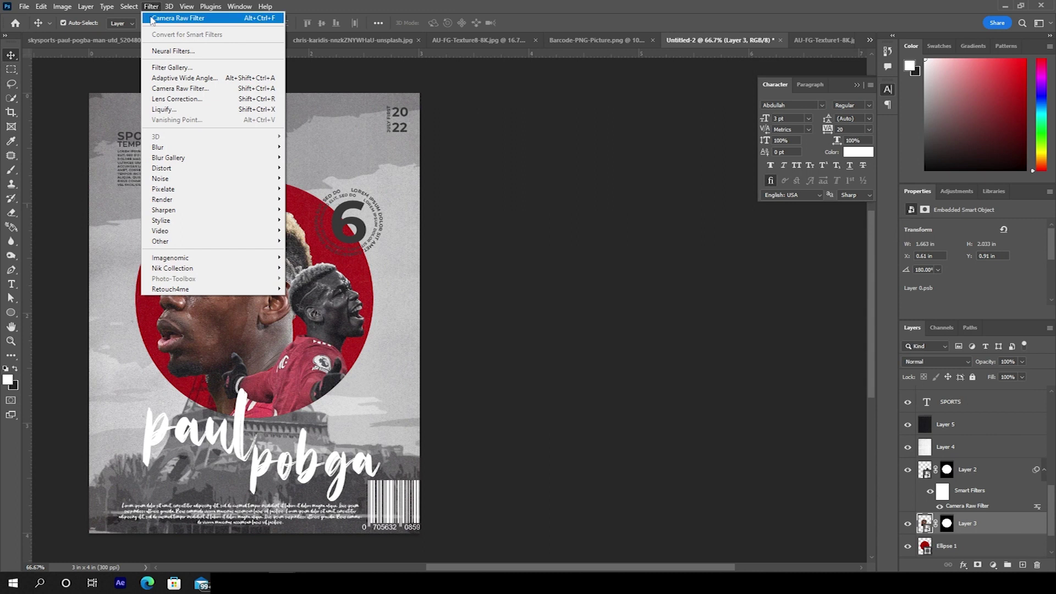
{"action": "left_click", "coordinate": [152, 20]}
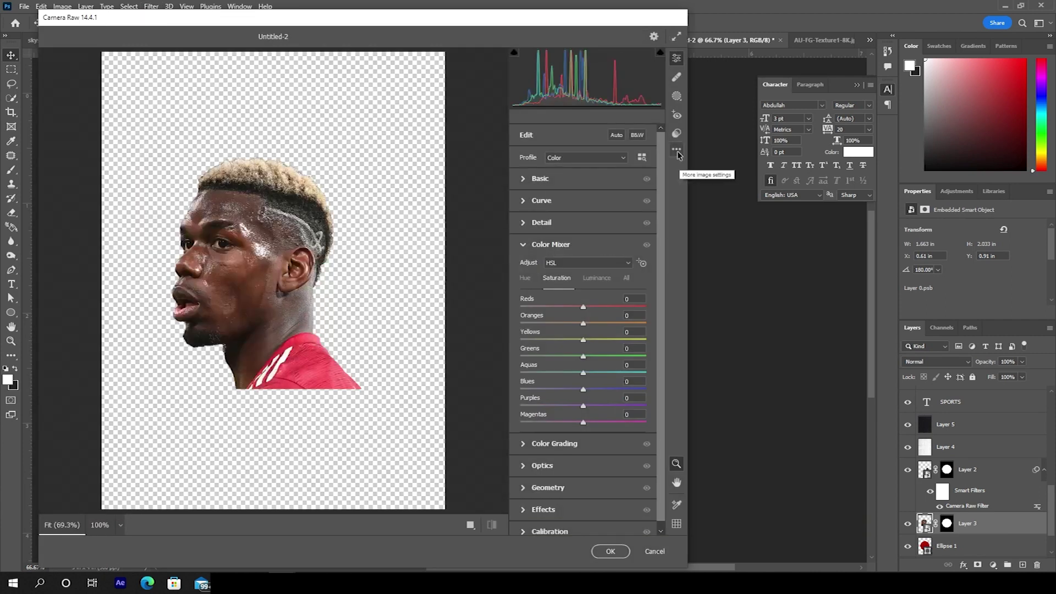
{"action": "left_click", "coordinate": [676, 150]}
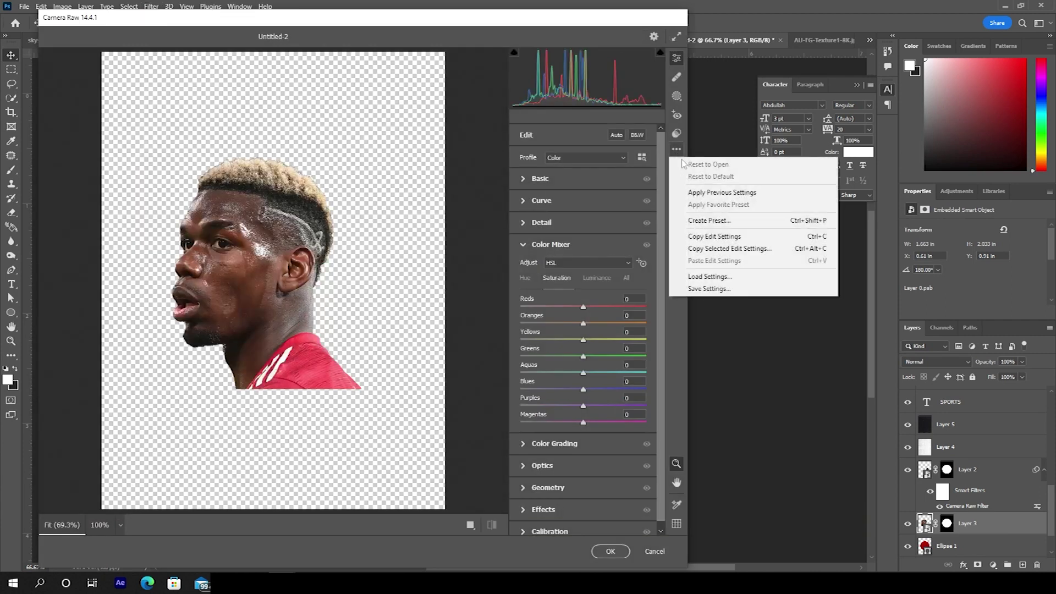
{"action": "left_click", "coordinate": [696, 193]}
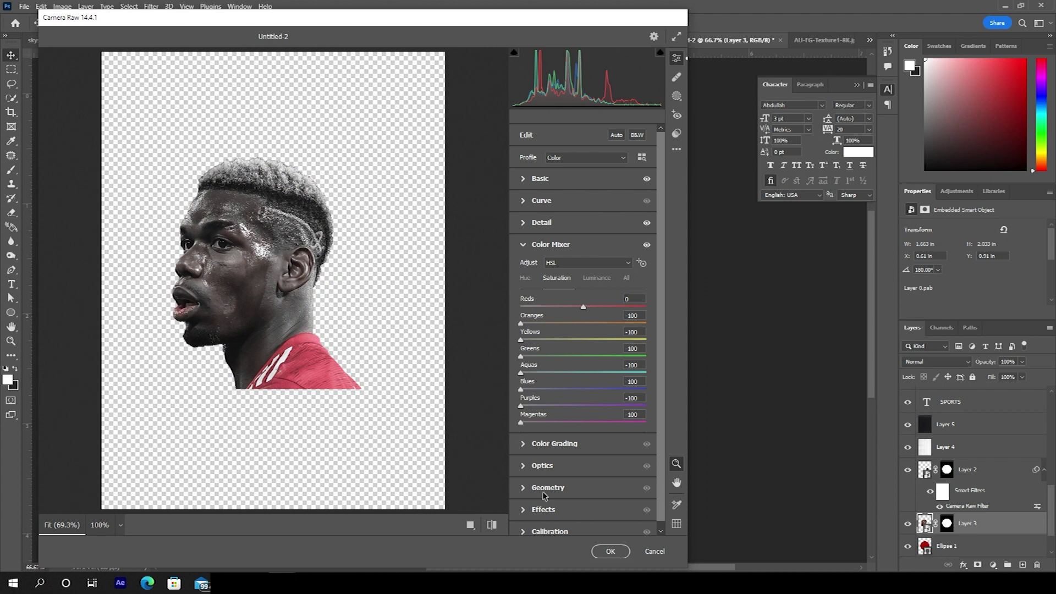
Step: Raise the larger player's Texture above zero and apply the Camera Raw filter
{"action": "left_click", "coordinate": [526, 179]}
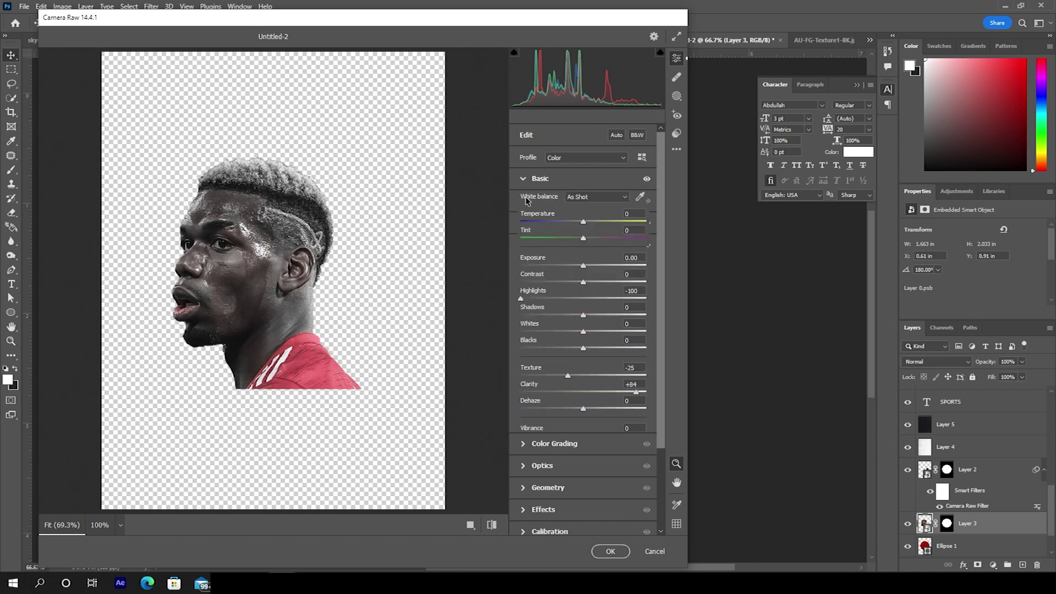
{"action": "left_click", "coordinate": [596, 375]}
{"action": "left_click", "coordinate": [610, 552]}
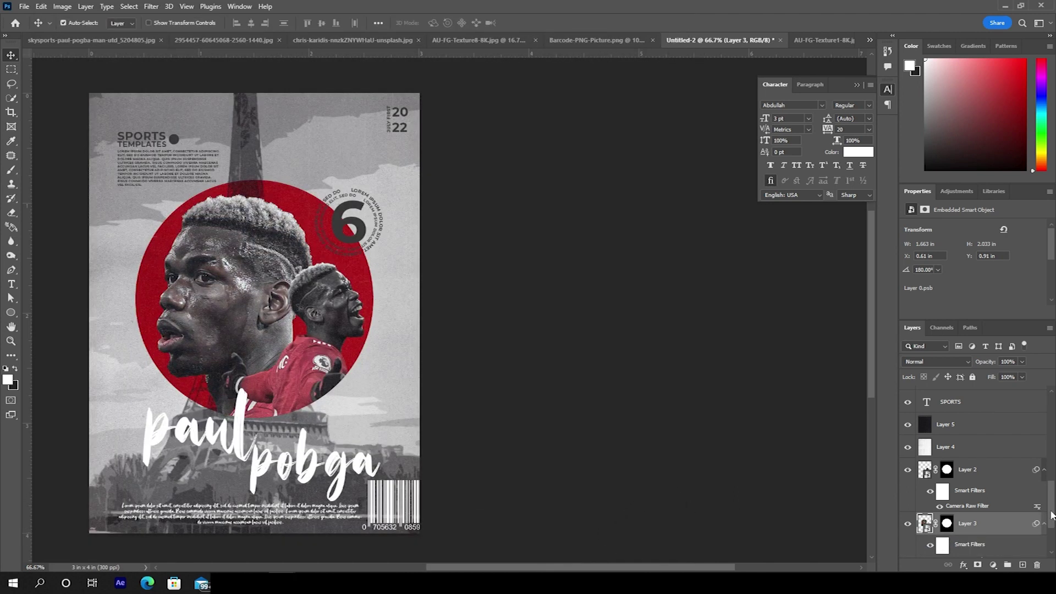
Step: Add a Color Lookup adjustment layer above all other layers and load windymoodlut 2020.cube as its 3D LUT
{"action": "left_click_drag", "start_coordinate": [1052, 515], "coordinate": [1042, 408]}
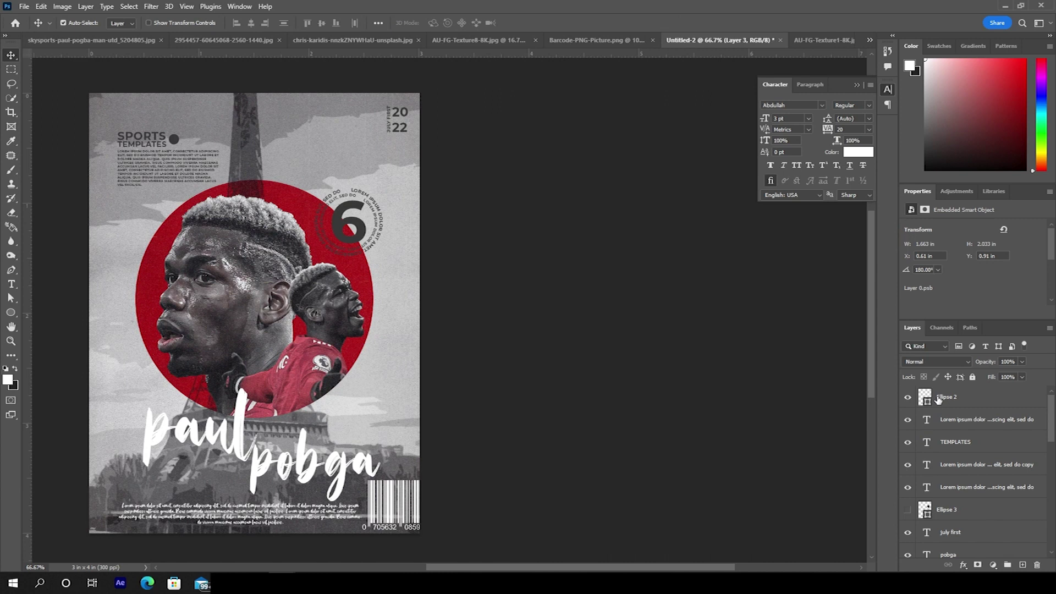
{"action": "left_click", "coordinate": [939, 399]}
{"action": "left_click", "coordinate": [993, 566]}
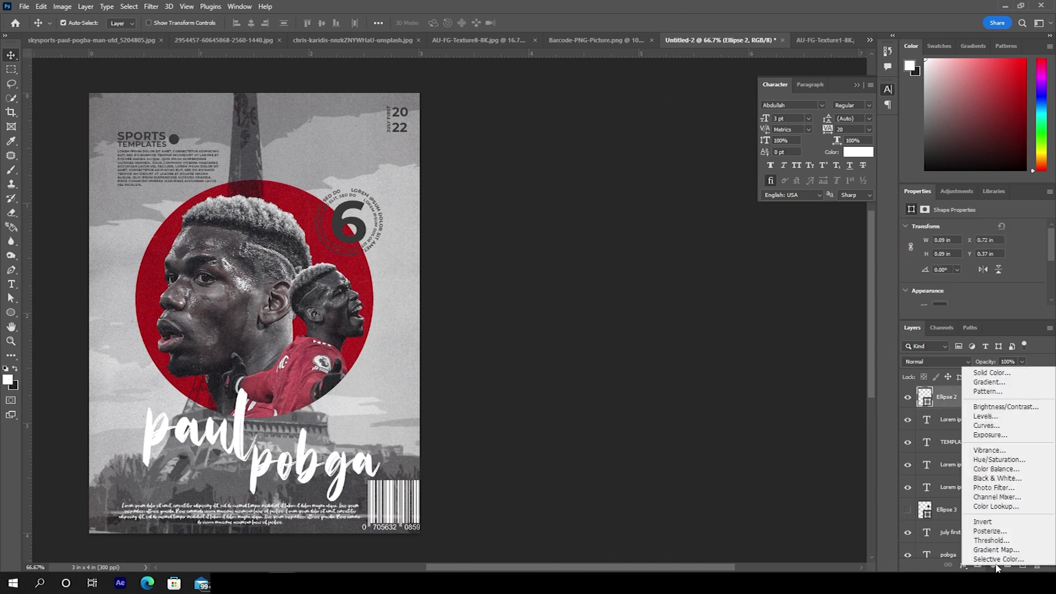
{"action": "left_click", "coordinate": [990, 517]}
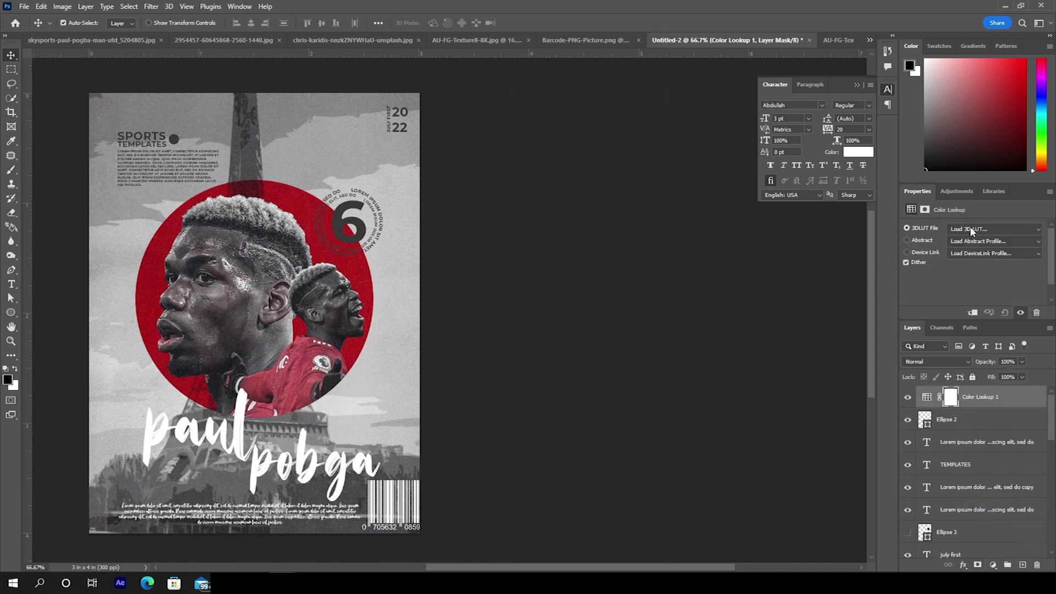
{"action": "left_click", "coordinate": [972, 230]}
{"action": "left_click", "coordinate": [947, 242]}
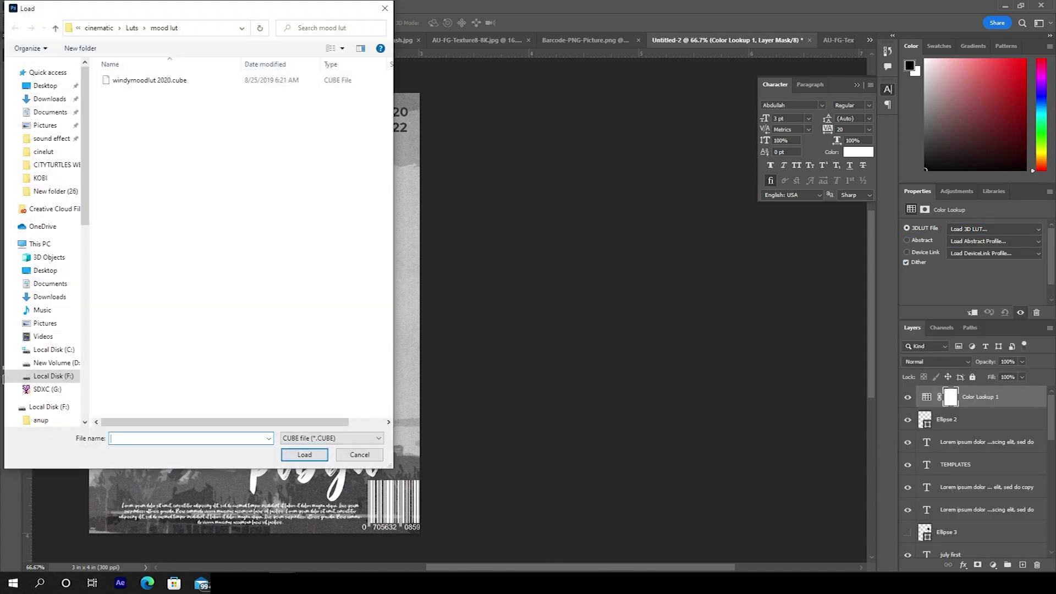
{"action": "left_click", "coordinate": [173, 81]}
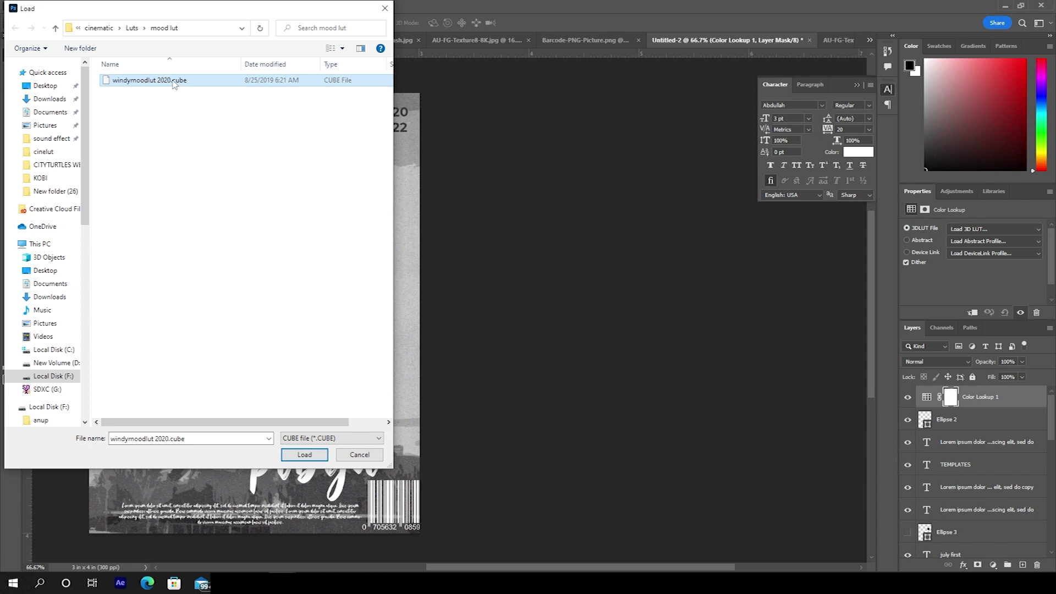
{"action": "left_click", "coordinate": [305, 455]}
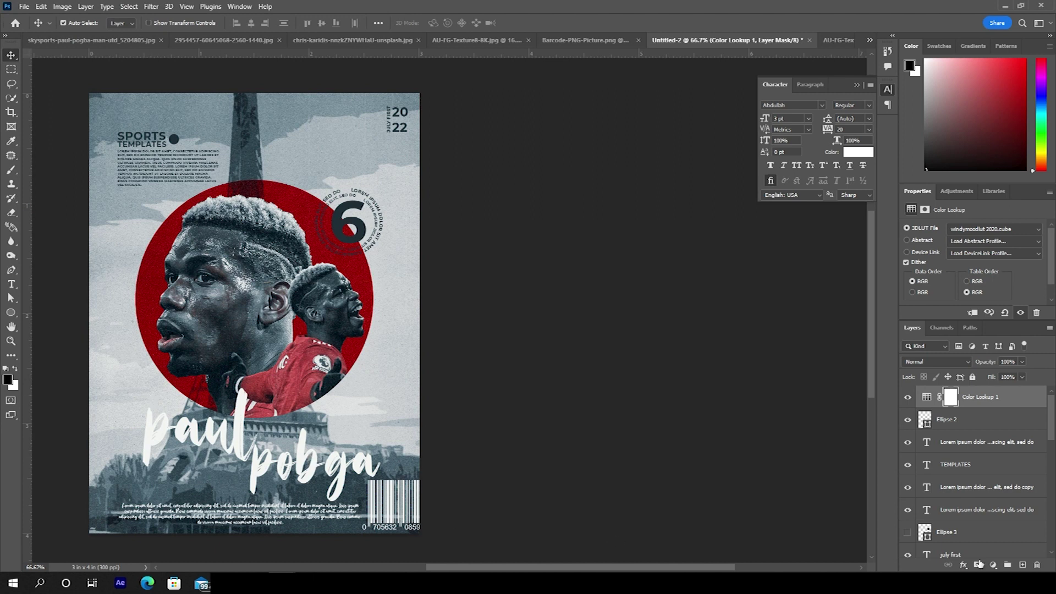
Step: Add a new empty layer directly above Ellipse 1, beneath both player layers
{"action": "left_click_drag", "start_coordinate": [1047, 423], "coordinate": [1041, 537]}
{"action": "left_click", "coordinate": [927, 517]}
{"action": "left_click", "coordinate": [1023, 565]}
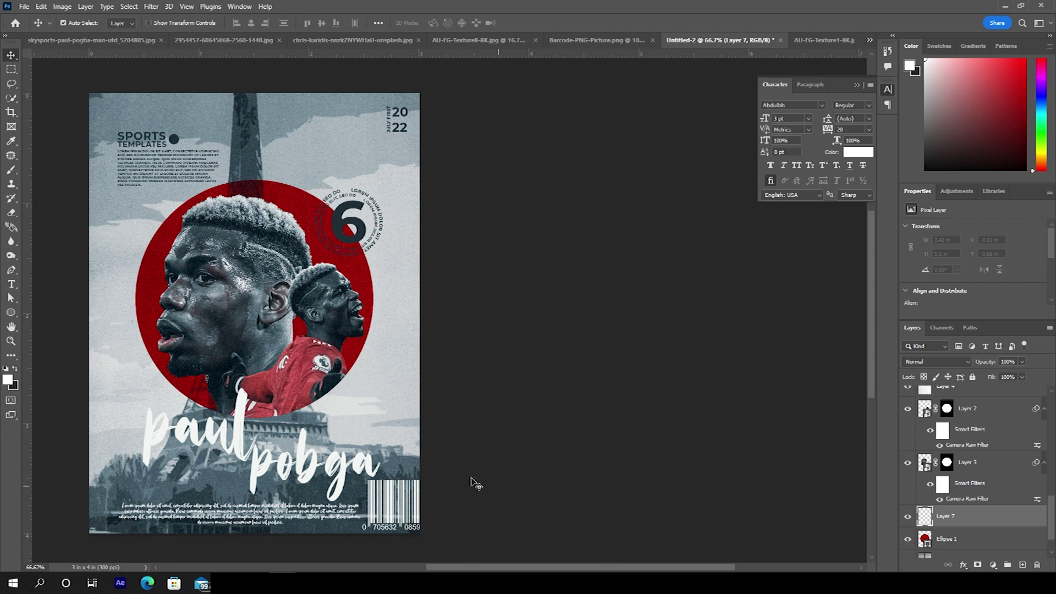
Step: Paint a solid dark area across the poster's lower part on Layer 7 with a 500 px Hard Round brush
{"action": "key", "text": "b"}
{"action": "left_click", "coordinate": [80, 23]}
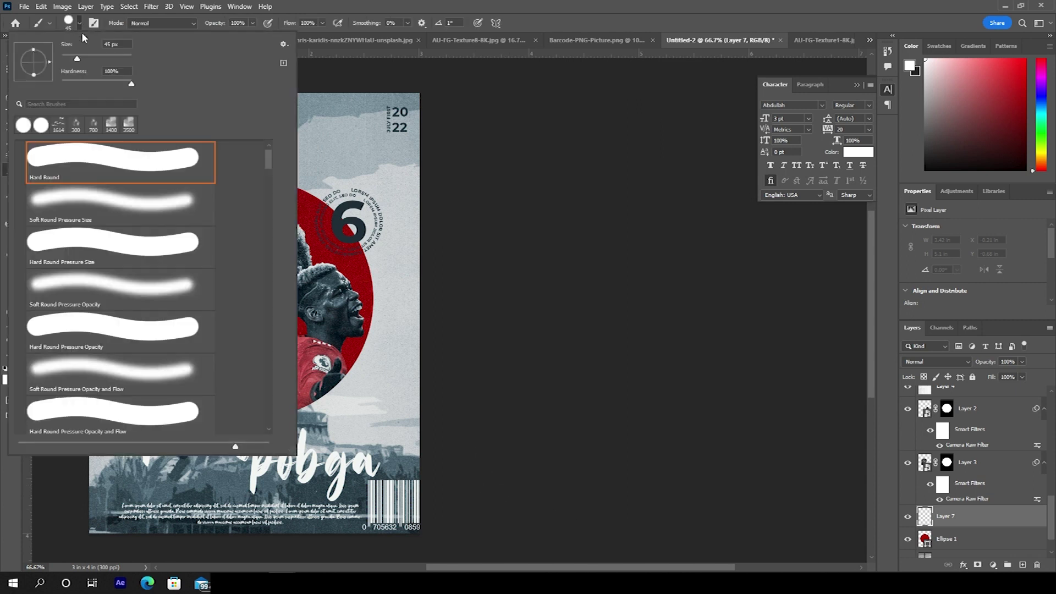
{"action": "double_click", "coordinate": [105, 162]}
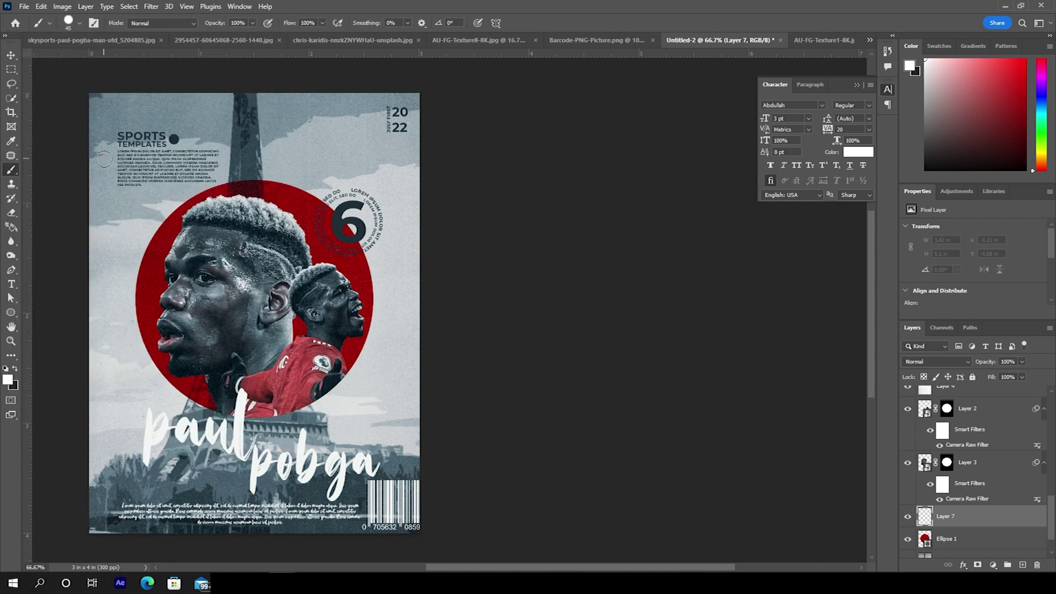
{"action": "left_click", "coordinate": [14, 368]}
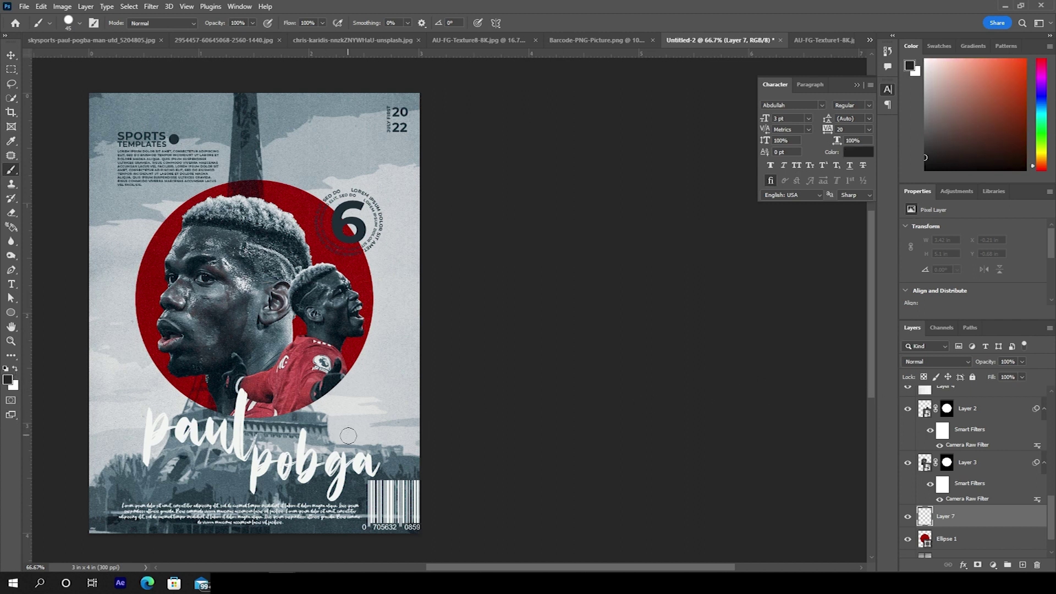
{"action": "key", "text": "bracketright"}
{"action": "key", "text": "bracketright"}
{"action": "key", "text": "bracketright"}
{"action": "key", "text": "bracketright"}
{"action": "key", "text": "bracketright"}
{"action": "key", "text": "bracketright"}
{"action": "key", "text": "bracketright"}
{"action": "key", "text": "bracketright"}
{"action": "key", "text": "bracketright"}
{"action": "key", "text": "bracketright"}
{"action": "key", "text": "bracketright"}
{"action": "key", "text": "bracketright"}
{"action": "key", "text": "bracketright"}
{"action": "left_click_drag", "start_coordinate": [75, 448], "coordinate": [457, 498]}
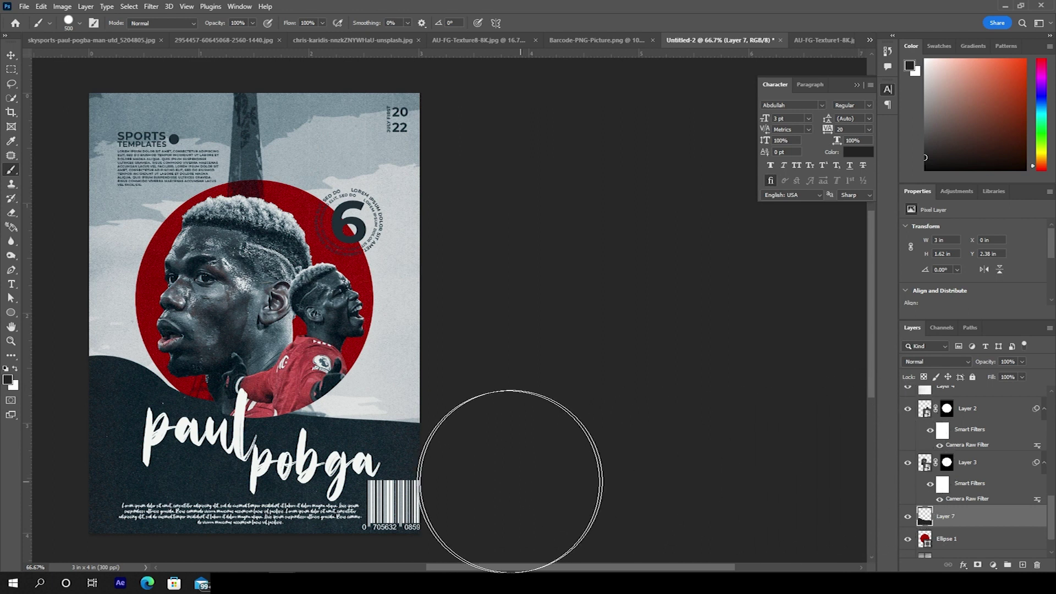
Step: Set the blend mode of Layer 7, the dark painted area, to Hard Light
{"action": "left_click", "coordinate": [935, 363]}
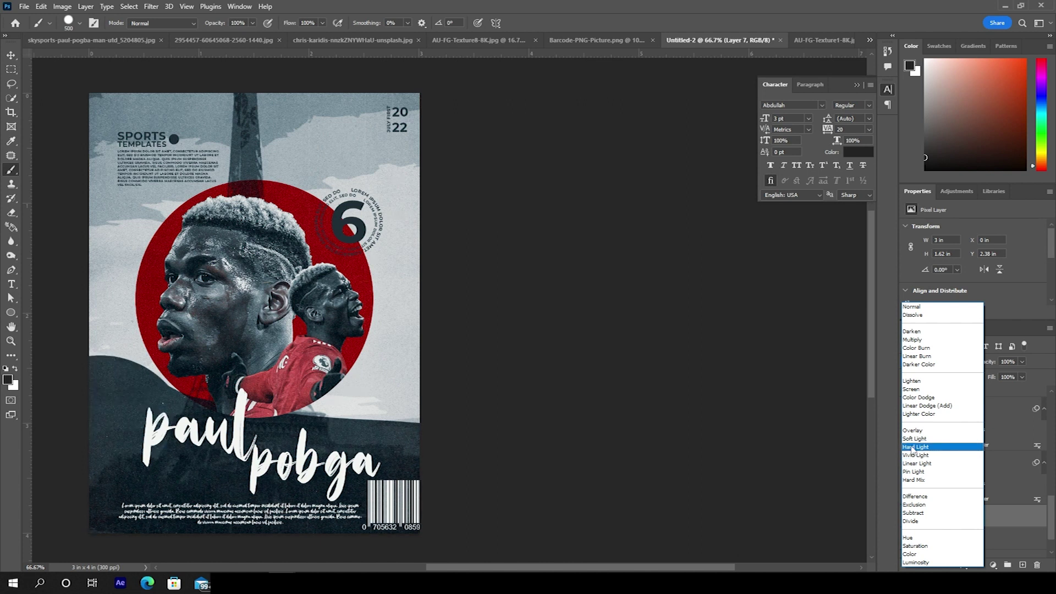
{"action": "left_click", "coordinate": [913, 448]}
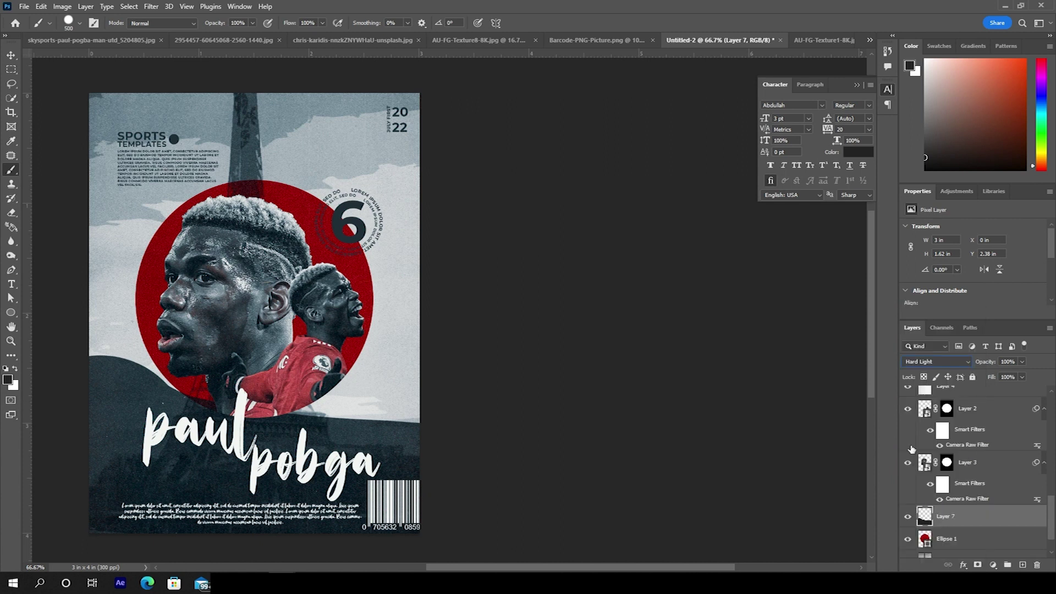
{"action": "key", "text": "ctrl"}
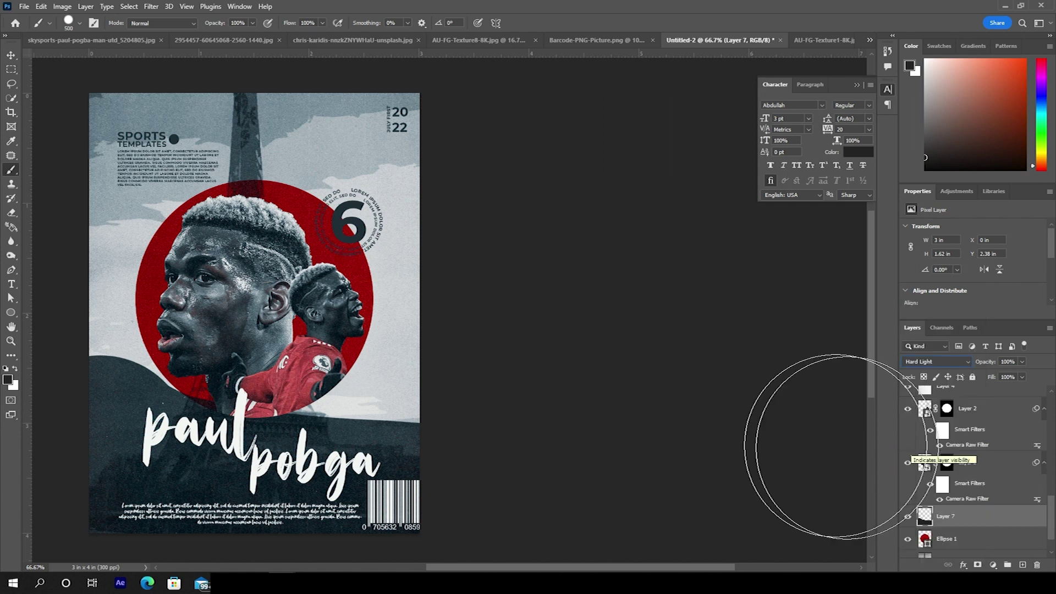
Step: Choose the 1614 px cloud brush and add a new empty layer above Layer 7
{"action": "left_click", "coordinate": [79, 24]}
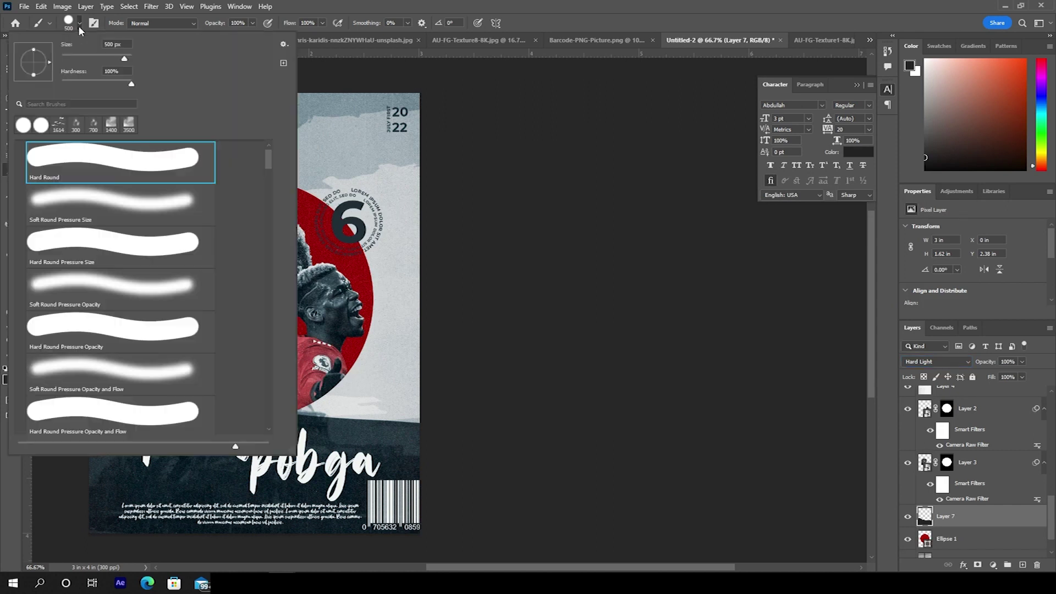
{"action": "key", "text": "ctrl"}
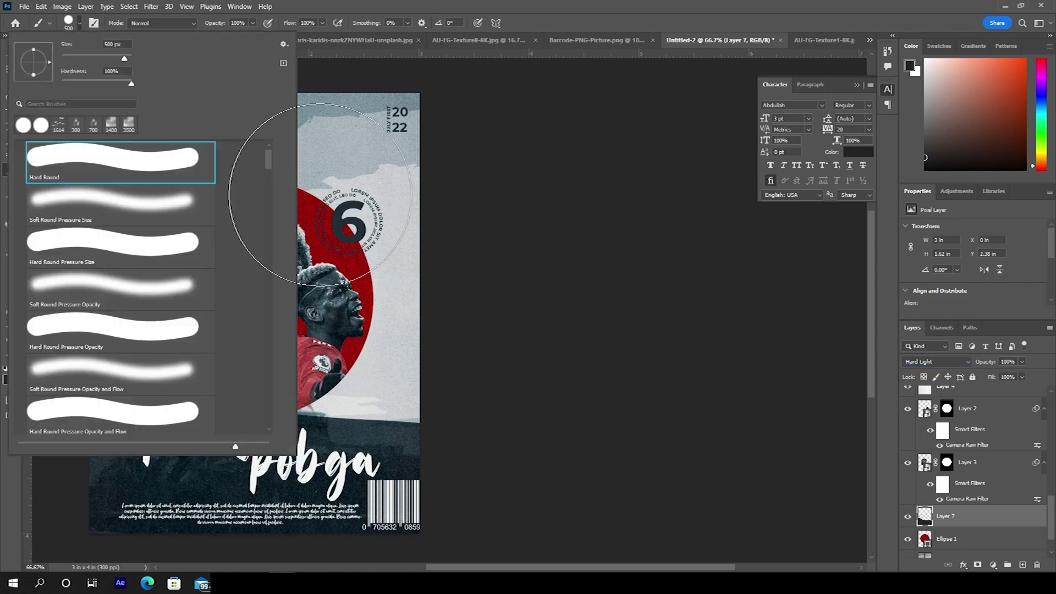
{"action": "left_click_drag", "start_coordinate": [269, 159], "coordinate": [259, 288]}
{"action": "left_click", "coordinate": [164, 249]}
{"action": "left_click", "coordinate": [956, 519]}
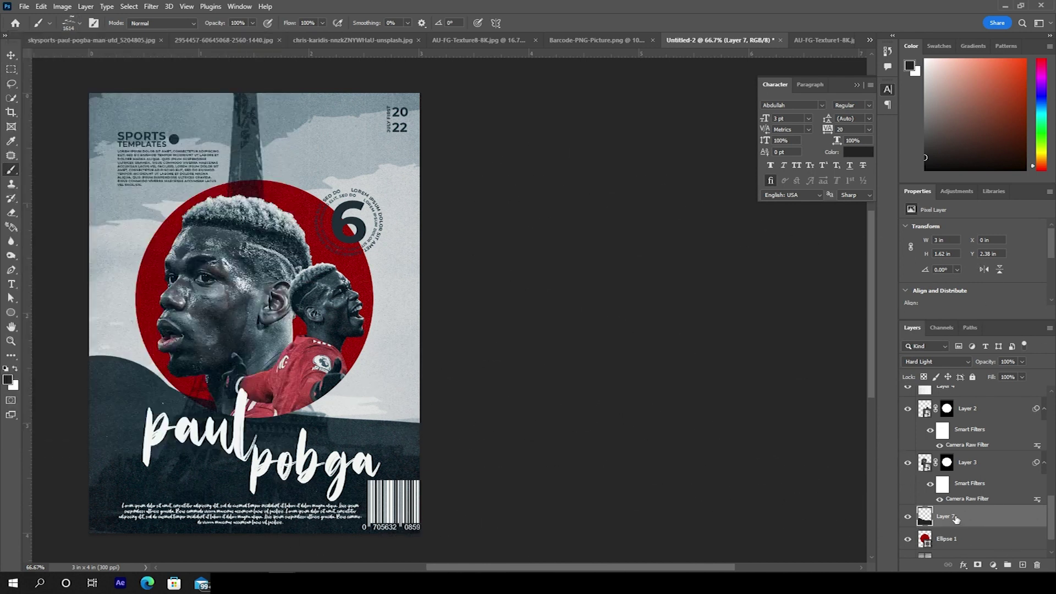
{"action": "left_click", "coordinate": [1022, 566]}
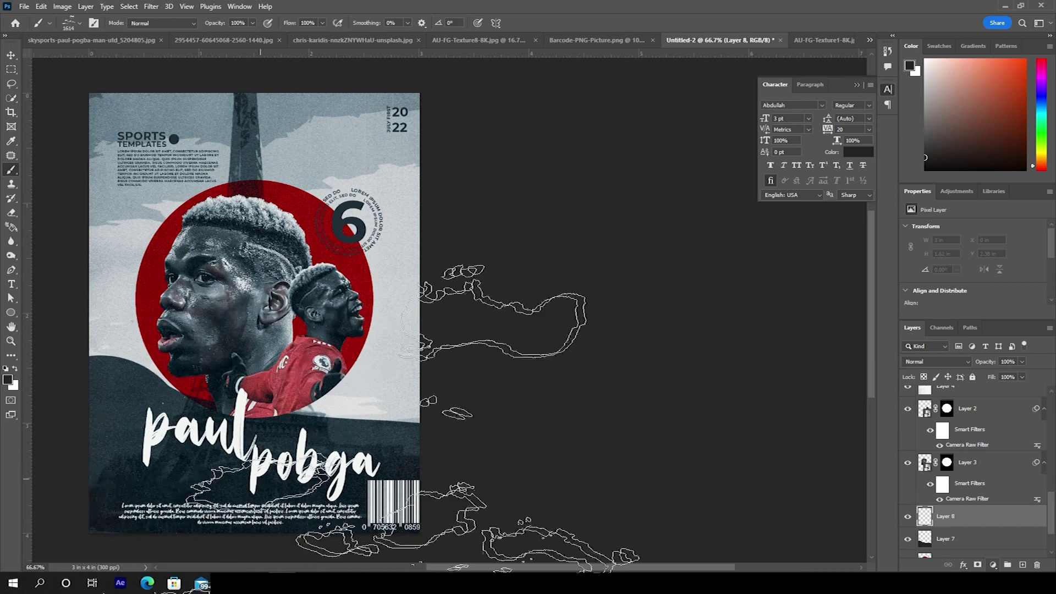
Step: Stamp a dark cloud near the poster's right edge on Layer 8 with the cloud brush at 1400 px
{"action": "key", "text": "bracketleft"}
{"action": "key", "text": "bracketleft"}
{"action": "key", "text": "bracketleft"}
{"action": "key", "text": "bracketleft"}
{"action": "key", "text": "bracketleft"}
{"action": "key", "text": "bracketleft"}
{"action": "key", "text": "bracketleft"}
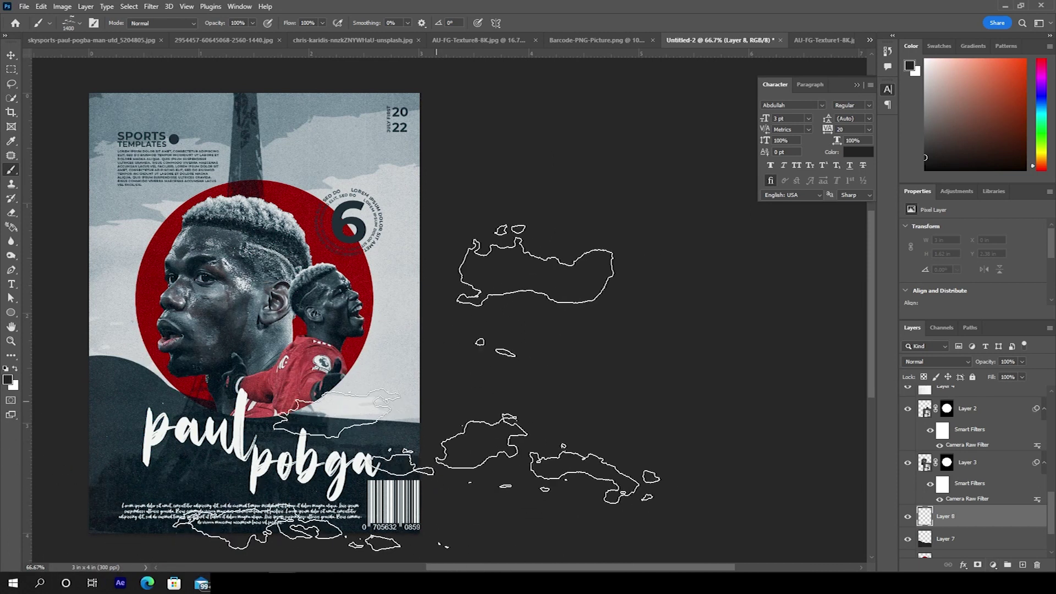
{"action": "left_click", "coordinate": [358, 405]}
Step: Stamp more dark clouds across the poster's lower half and left edge on Layer 8, with the cloud brush at up to about 1000 px
{"action": "key", "text": "bracketleft"}
{"action": "key", "text": "bracketleft"}
{"action": "key", "text": "bracketleft"}
{"action": "key", "text": "bracketleft"}
{"action": "key", "text": "bracketleft"}
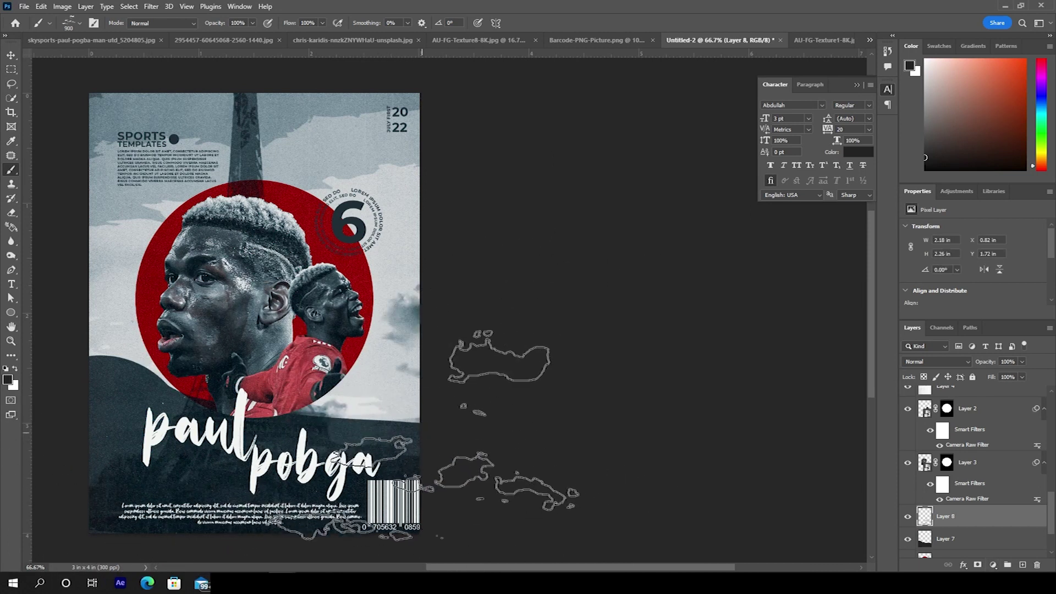
{"action": "key", "text": "bracketright"}
{"action": "key", "text": "bracketright"}
{"action": "key", "text": "bracketright"}
{"action": "key", "text": "bracketright"}
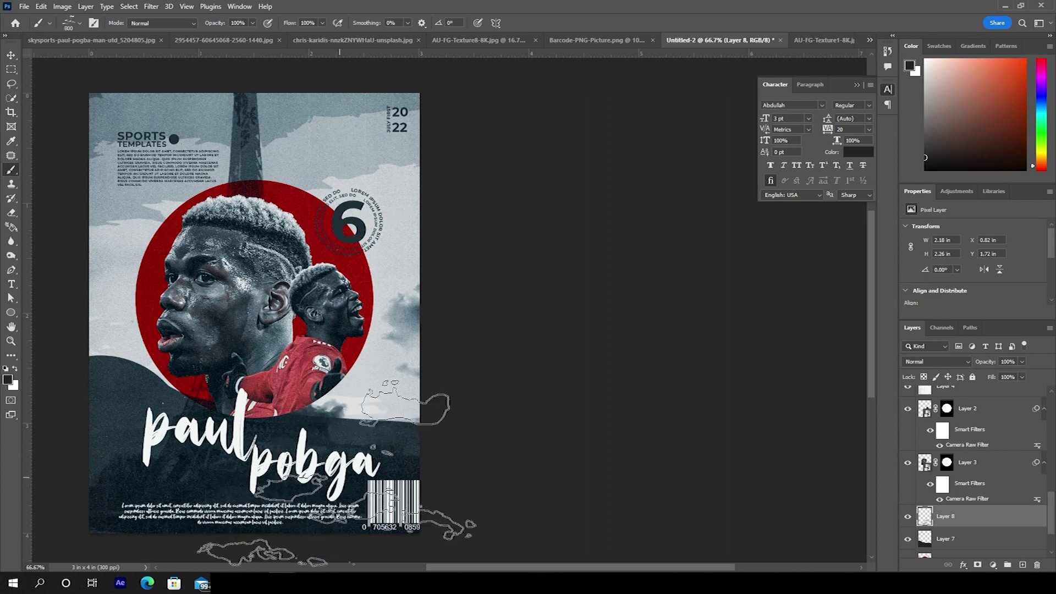
{"action": "left_click", "coordinate": [347, 506]}
{"action": "key", "text": "bracketright"}
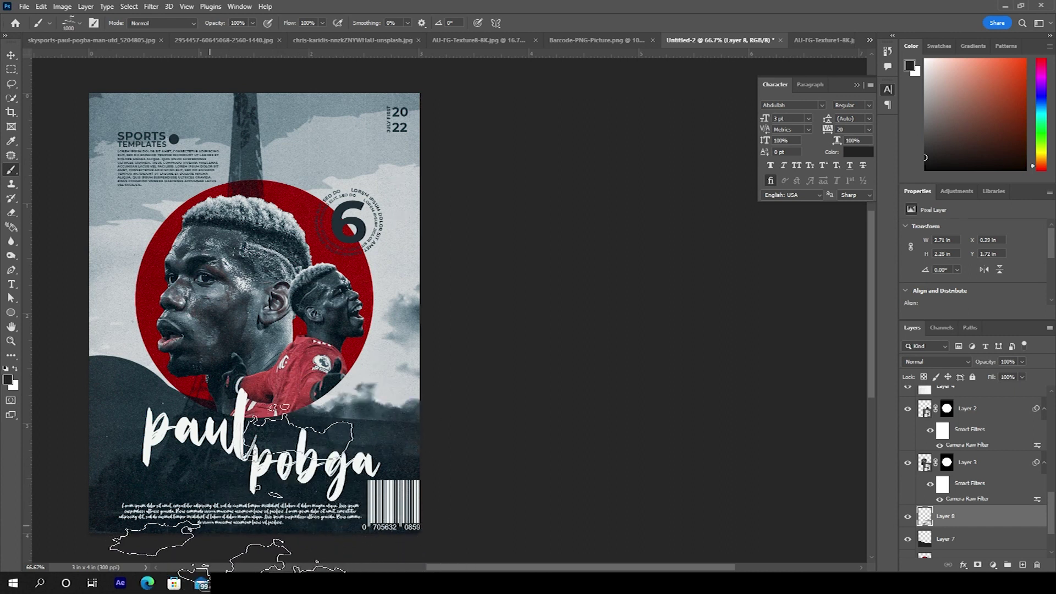
{"action": "left_click", "coordinate": [320, 492]}
{"action": "key", "text": "bracketright"}
{"action": "key", "text": "bracketright"}
{"action": "key", "text": "bracketleft"}
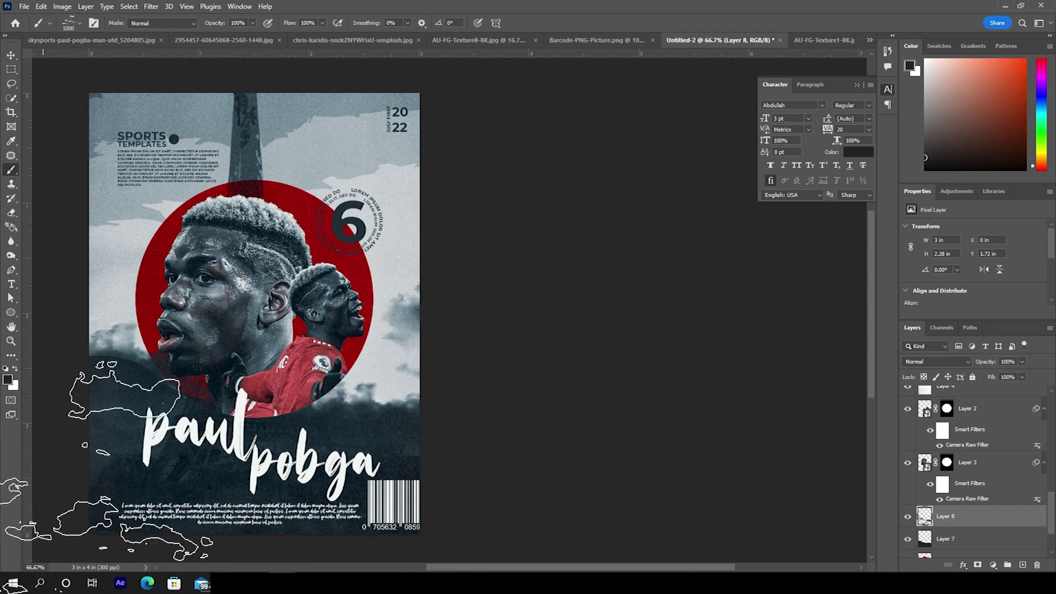
{"action": "key", "text": "bracketleft"}
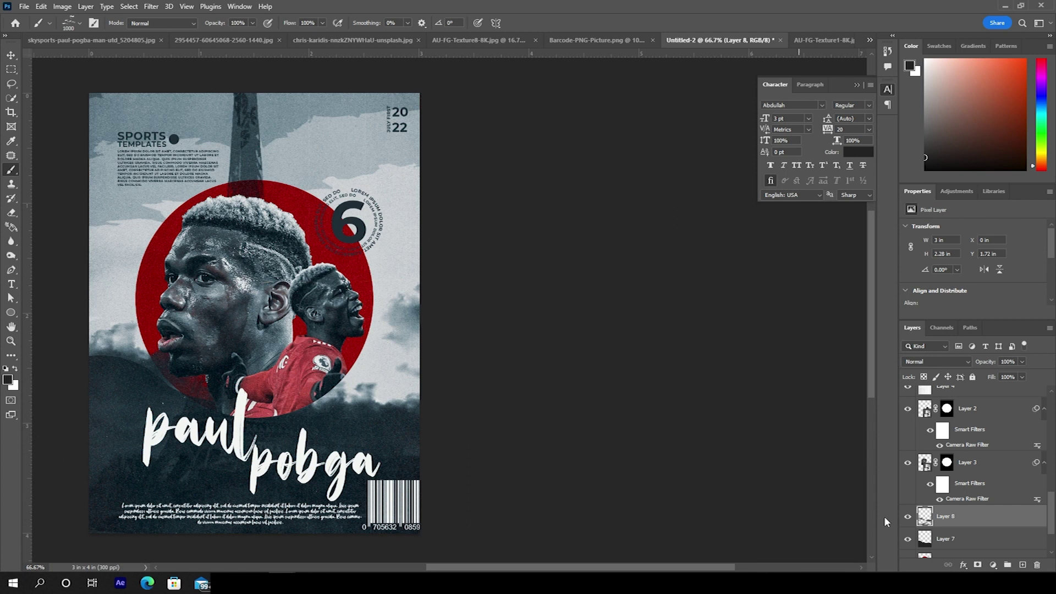
Step: Add a layer mask to Layer 7 and paint black cloud shapes on it at 1400 px to break up the dark area's edge
{"action": "left_click", "coordinate": [924, 541]}
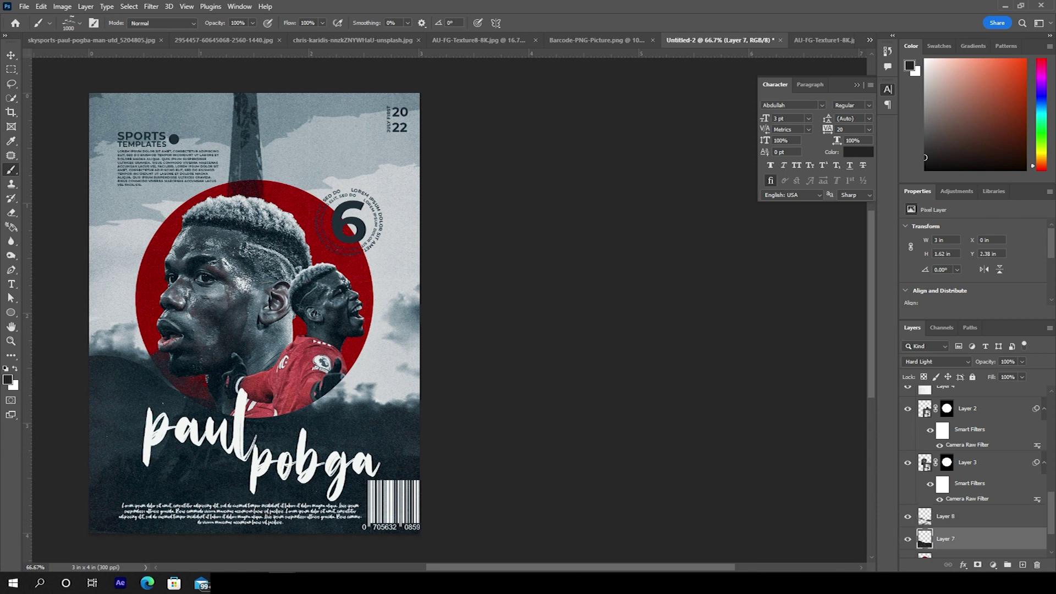
{"action": "left_click", "coordinate": [978, 566]}
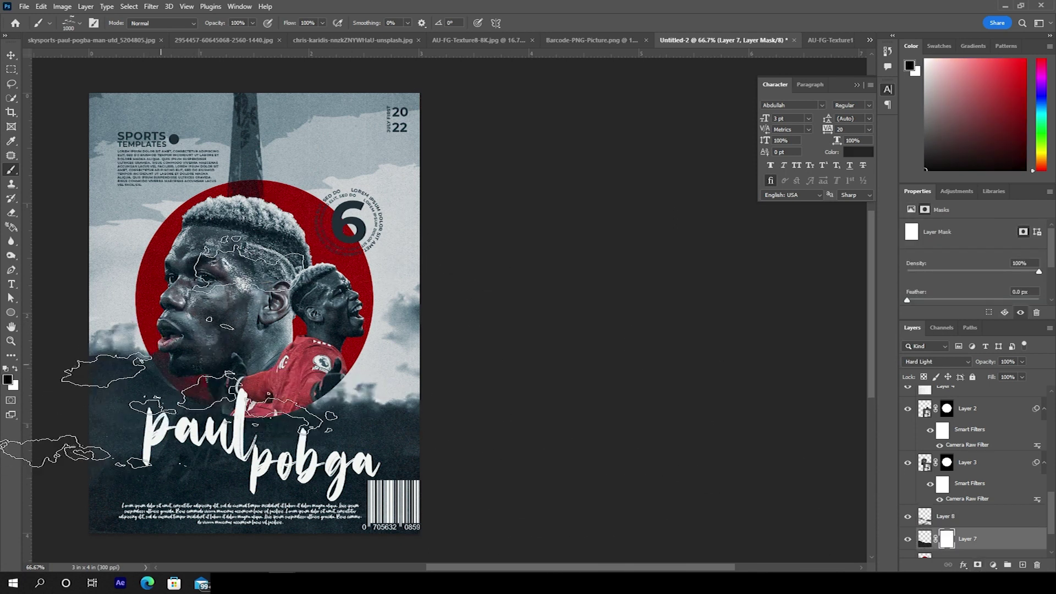
{"action": "key", "text": "bracketright"}
{"action": "key", "text": "bracketright"}
{"action": "key", "text": "bracketright"}
{"action": "key", "text": "bracketright"}
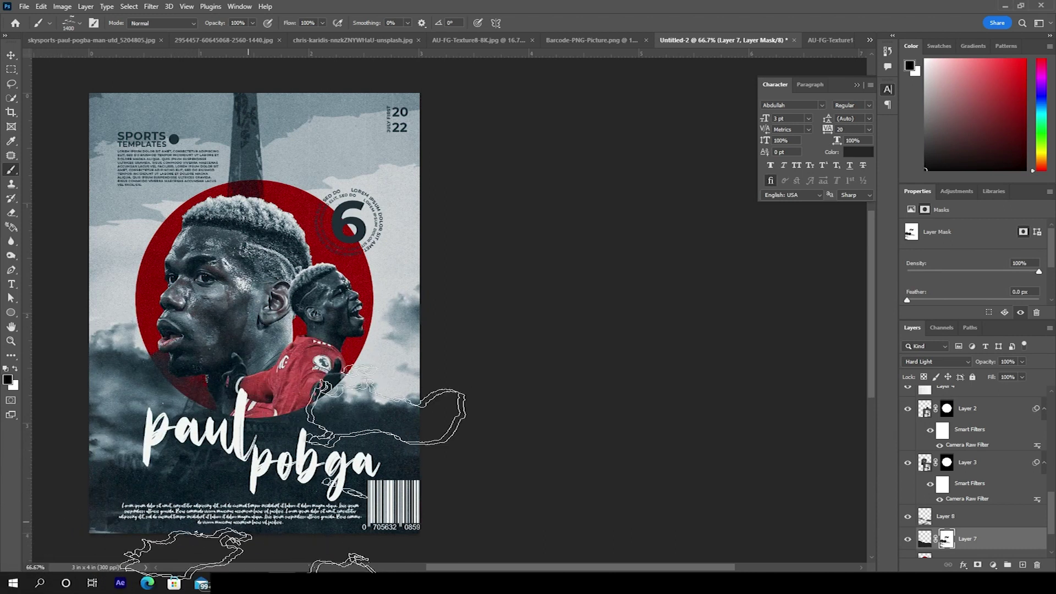
Step: Mask out more of Layer 7's dark area around the title and lower text with the cloud brush at 700 to 1400 px
{"action": "key", "text": "bracketleft"}
{"action": "key", "text": "bracketleft"}
{"action": "key", "text": "bracketleft"}
{"action": "key", "text": "bracketleft"}
{"action": "key", "text": "bracketleft"}
{"action": "key", "text": "bracketleft"}
{"action": "key", "text": "bracketleft"}
{"action": "key", "text": "bracketleft"}
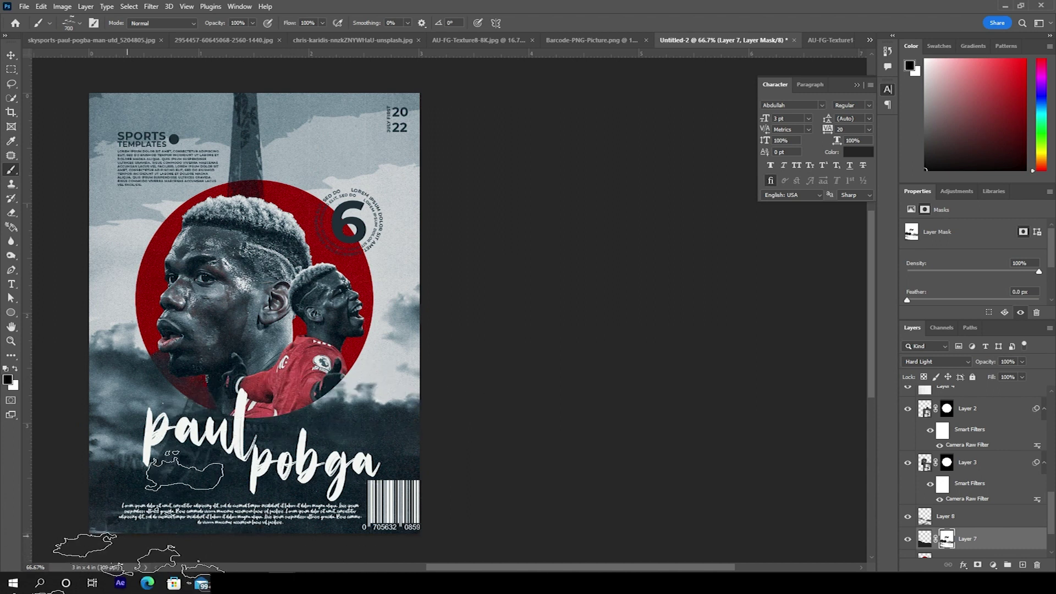
{"action": "key", "text": "bracketright"}
{"action": "key", "text": "bracketright"}
{"action": "key", "text": "bracketright"}
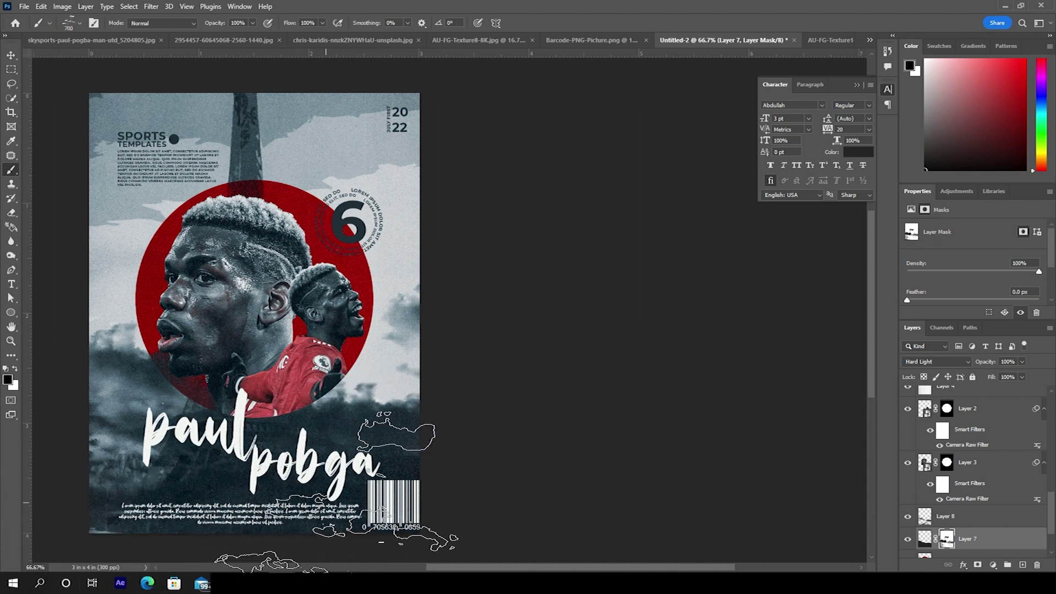
{"action": "key", "text": "bracketright"}
{"action": "key", "text": "bracketright"}
{"action": "key", "text": "bracketright"}
{"action": "key", "text": "bracketright"}
{"action": "key", "text": "bracketright"}
Step: Toggle Layer 8's visibility to compare the clouds and reduce the layer's opacity to 78%
{"action": "left_click", "coordinate": [905, 523]}
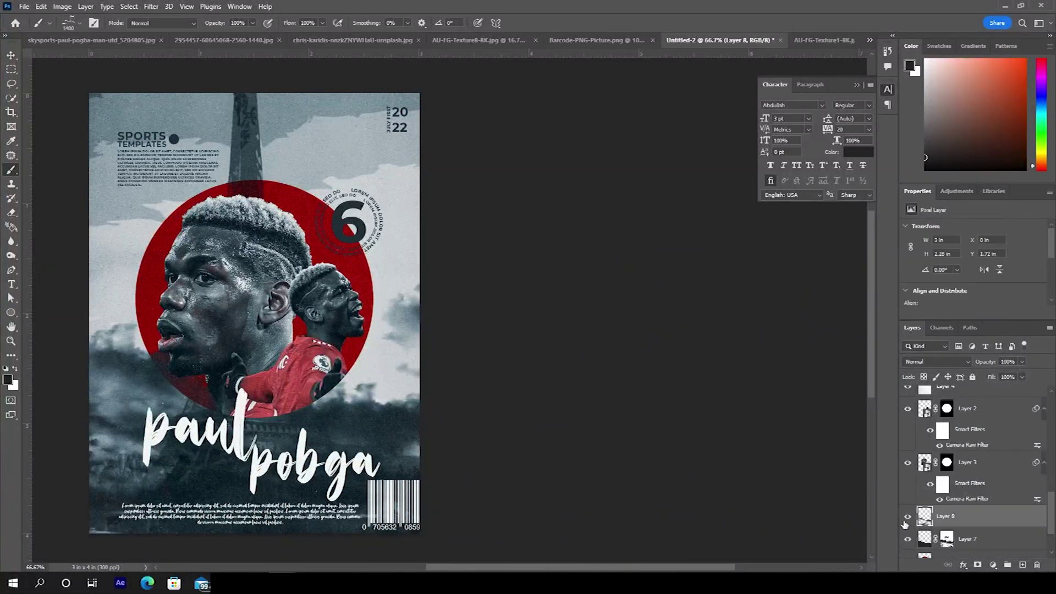
{"action": "left_click", "coordinate": [907, 518]}
{"action": "left_click", "coordinate": [907, 518]}
{"action": "left_click", "coordinate": [1022, 361]}
{"action": "left_click_drag", "start_coordinate": [1024, 377], "coordinate": [1013, 377]}
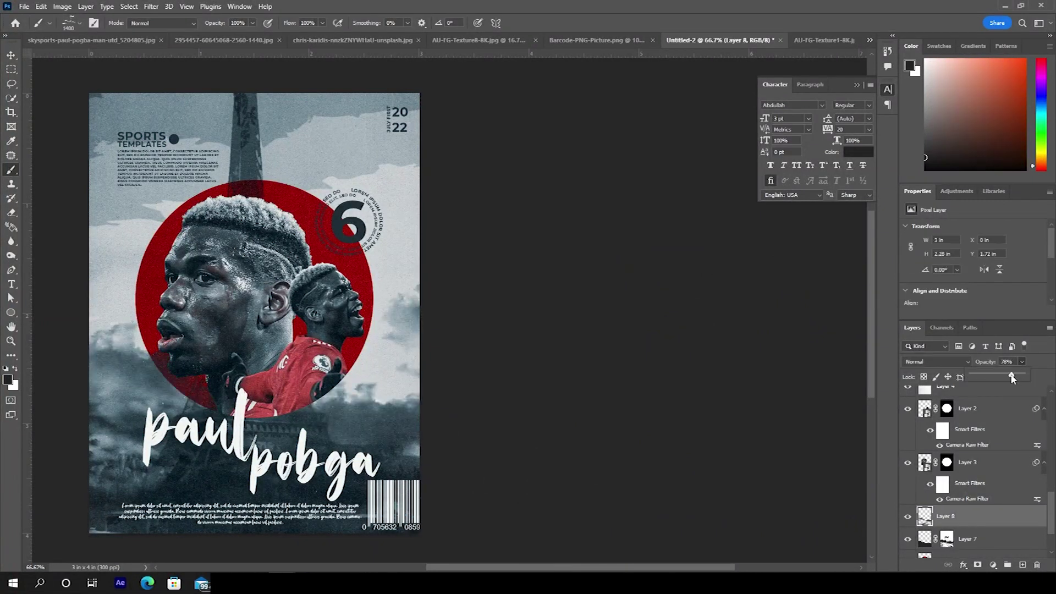